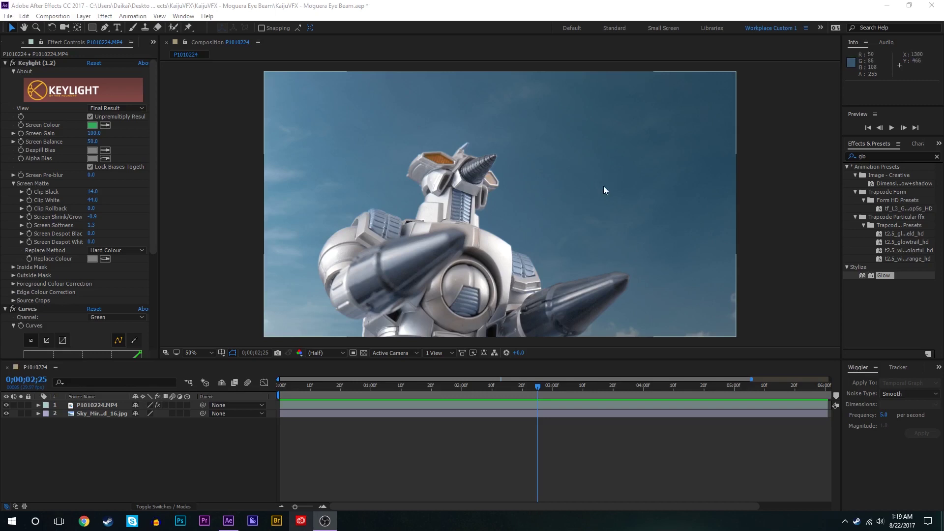
At 0;00;02;00, draw a white teardrop-shaped beam with the Pen tool, tapering from the robot's orange eye up into the sky
drag(484, 388, 462, 396)
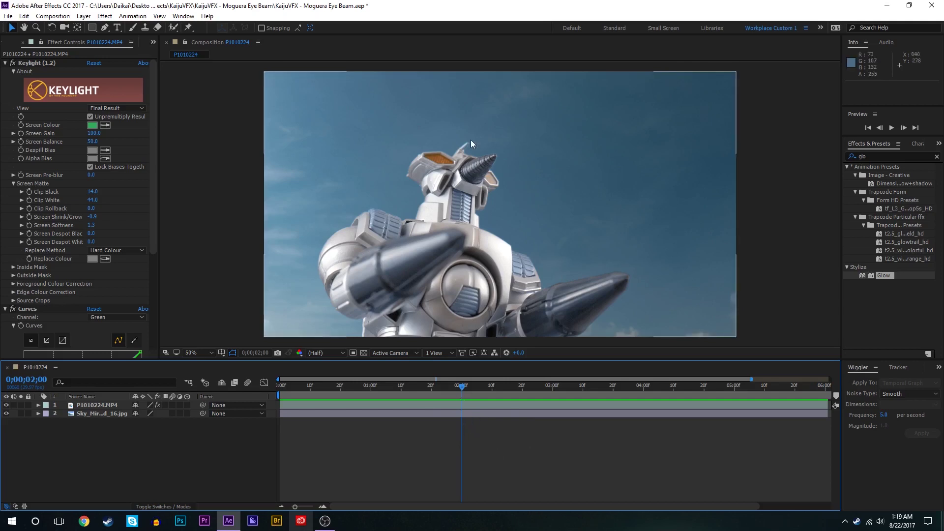
key(g)
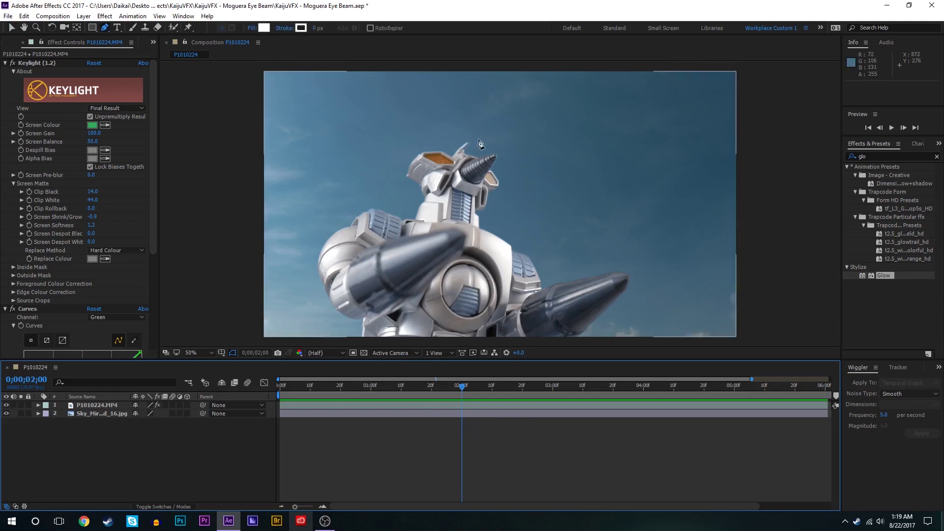
click(438, 163)
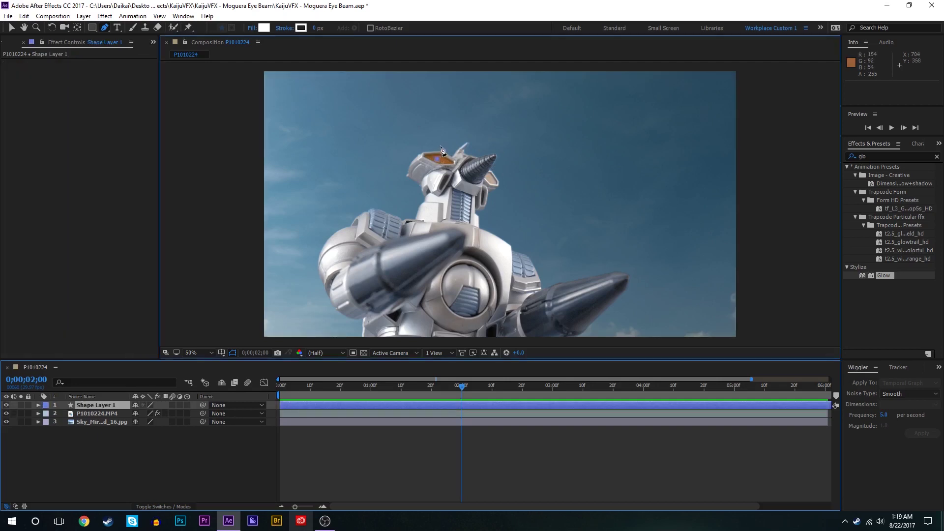
drag(451, 123, 461, 104)
click(462, 120)
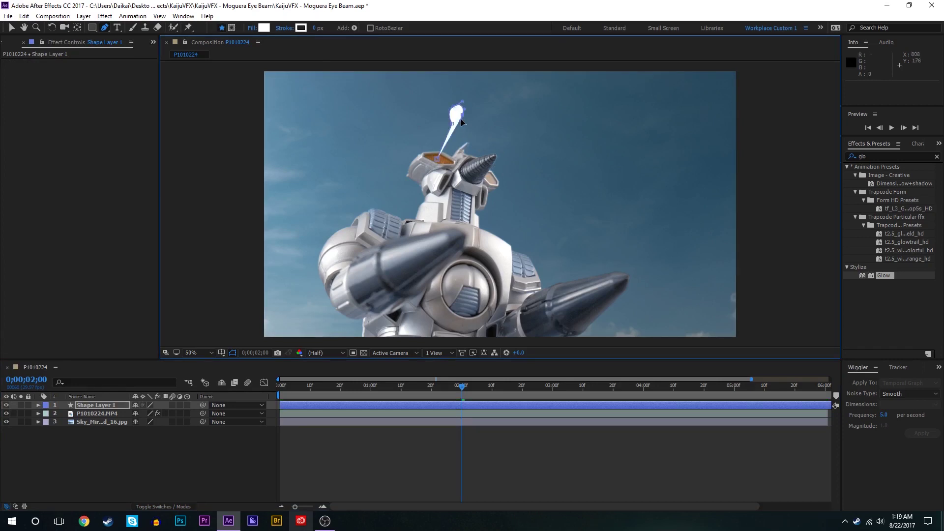
click(437, 160)
drag(462, 115, 460, 104)
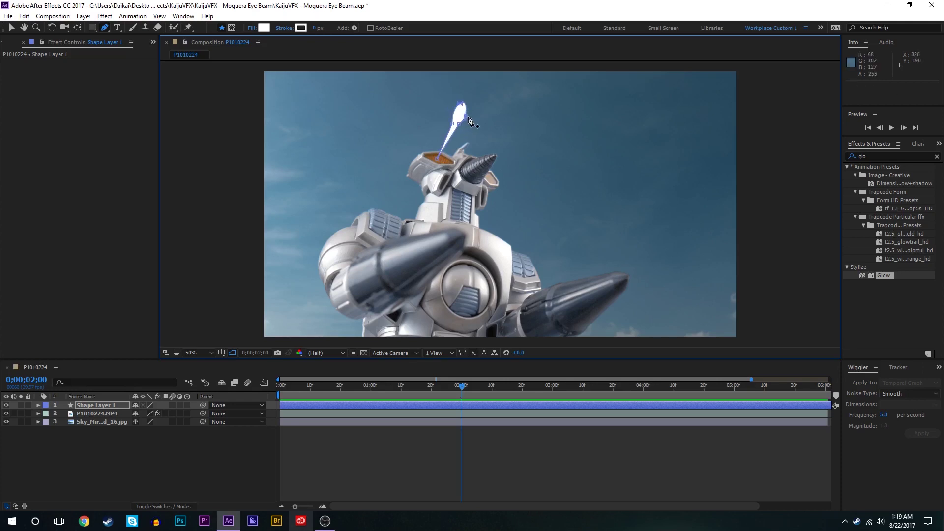
key(ctrl+z)
key(v)
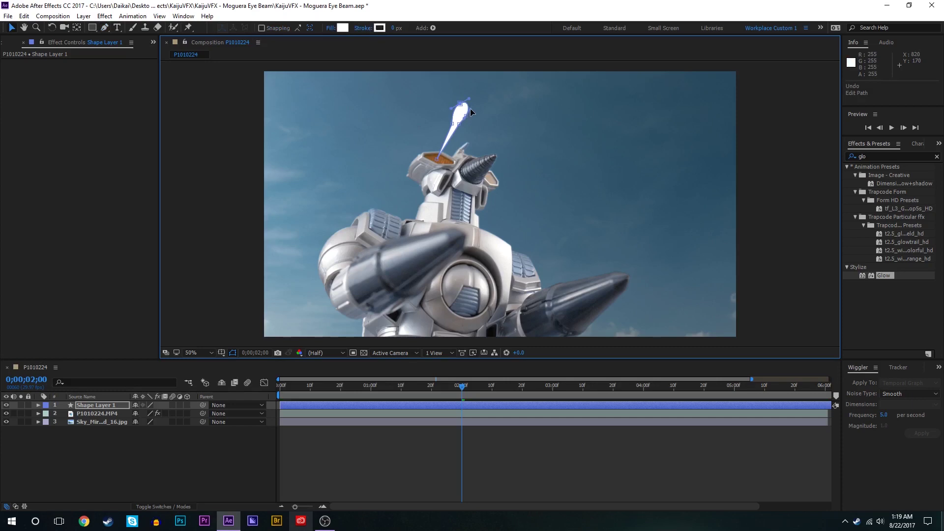
click(516, 450)
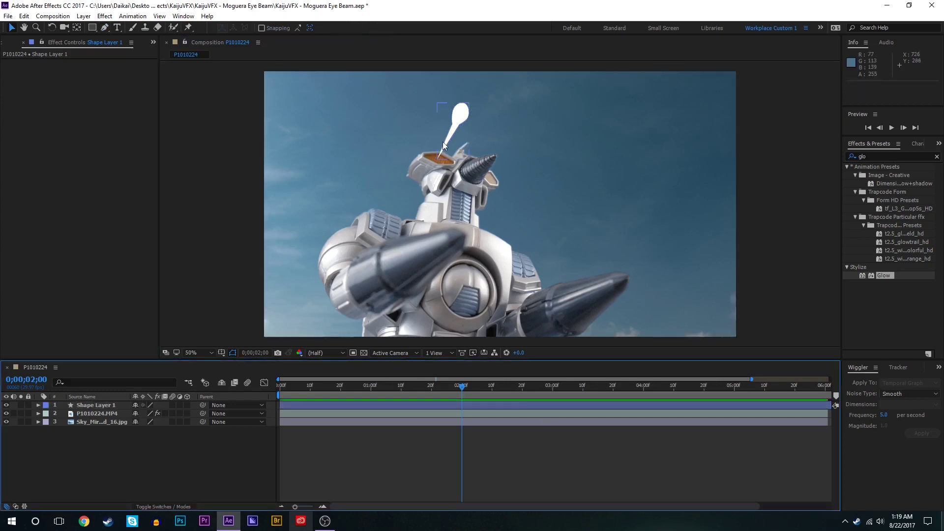
Trim the beam's shape layer to start at 0;00;02;00 and end at 0;00;02;02
click(450, 136)
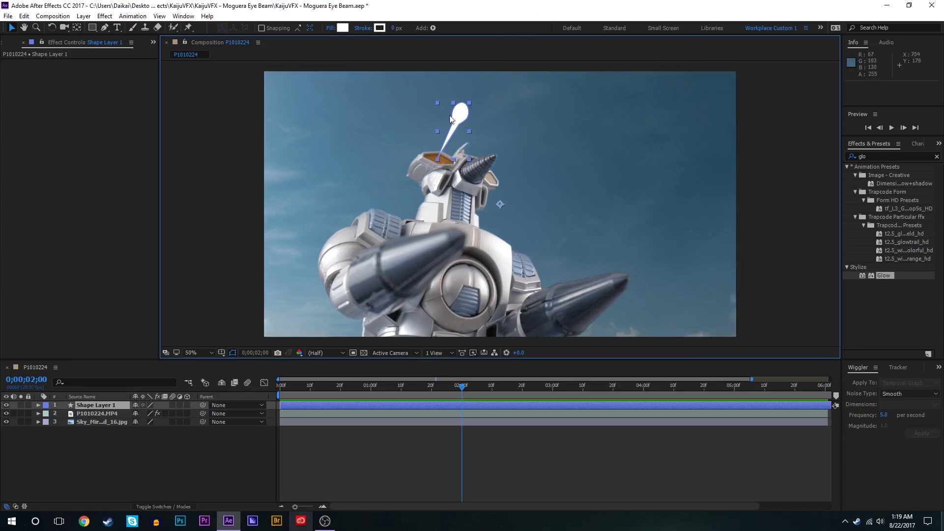
click(488, 442)
click(468, 403)
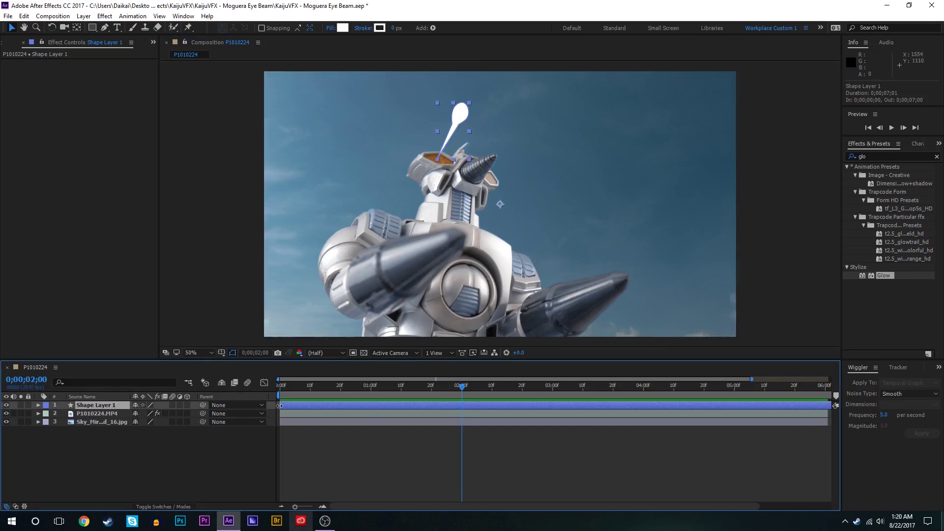
drag(279, 406, 462, 409)
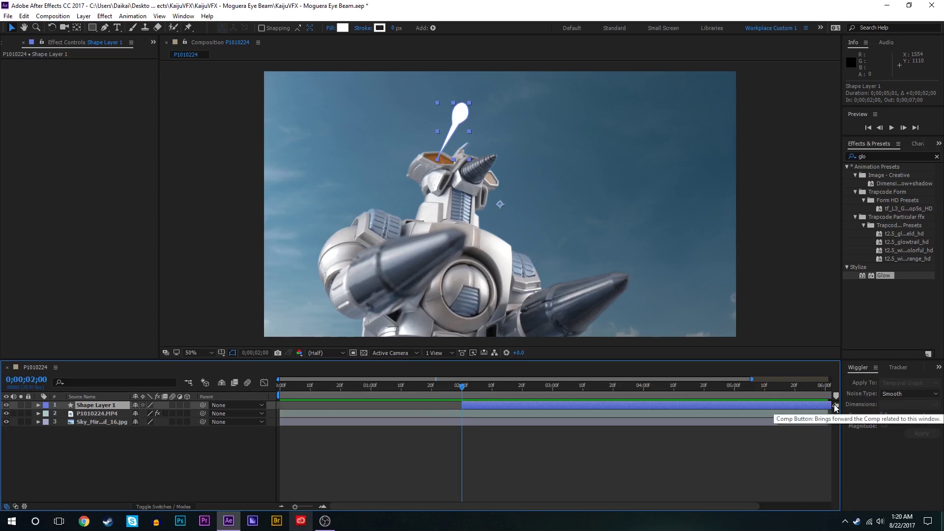
drag(835, 408, 469, 405)
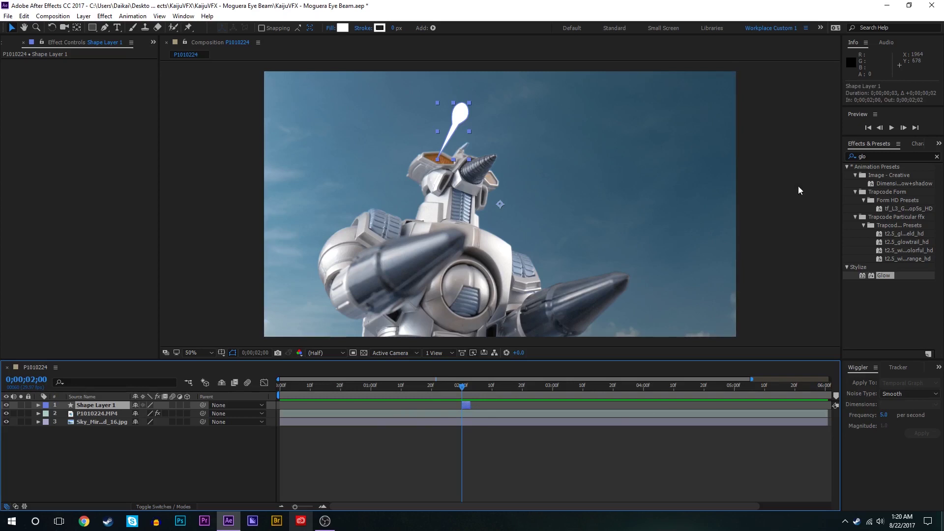
Find the Fractal Noise effect and apply it to the beam's shape layer
click(882, 155)
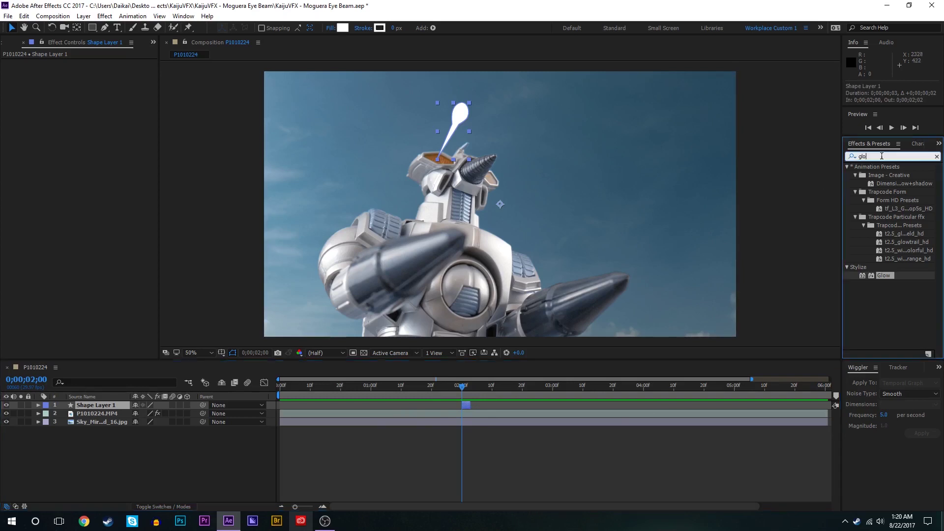
text(fract)
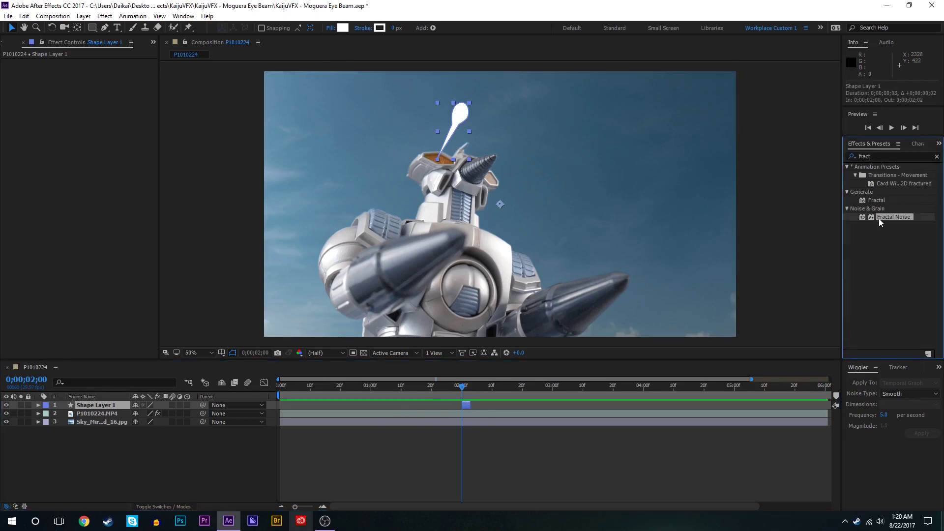
double_click(878, 218)
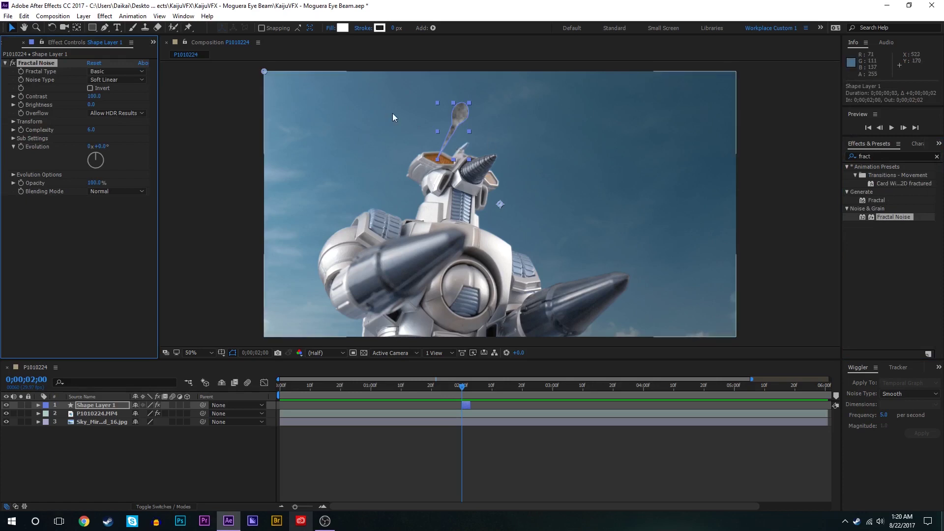
Solo the beam's shape layer and move the Fractal Noise offset point to 645, 449
key(period)
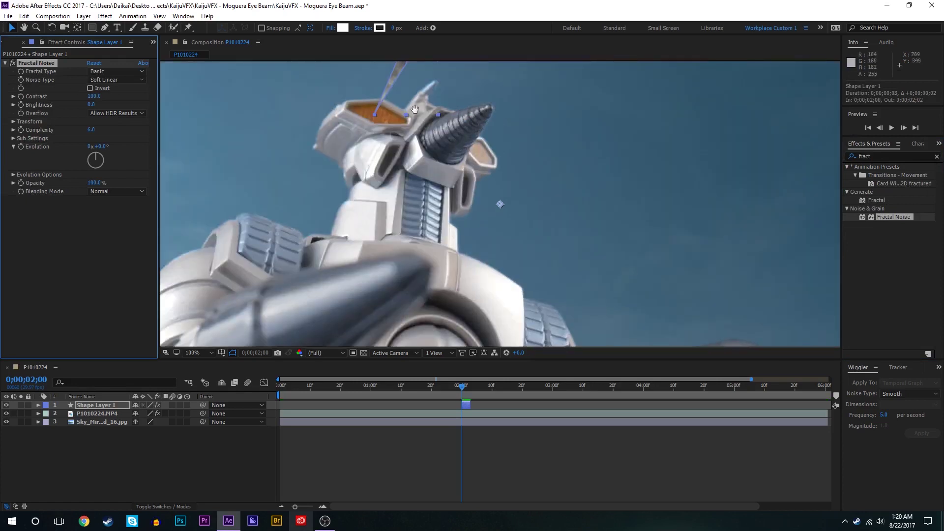
key(space)
drag(414, 109, 507, 246)
drag(499, 199, 503, 206)
scroll(505, 197, up, 1)
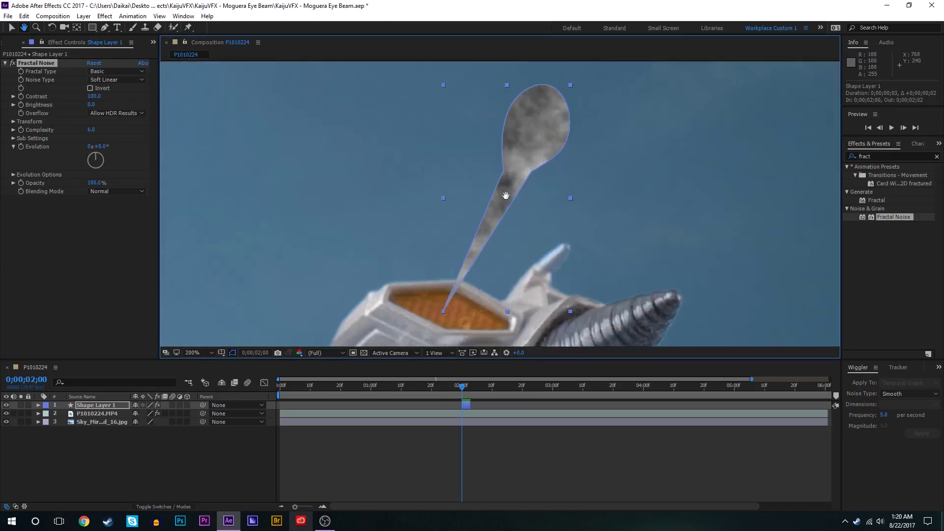
scroll(504, 197, down, 1)
click(21, 406)
key(period)
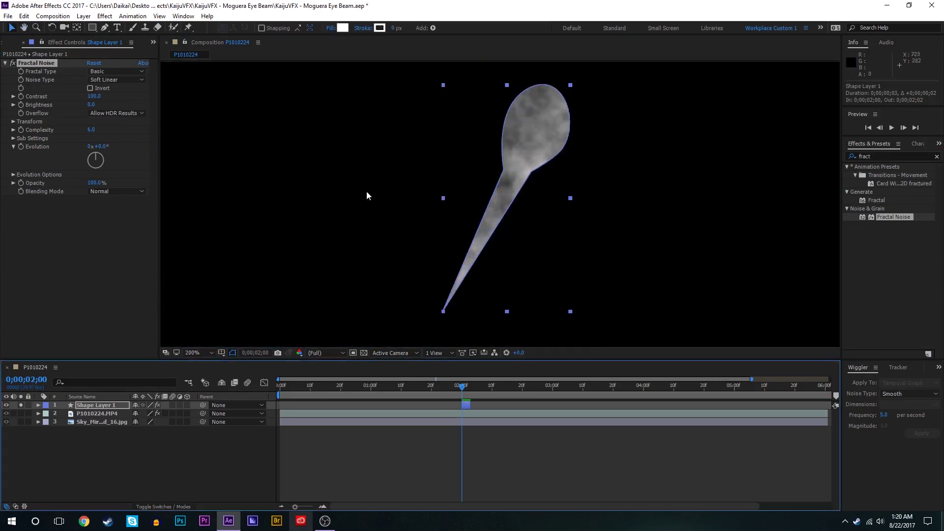
key(comma)
key(comma)
key(period)
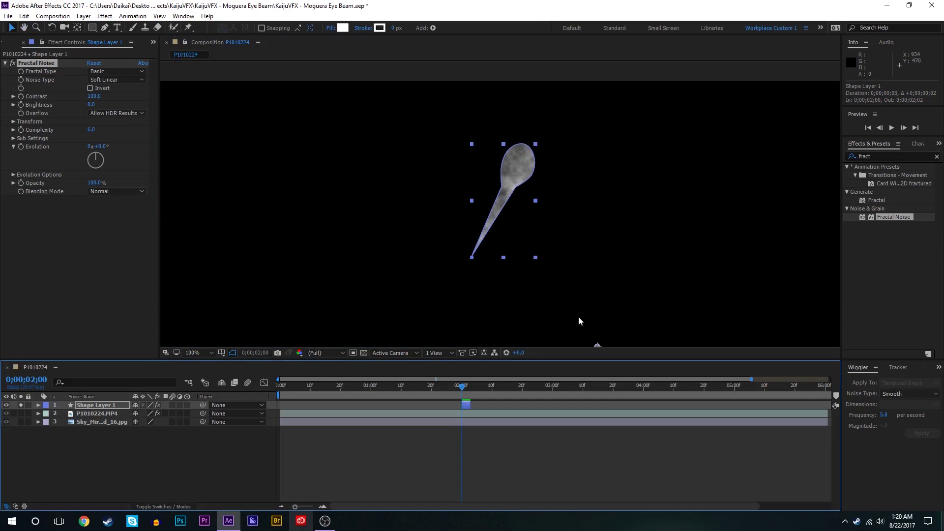
drag(589, 303, 173, 351)
key(comma)
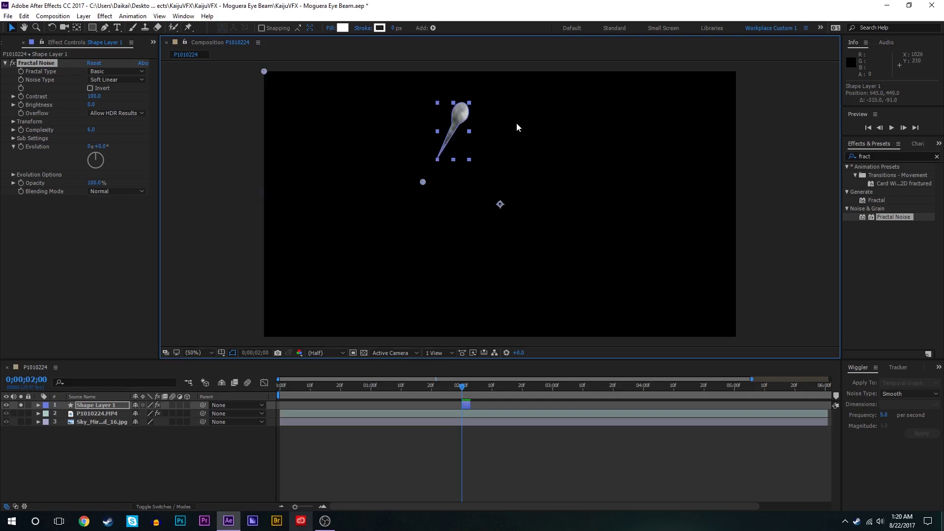
Set the Fractal Noise type to Dynamic Progressive, with contrast 155, brightness 19 and complexity 8.1
click(120, 71)
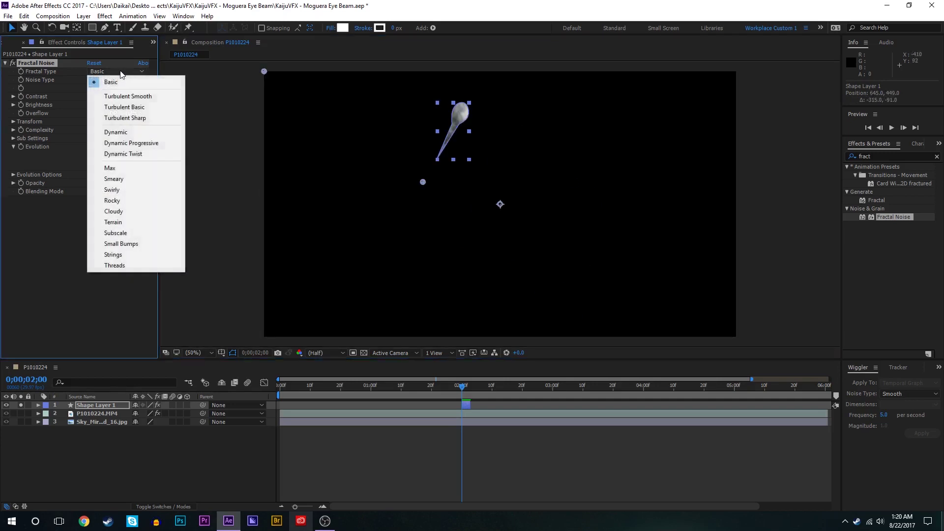
click(136, 143)
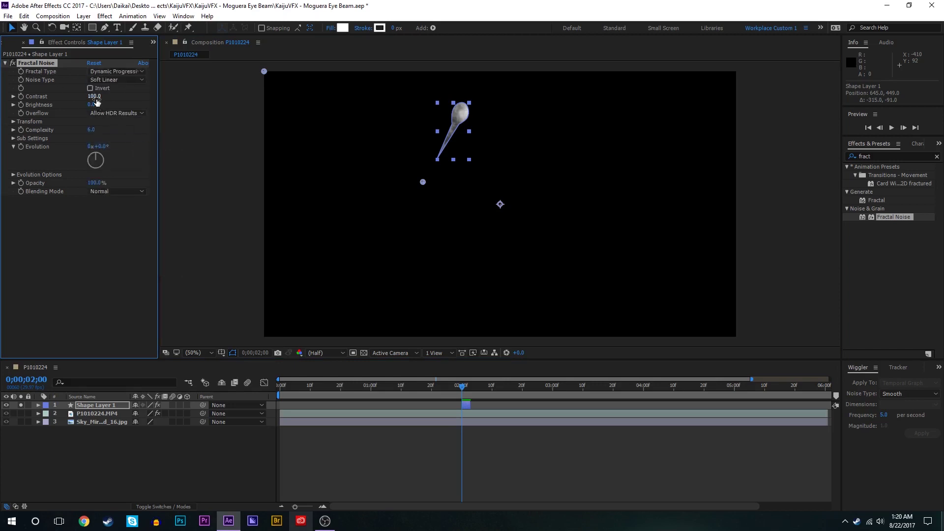
drag(91, 104, 119, 95)
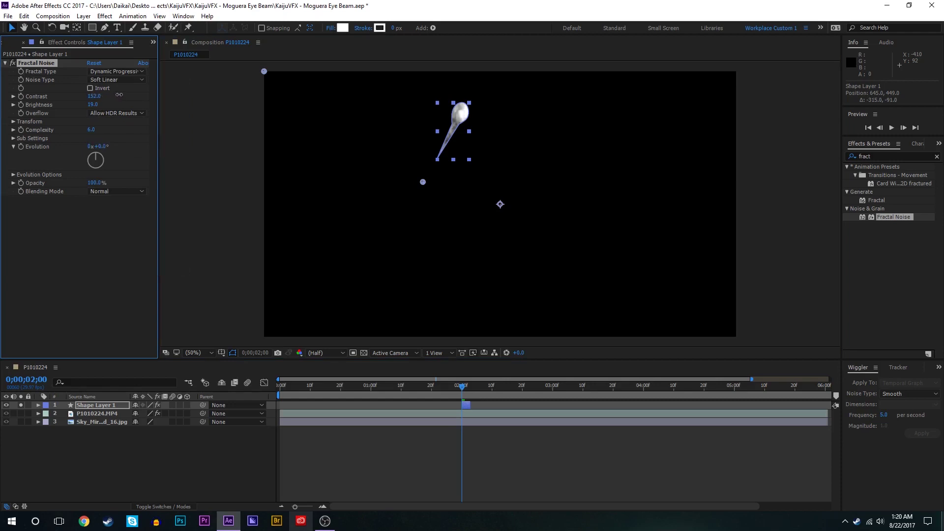
drag(91, 130, 378, 101)
drag(262, 122, 255, 122)
Apply the VC Color Vibrance effect to the beam's shape layer and turn off the layer's solo
click(505, 442)
click(471, 407)
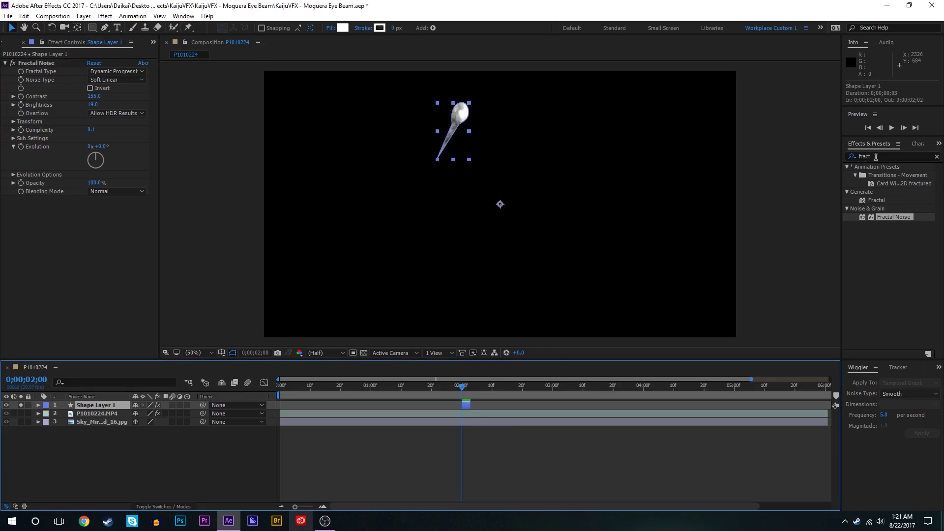
click(876, 157)
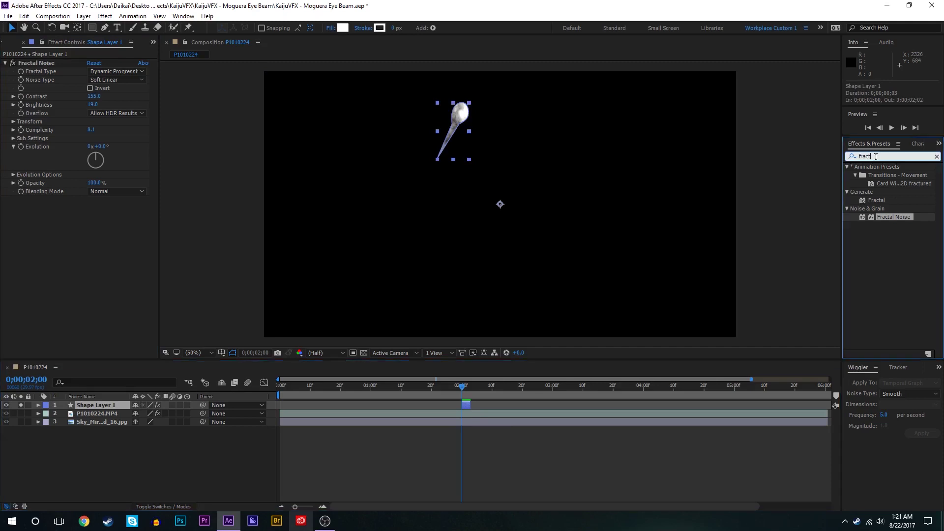
double_click(876, 157)
text(vc)
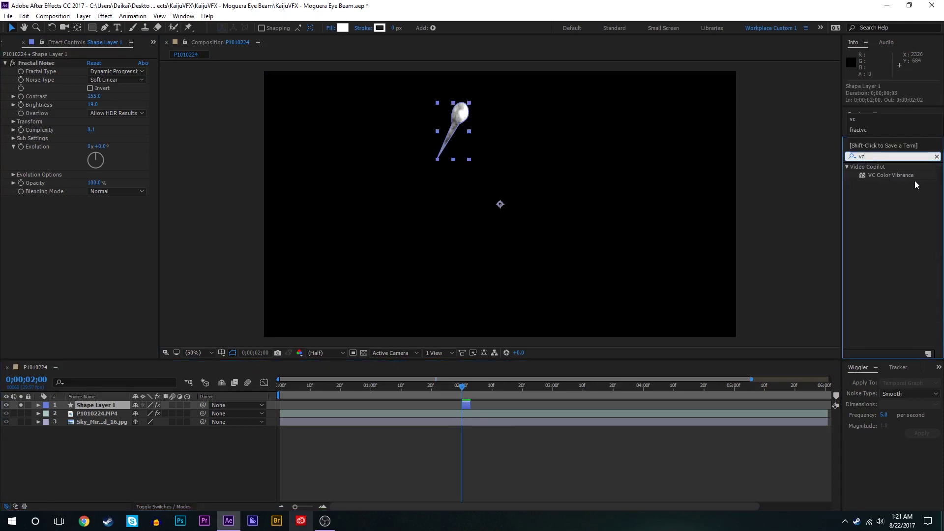
double_click(904, 176)
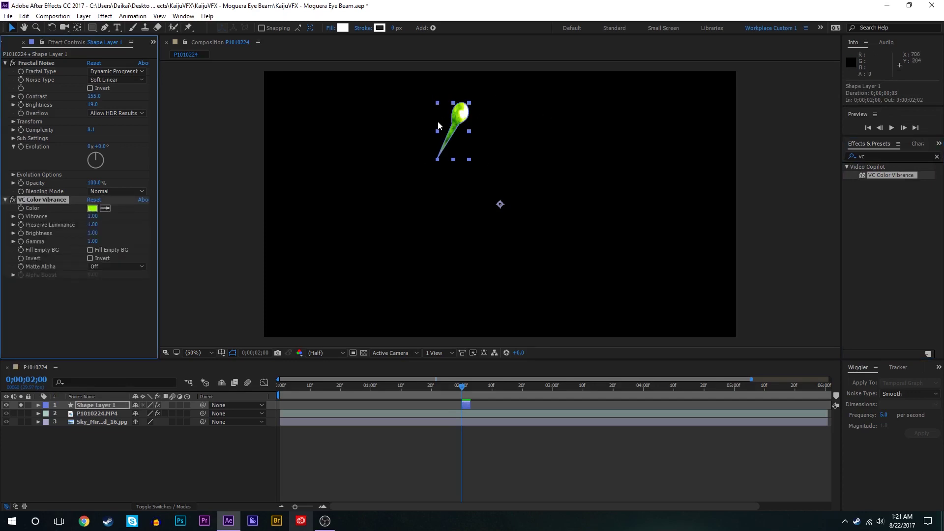
click(20, 405)
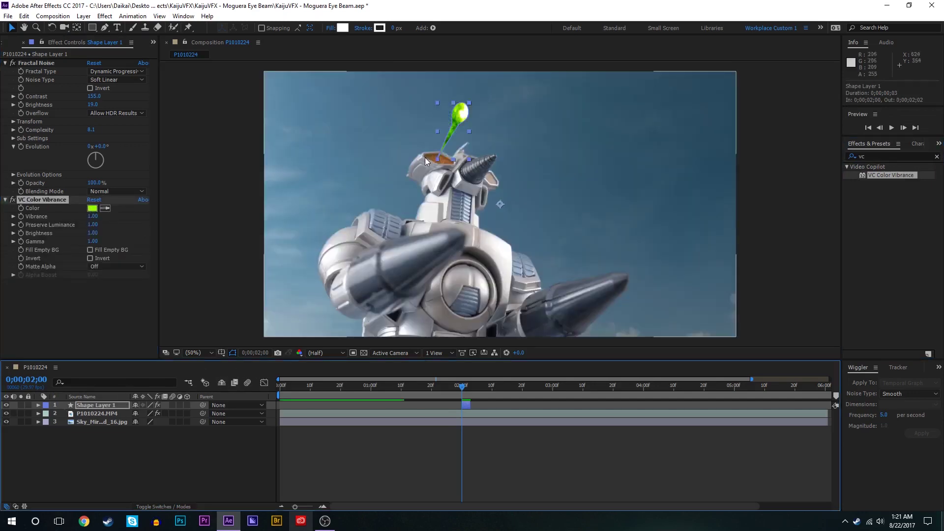
Change the VC Color Vibrance color to a golden yellow
click(99, 208)
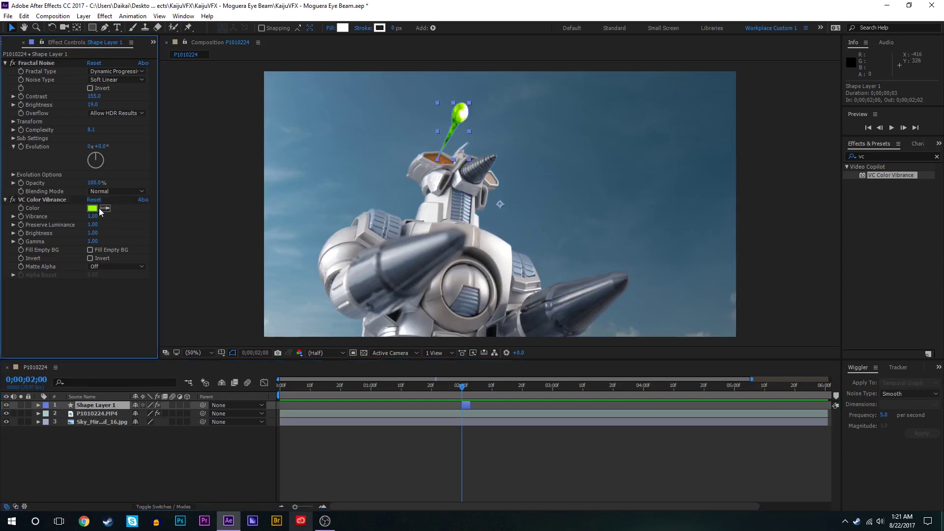
drag(149, 123, 156, 133)
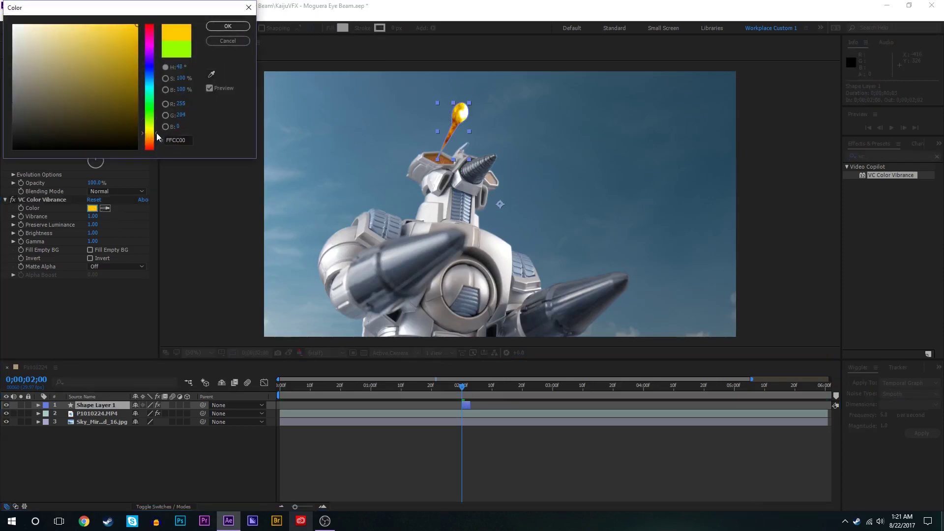
click(227, 26)
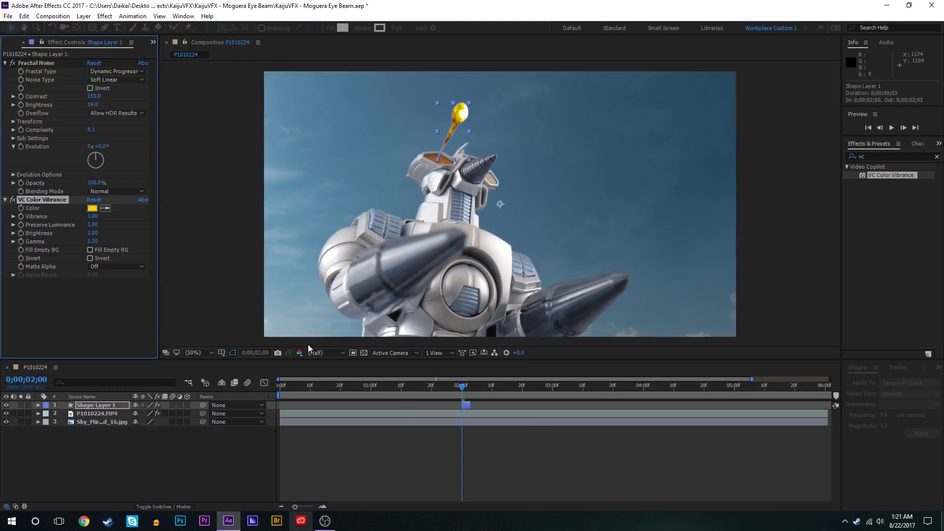
Set the Fractal Noise scale to 77 and move its Offset Turbulence point to 633, 541
click(55, 62)
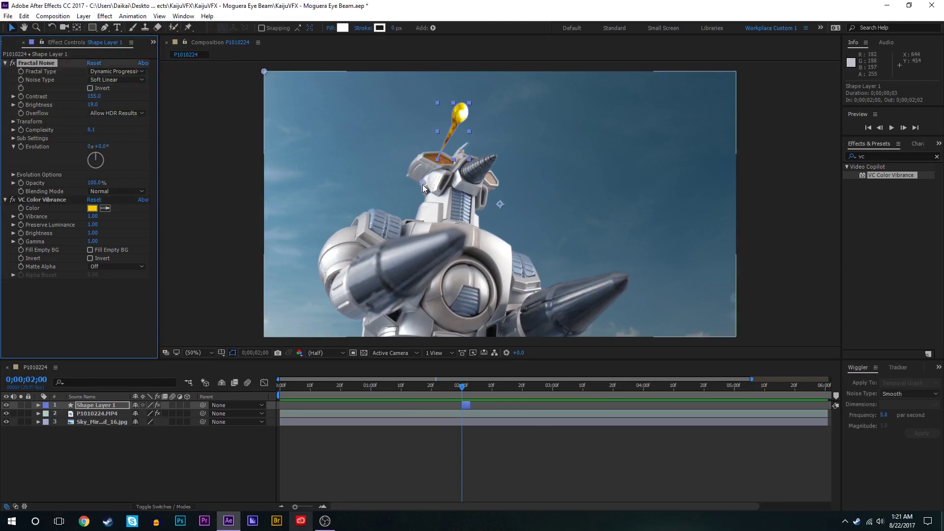
drag(423, 183, 417, 215)
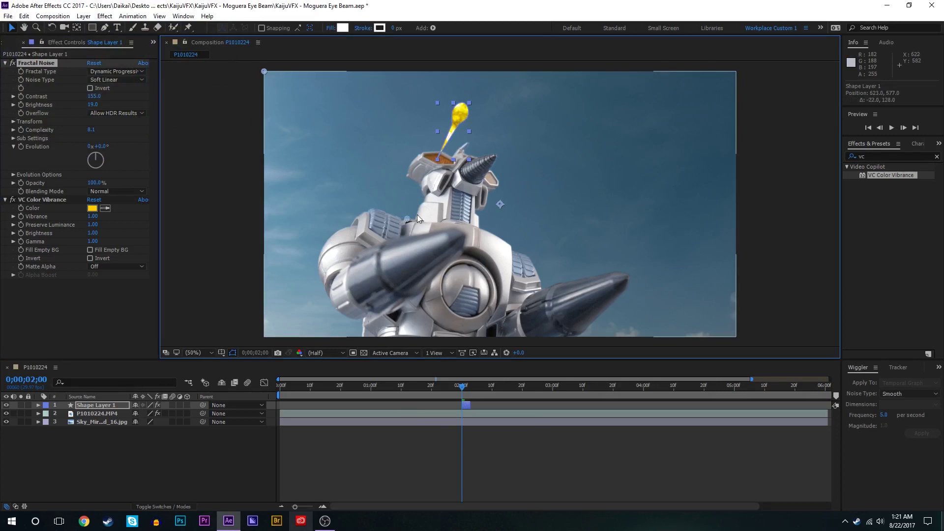
click(13, 123)
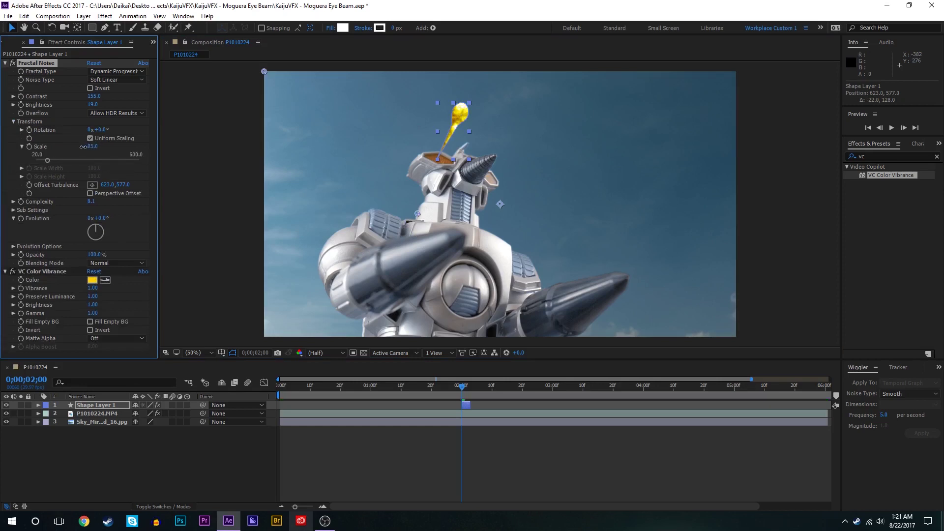
drag(91, 146, 81, 146)
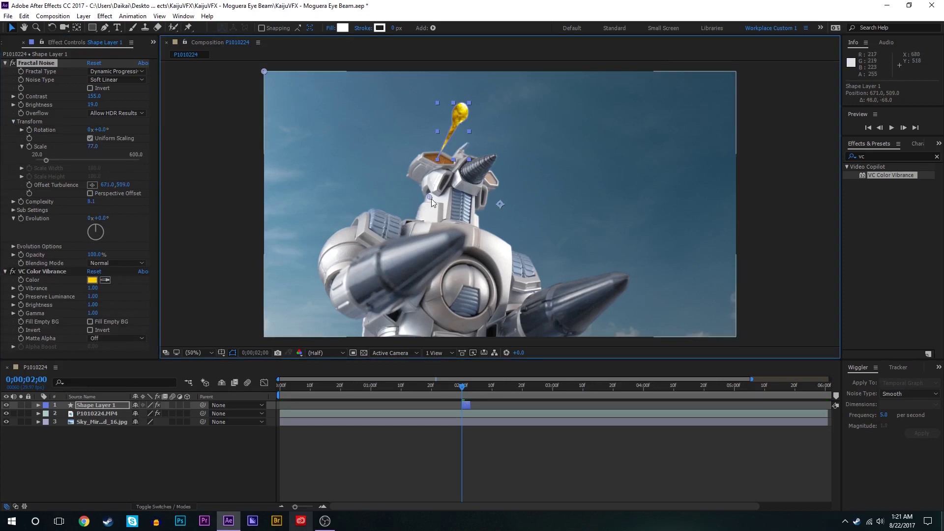
drag(417, 214, 423, 205)
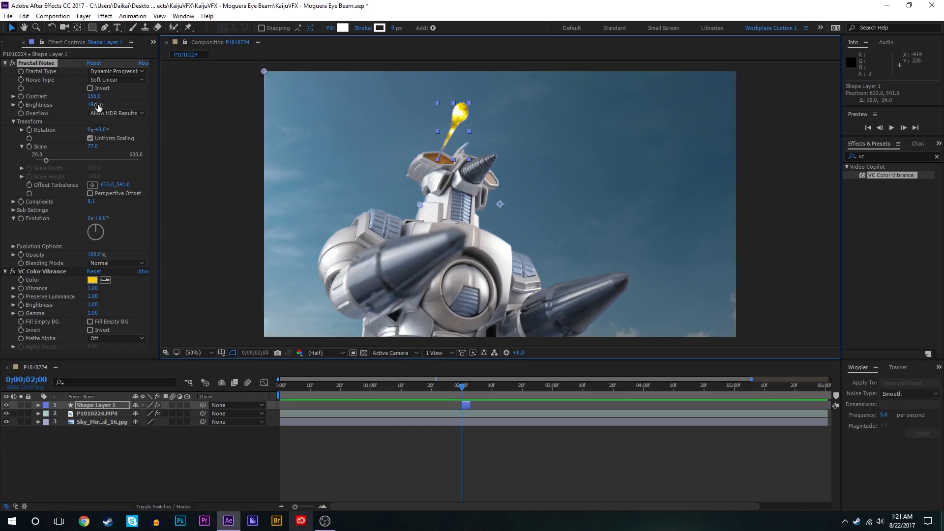
Set the beam's Fractal Noise contrast to 126 and brightness to 32
mouse_move(98, 98)
mouse_down()
mouse_move(85, 97)
mouse_move(98, 104)
mouse_up()
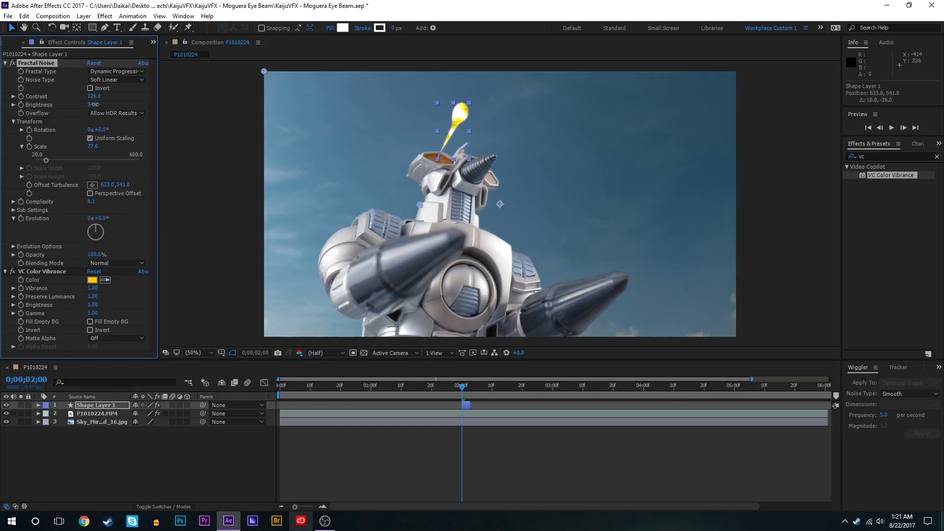
click(555, 475)
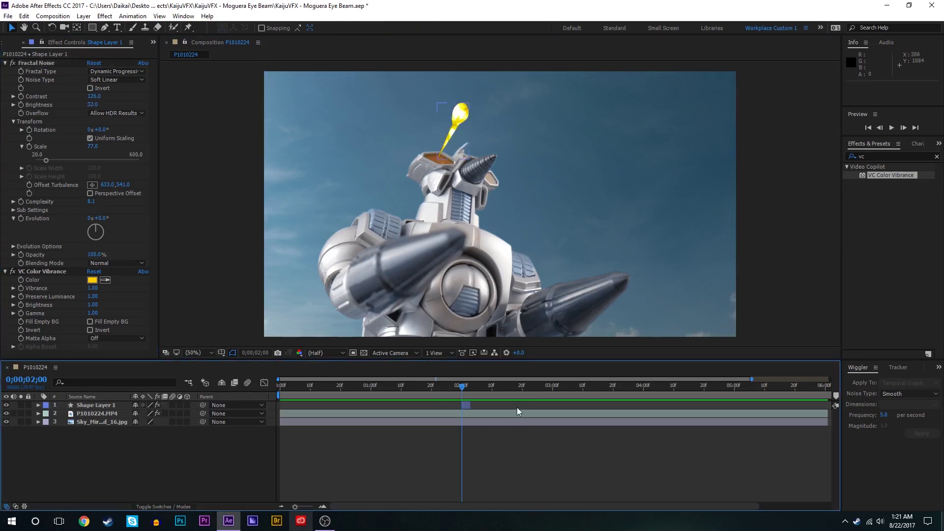
Apply the CC Radial Fast Blur effect to Shape Layer 1 and place its Center on the beam at 786, 200
click(464, 407)
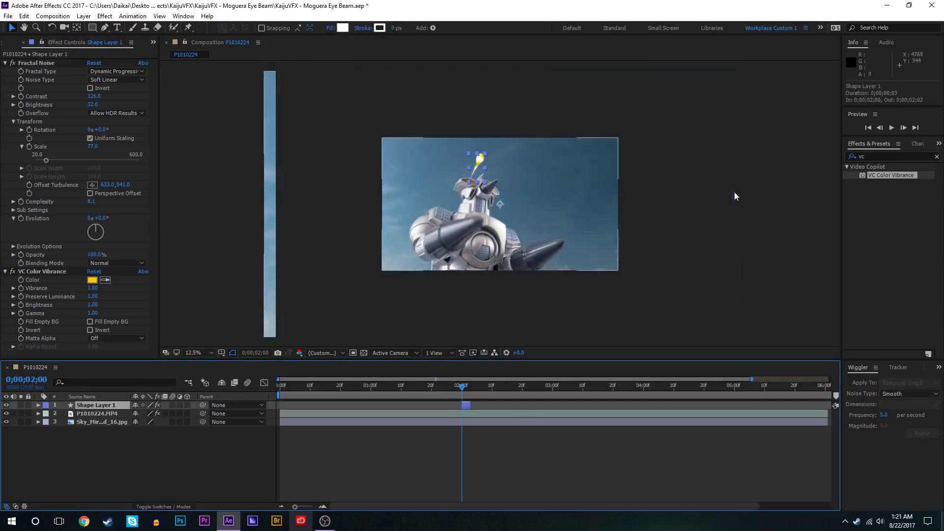
click(877, 157)
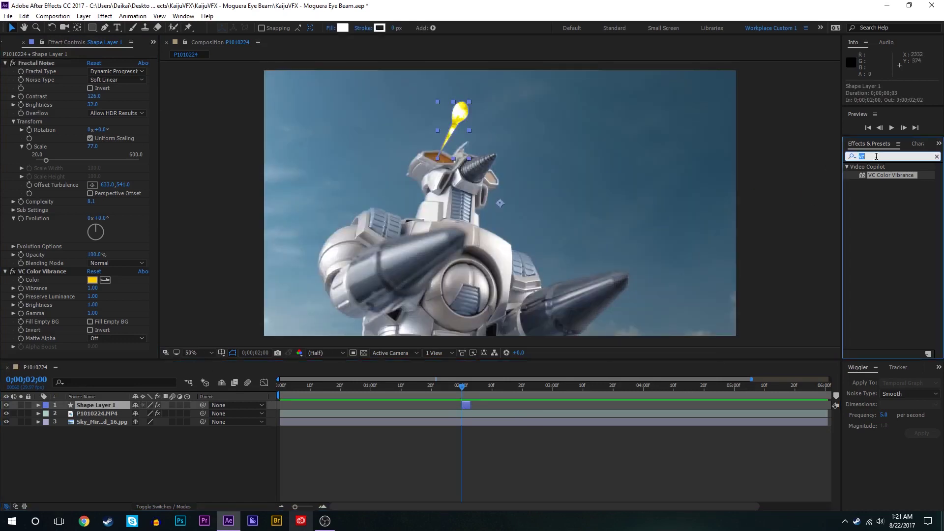
text(fas)
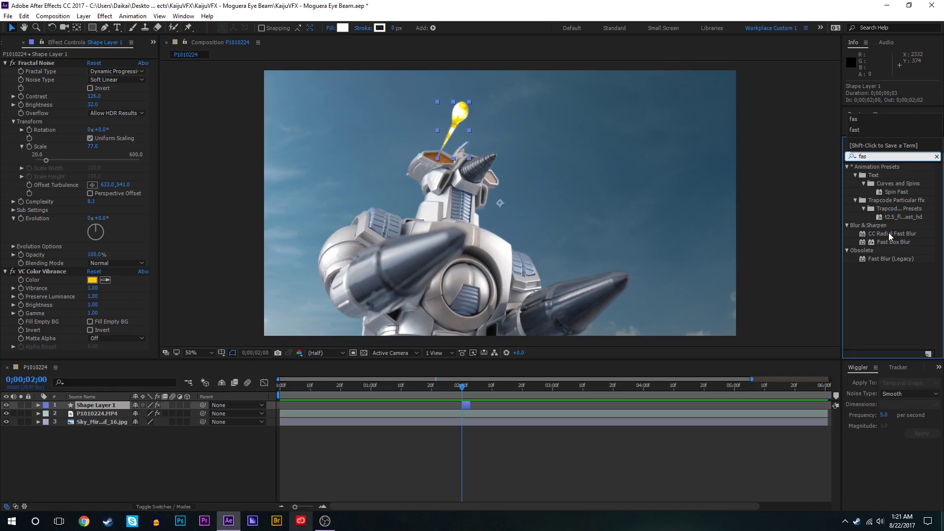
double_click(889, 233)
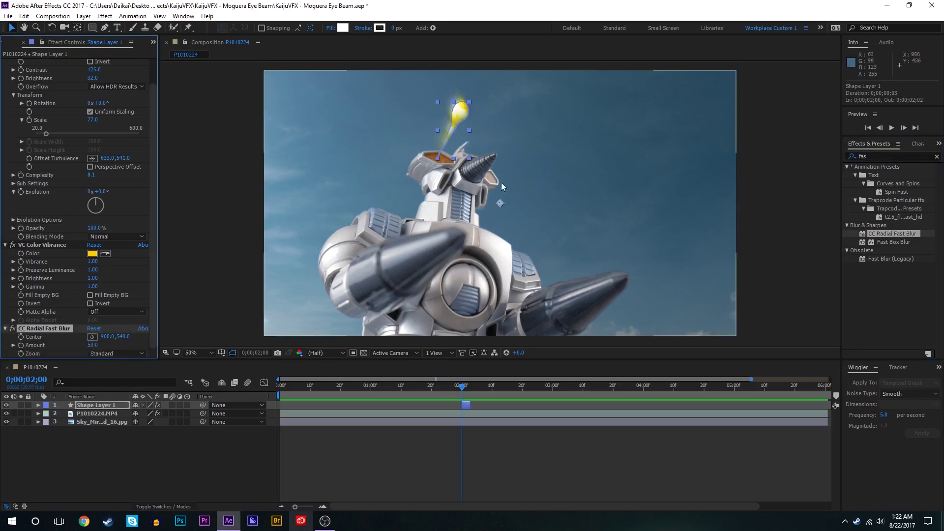
drag(501, 207, 458, 124)
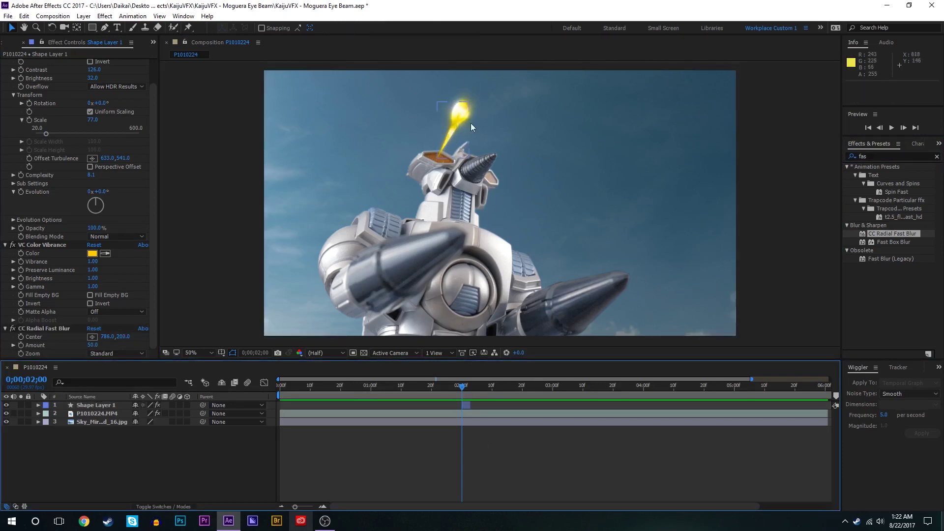
Inspect the beam up close and set the CC Radial Fast Blur amount to 75
scroll(456, 113, up, 1)
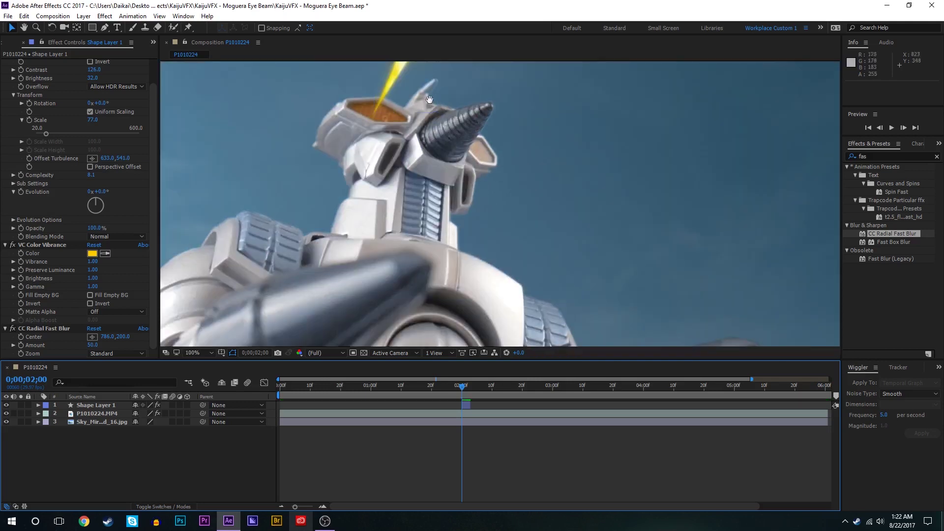
key(space)
drag(444, 118, 516, 267)
scroll(495, 208, up, 1)
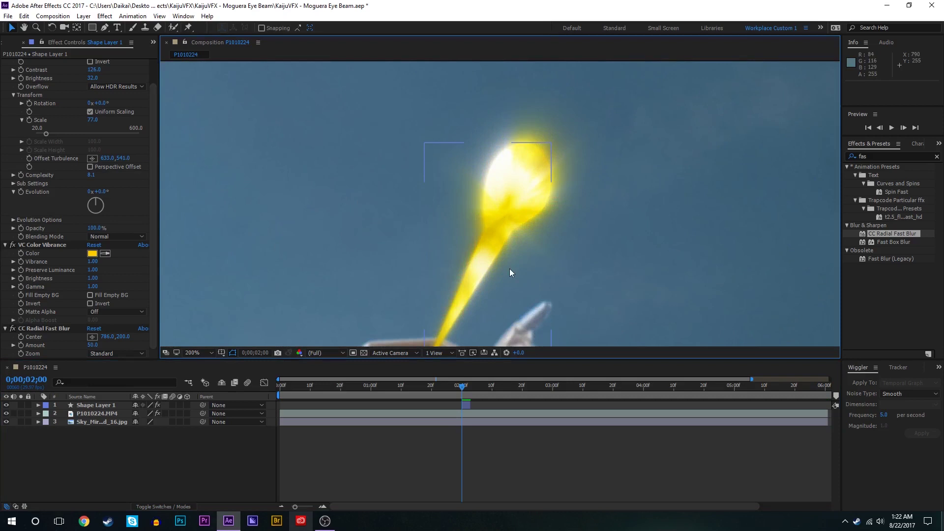
scroll(509, 271, down, 1)
scroll(509, 269, up, 1)
drag(94, 345, 98, 345)
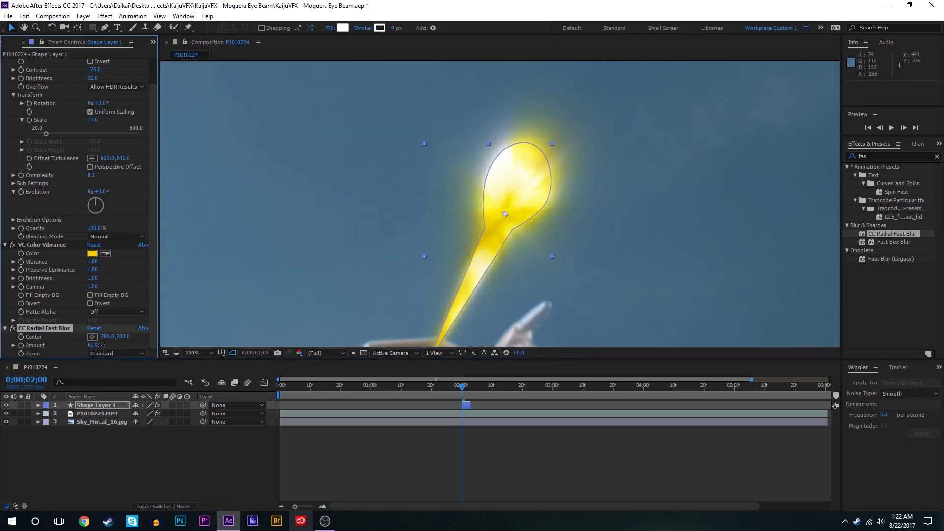
click(194, 353)
click(207, 187)
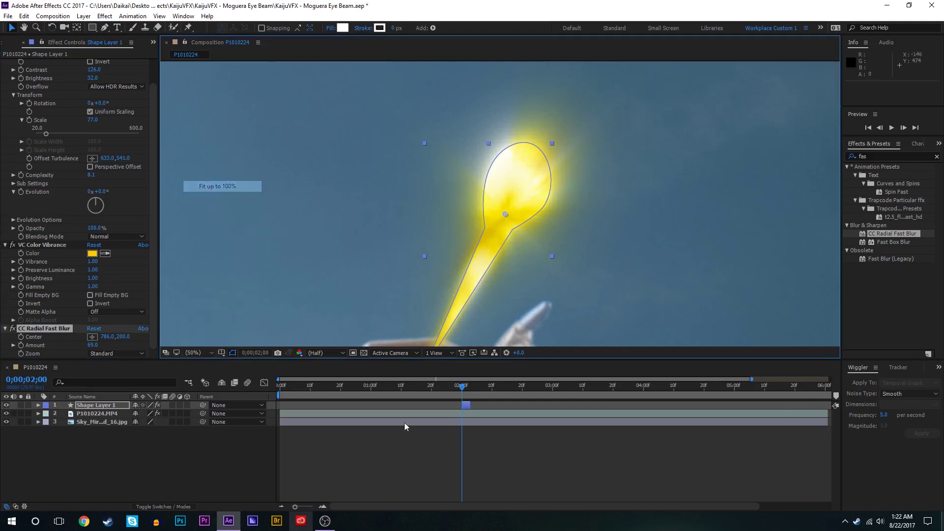
click(94, 345)
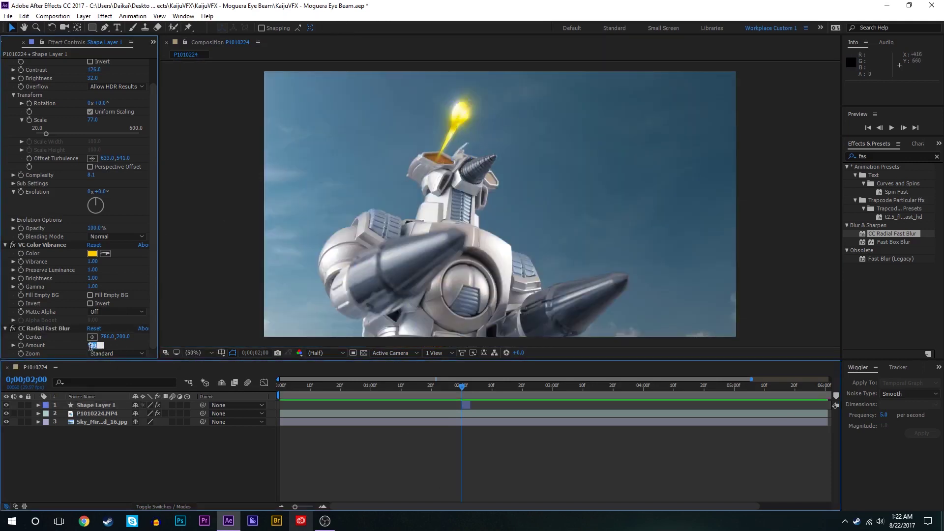
text(75)
key(Return)
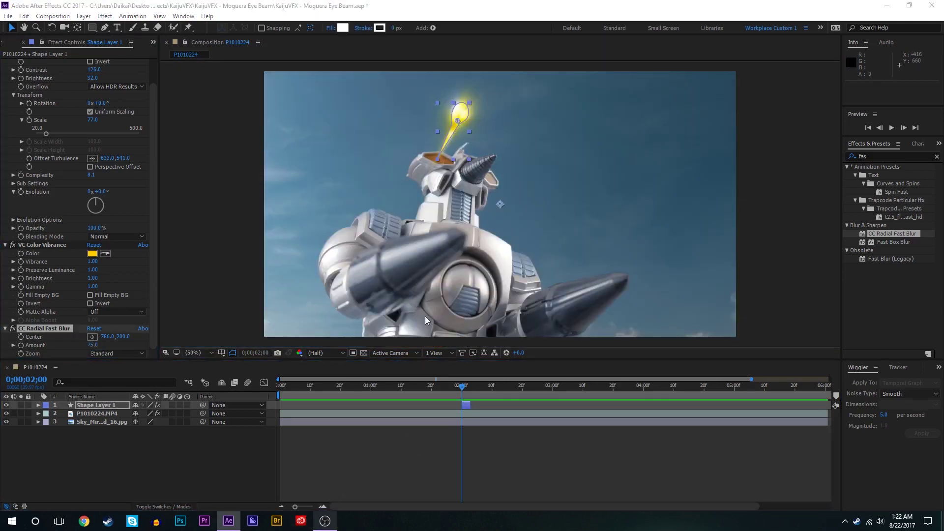
Apply the Glow effect to the beam layer with a threshold of 73.3% and a radius of 127
click(886, 156)
text(g)
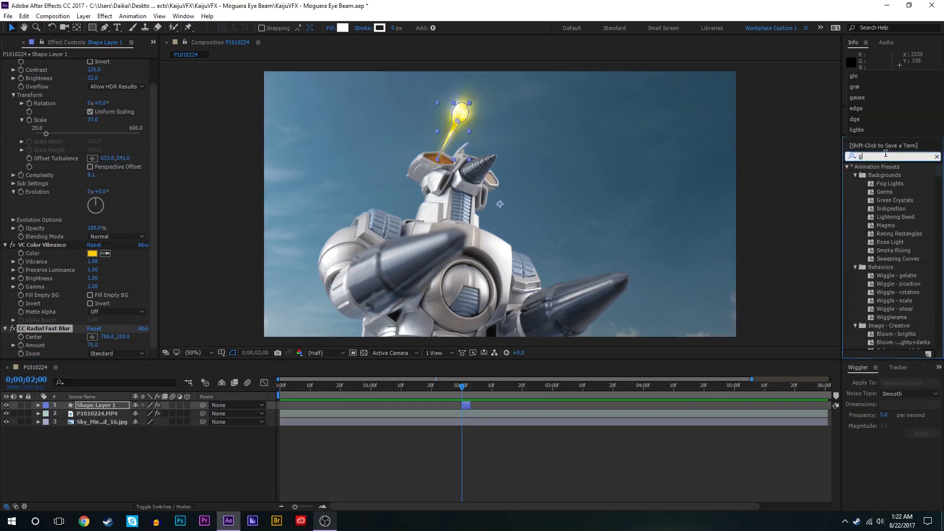
text(lo)
double_click(892, 277)
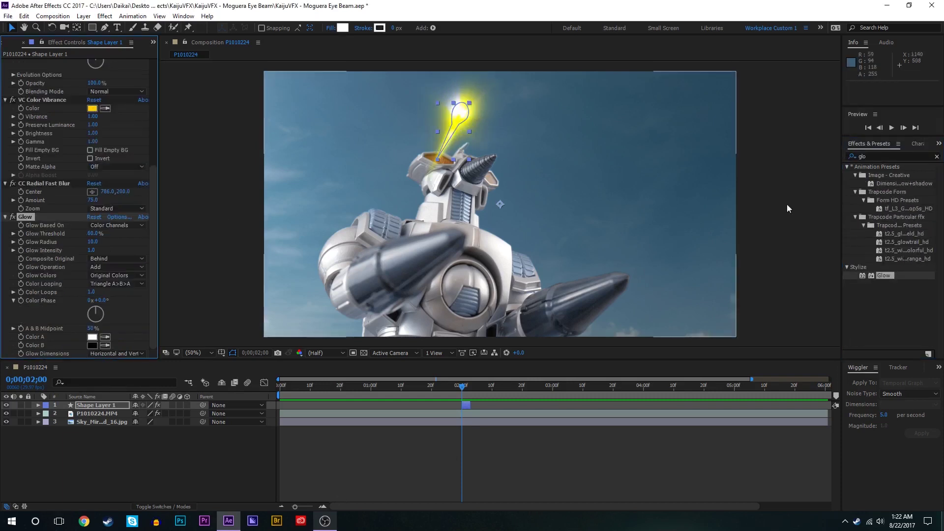
drag(94, 234, 132, 234)
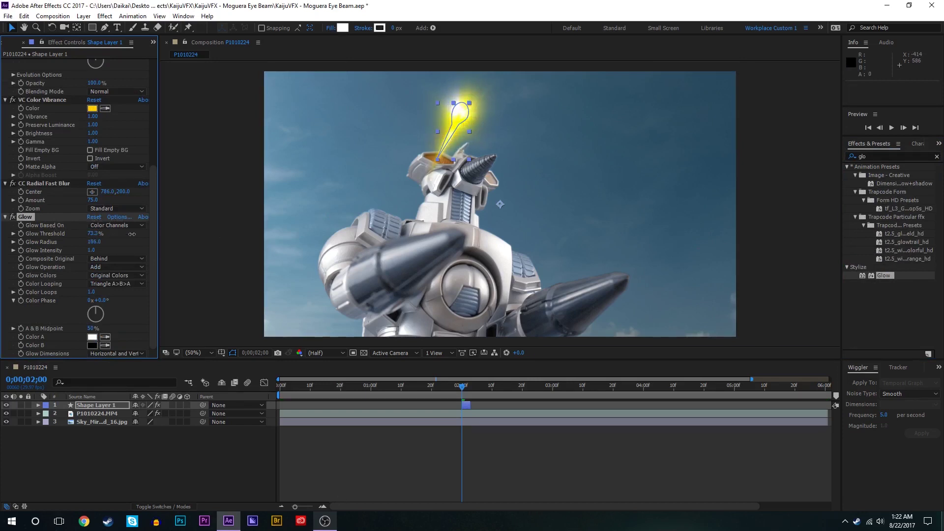
click(453, 449)
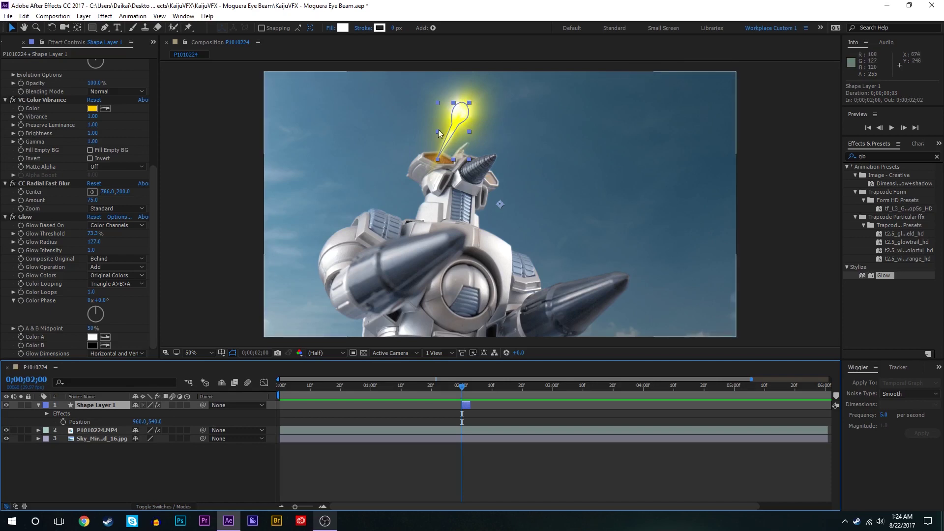
Keyframe the beam's Position at 0;00;02;00 and move the beam up out of the frame to 1132, 140 at 0;00;02;02
click(64, 422)
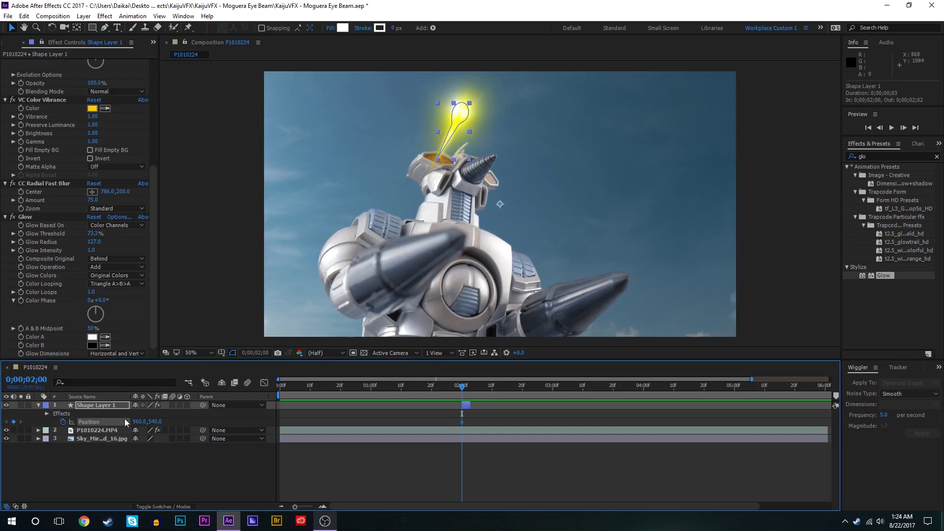
key(Page_Down)
key(Page_Down)
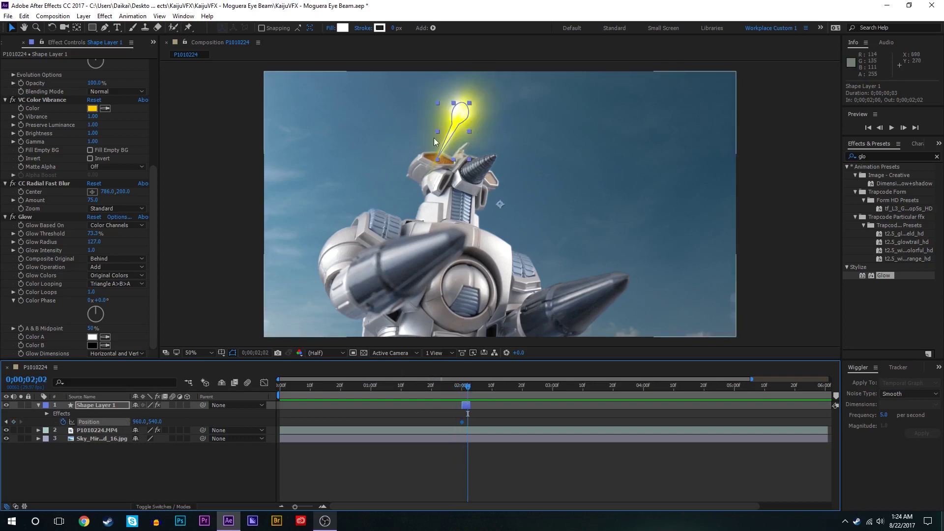
drag(461, 113, 504, 14)
Turn on keyframing for the CC Radial Fast Blur Center at 0;00;02;00
drag(467, 387, 462, 390)
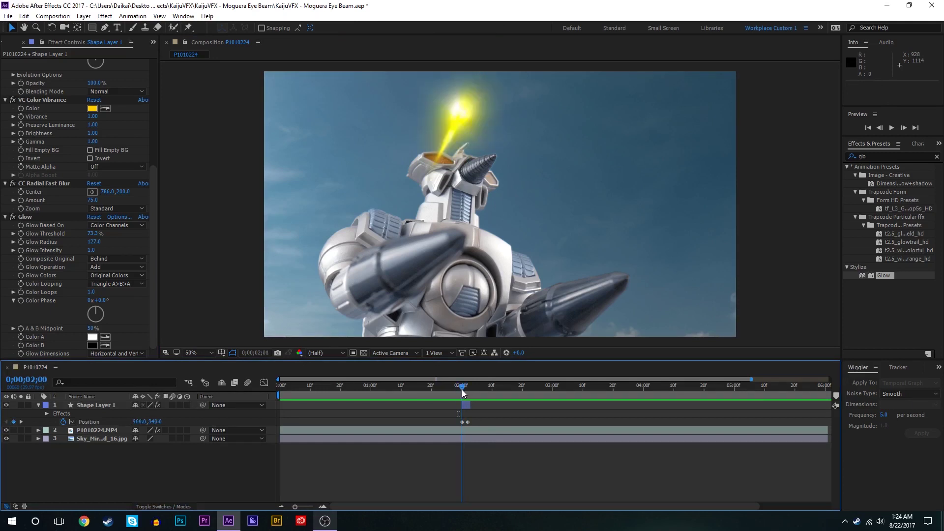
click(462, 392)
click(22, 192)
At 0;00;02;01, move the radial blur Center up onto the beam and set the beam's Position to 1034, 372
click(466, 387)
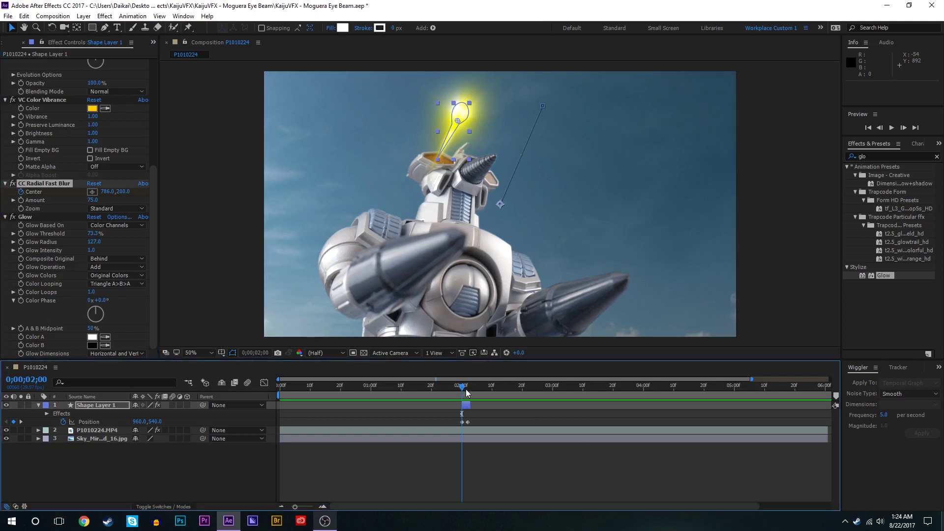
drag(457, 117, 474, 75)
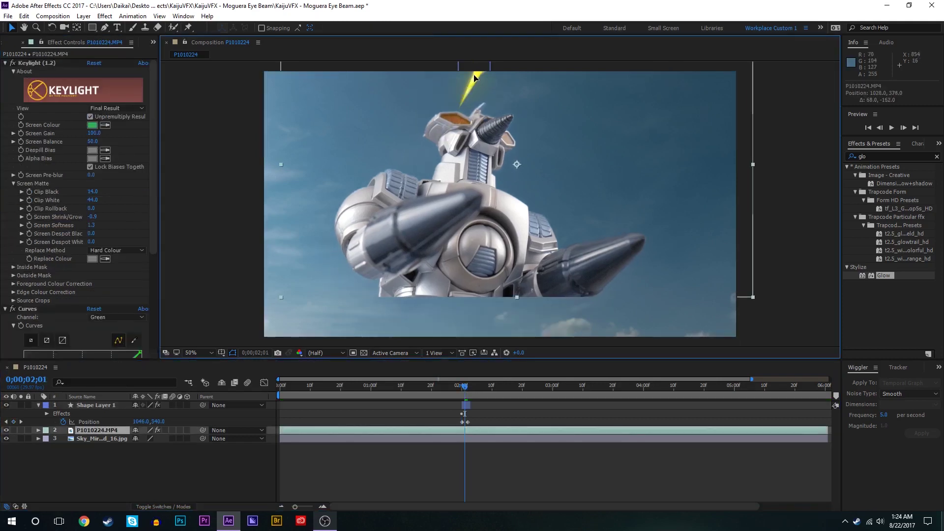
key(ctrl+z)
click(468, 406)
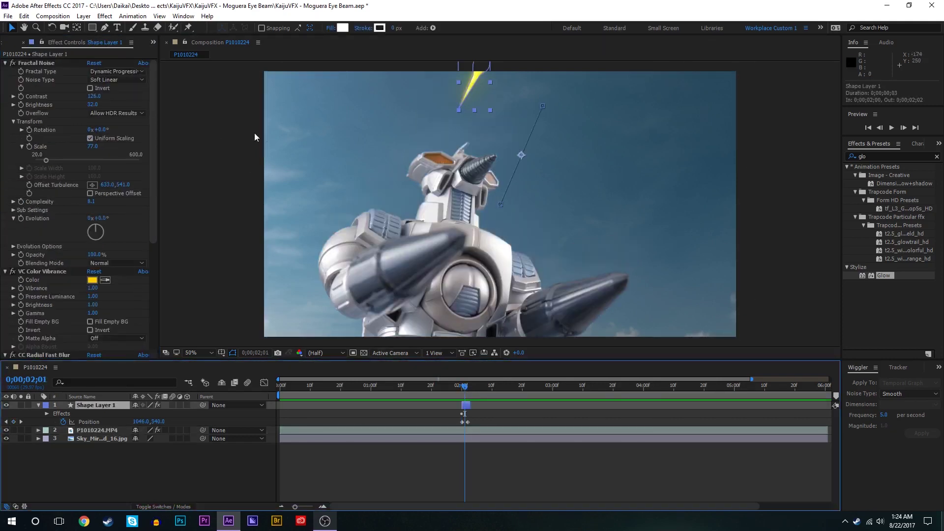
click(46, 61)
scroll(69, 337, down, 2)
click(68, 336)
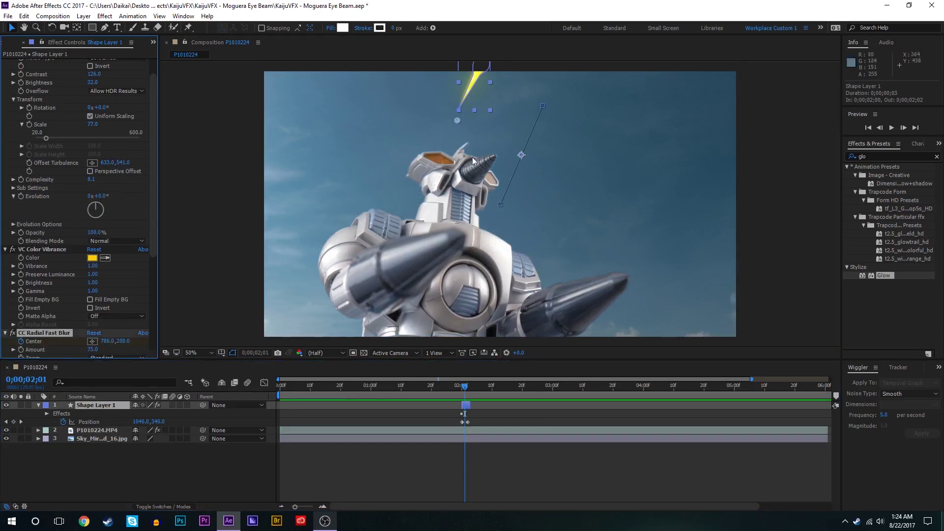
drag(455, 122, 475, 78)
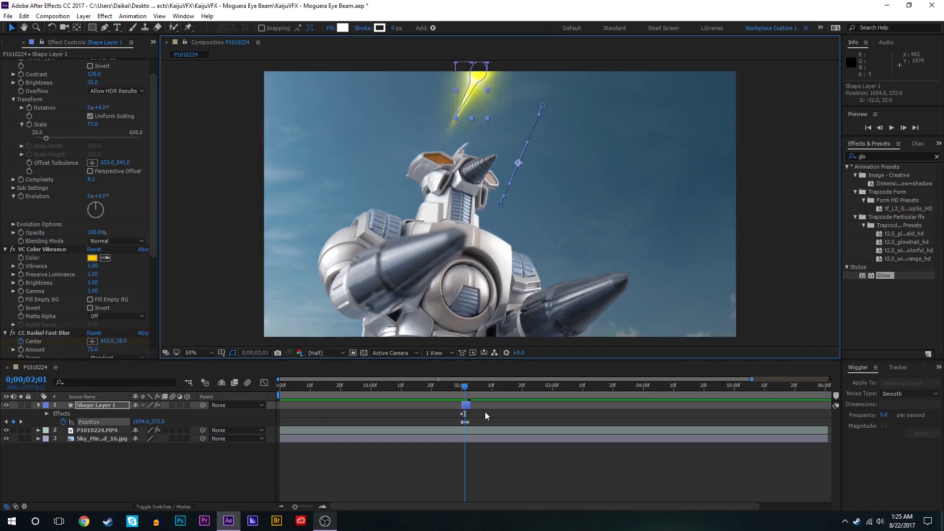
Check the beam's frames, duplicate Shape Layer 1, move the copy over to the robot's other eye and show its keyframes
click(467, 389)
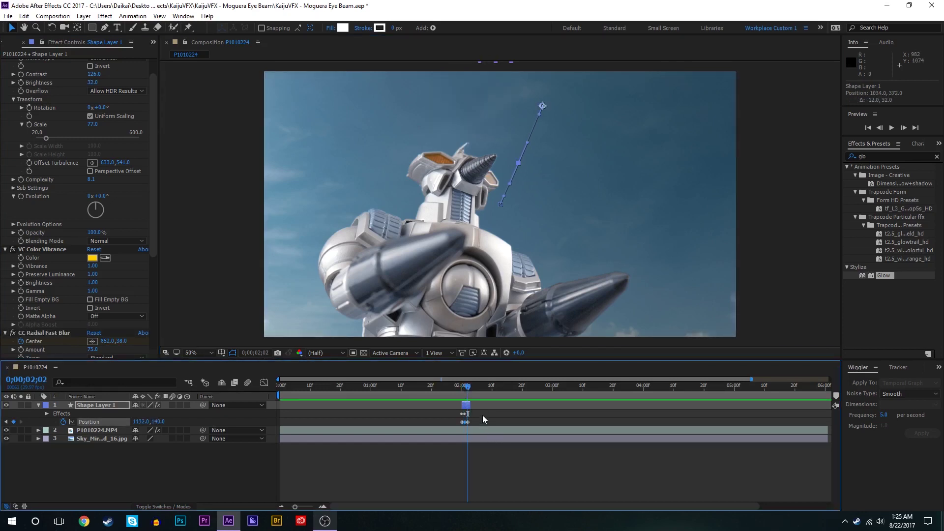
drag(466, 390, 464, 388)
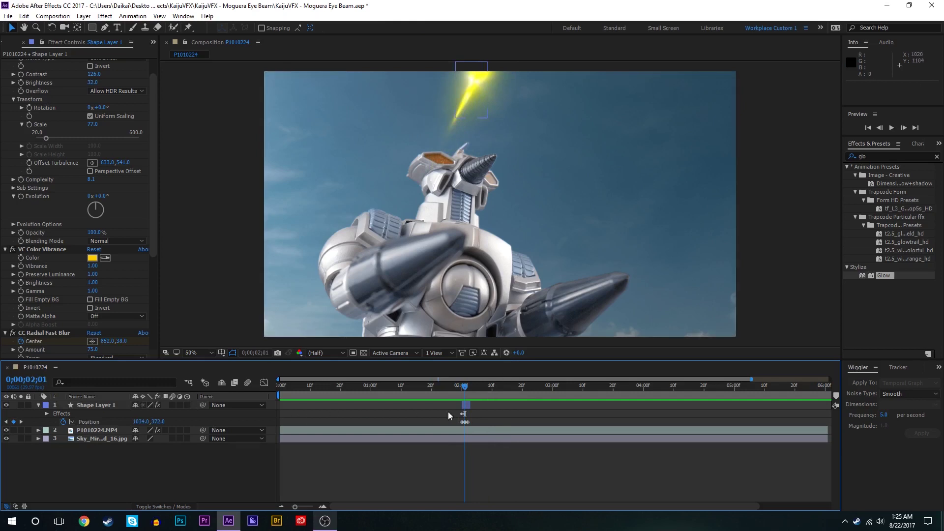
key(Page_Up)
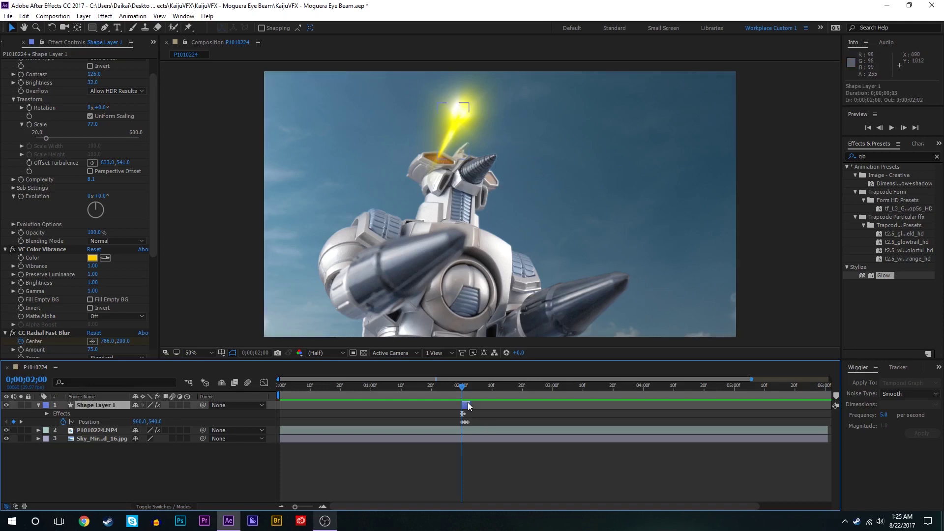
key(ctrl+d)
drag(461, 190, 527, 146)
key(u)
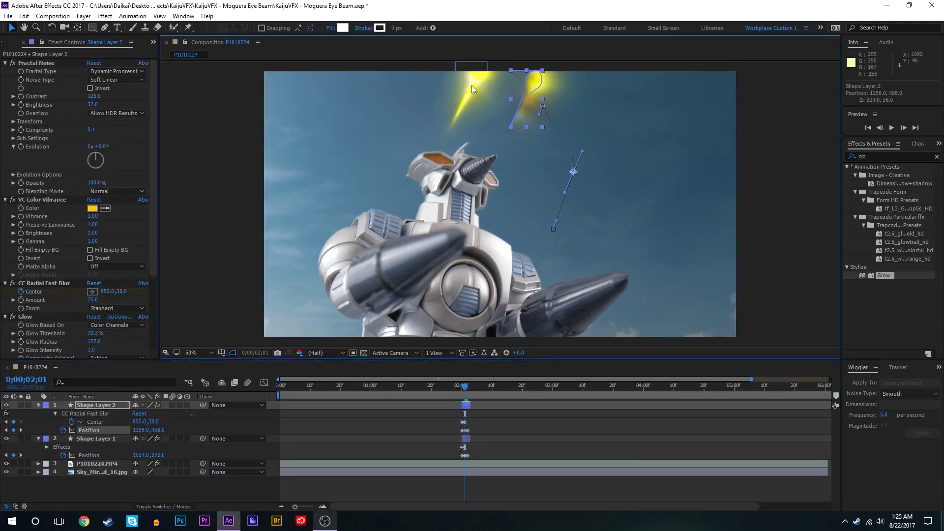
Animate the Fractal Noise Offset Turbulence on Shape Layer 2, collapse the layer properties and review the beam frames
click(13, 122)
mouse_move(463, 386)
mouse_down()
mouse_move(455, 374)
mouse_move(469, 376)
mouse_up()
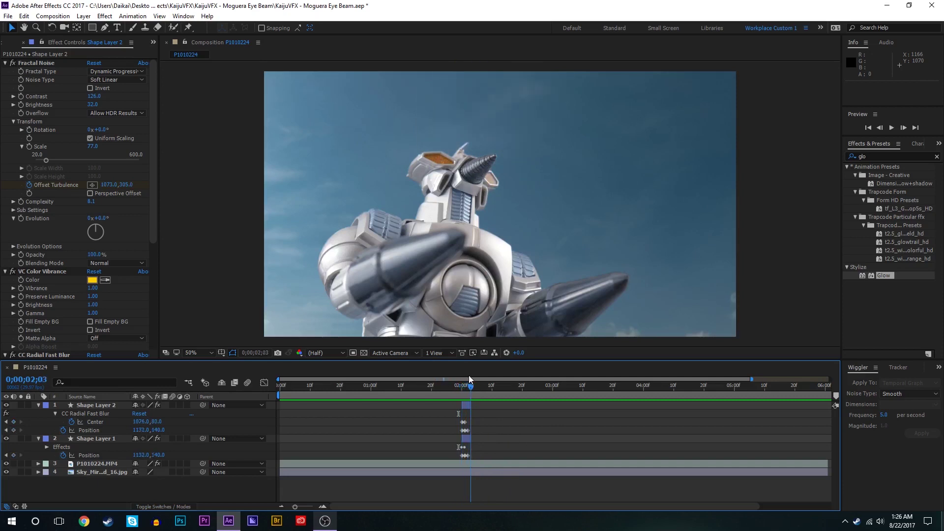
key(u)
click(465, 391)
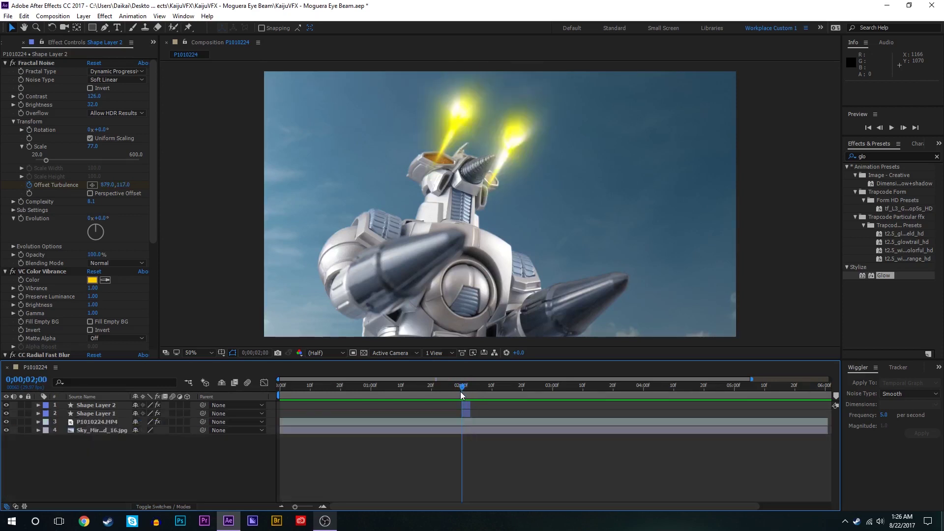
mouse_move(465, 391)
mouse_down()
mouse_move(449, 393)
mouse_move(462, 394)
mouse_up()
click(473, 420)
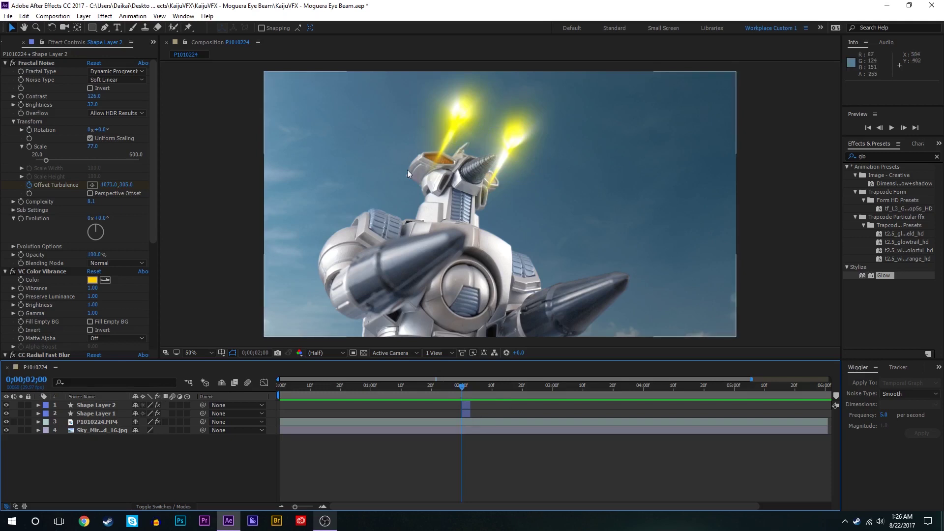
Duplicate the P1010224.MP4 footage layer and rename the lower copy moguera
click(474, 422)
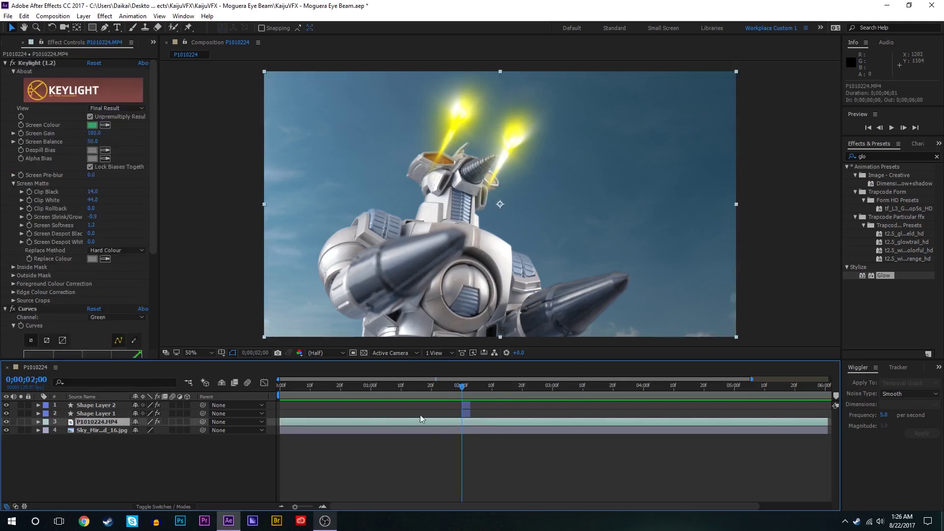
key(ctrl+d)
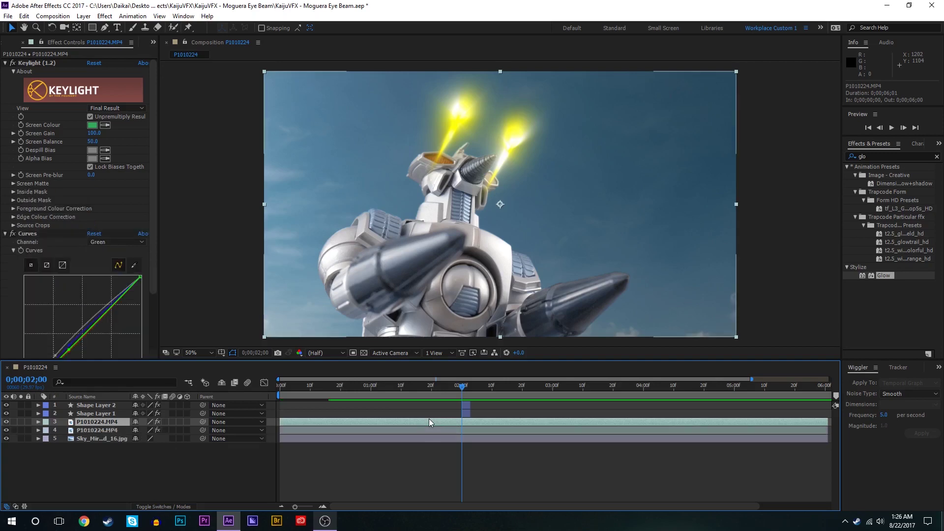
right_click(97, 432)
click(127, 427)
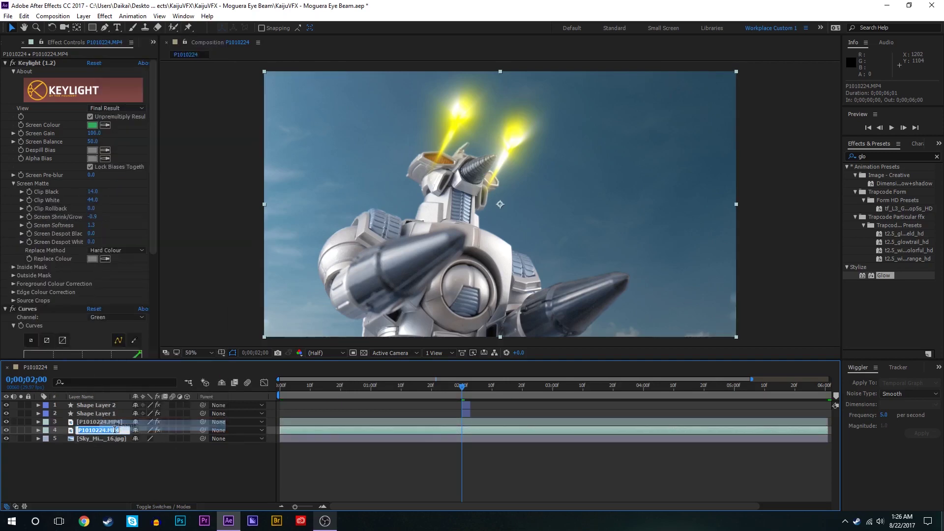
text(mogu)
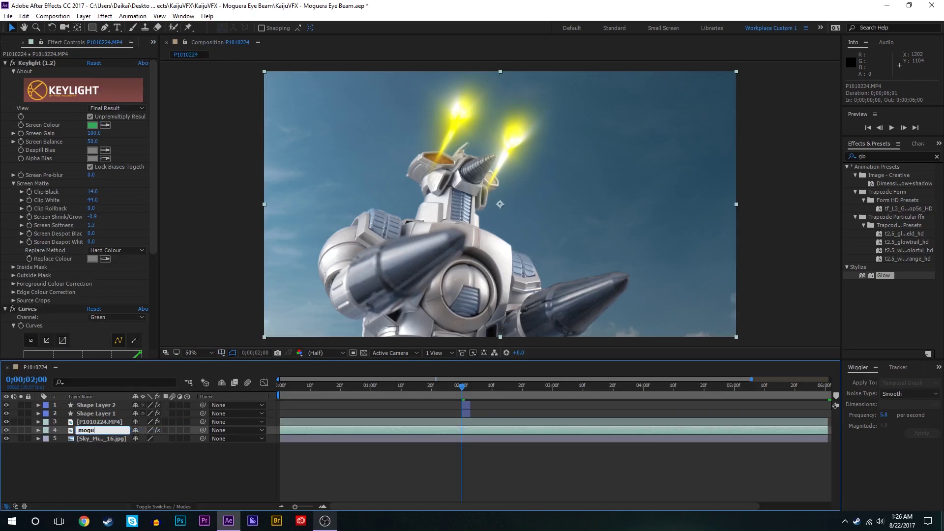
text(era)
key(Return)
Rename the upper footage copy moguera eyes and trim it to 0;00;02;00 through 0;00;02;03, around the beam layers
click(115, 422)
right_click(115, 423)
click(143, 415)
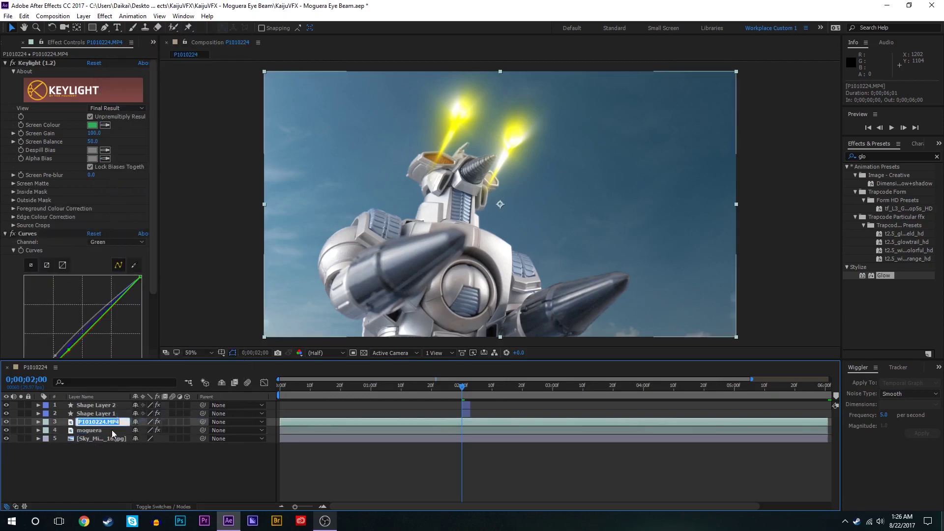
text(moguera eyes)
key(Return)
drag(281, 421, 462, 422)
drag(826, 421, 476, 419)
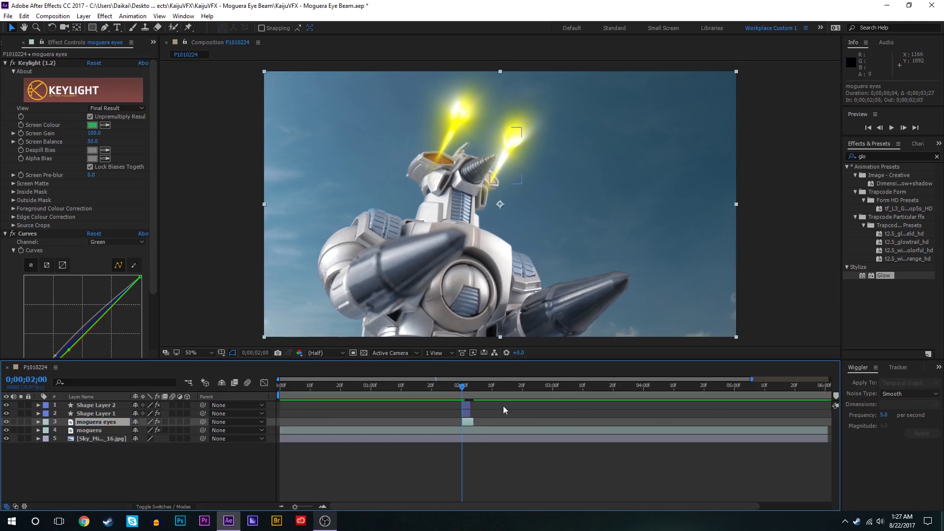
Solo the moguera eyes layer and delete its Curves effect
key(period)
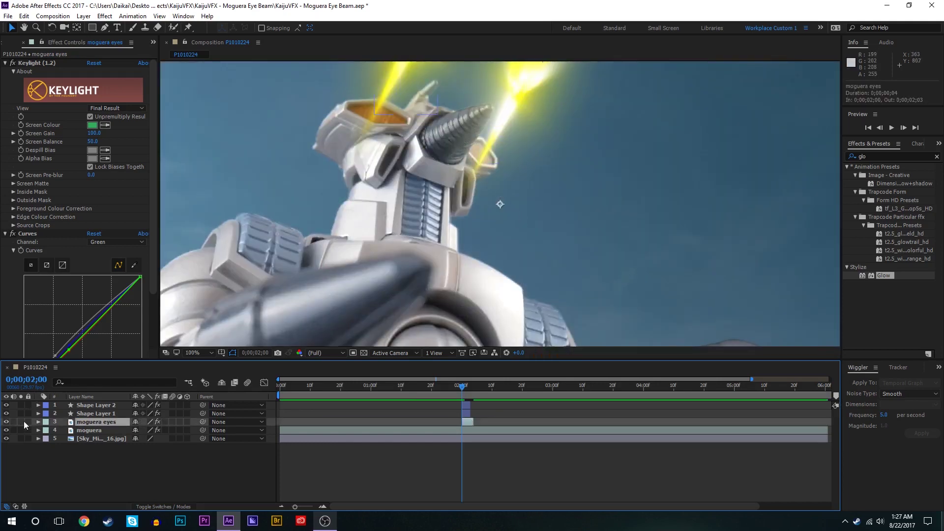
click(20, 422)
key(period)
drag(344, 134, 576, 272)
click(52, 237)
key(Delete)
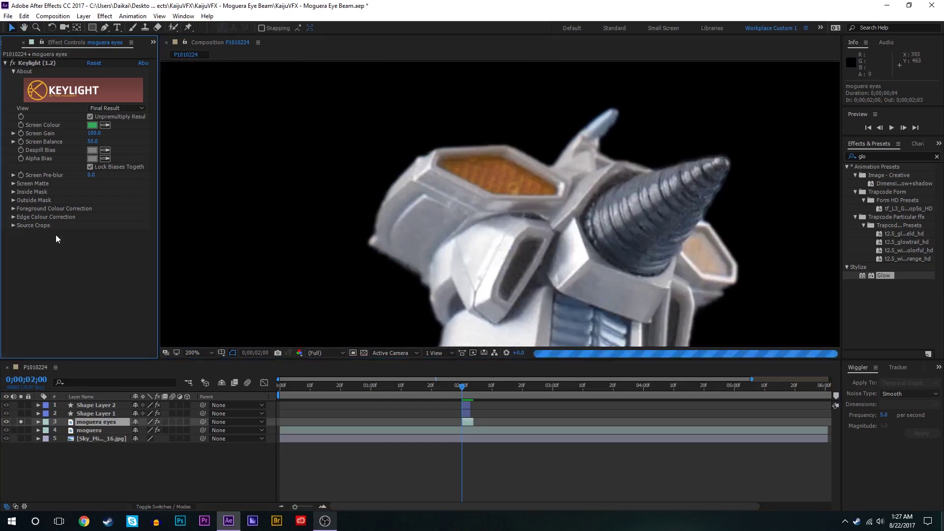
Draw a closed Pen mask around the robot's larger orange eye on the moguera eyes layer
key(g)
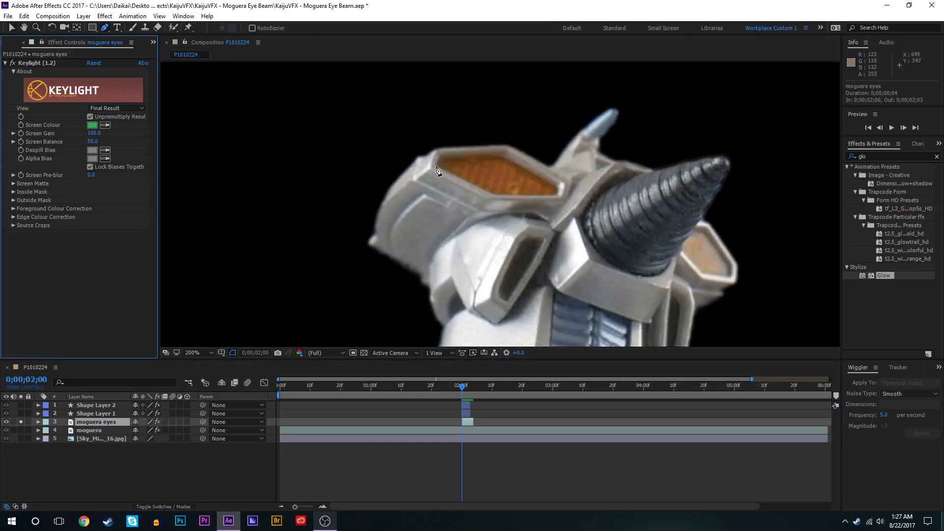
click(437, 164)
click(505, 157)
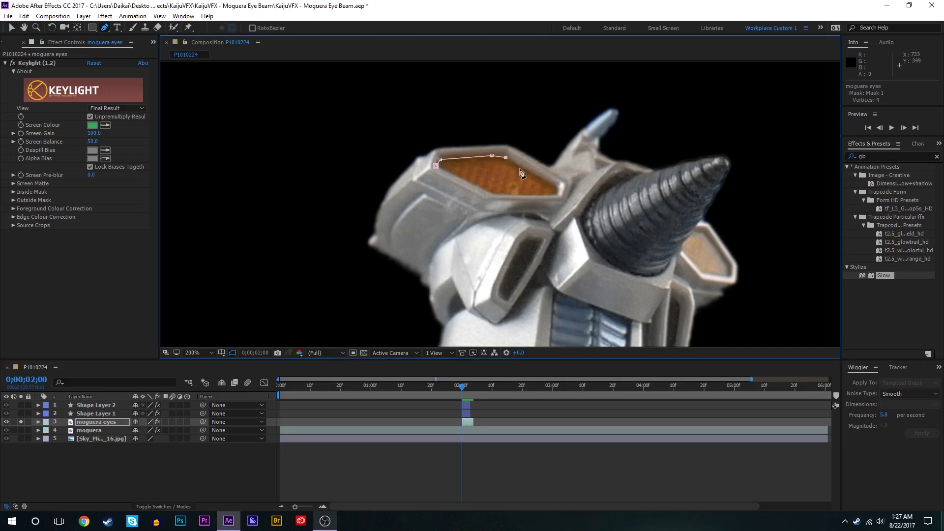
click(557, 186)
click(552, 193)
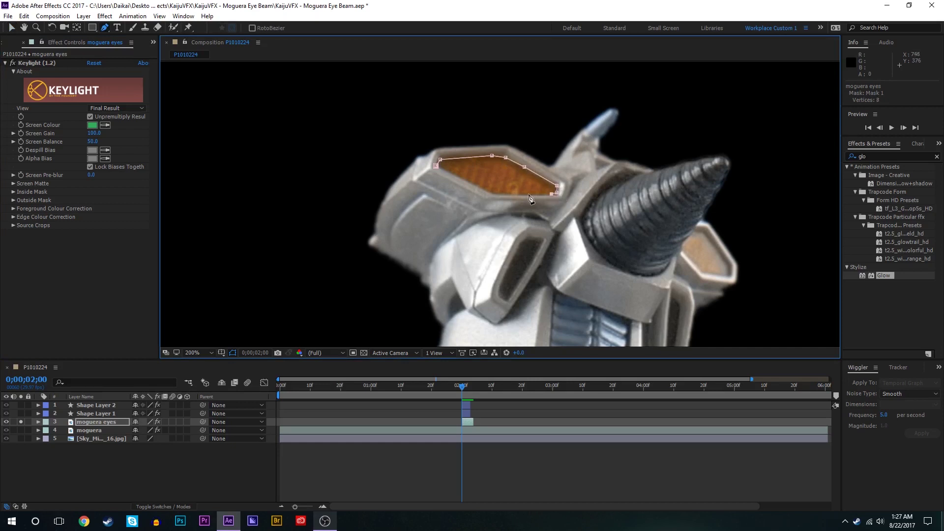
click(492, 196)
click(437, 166)
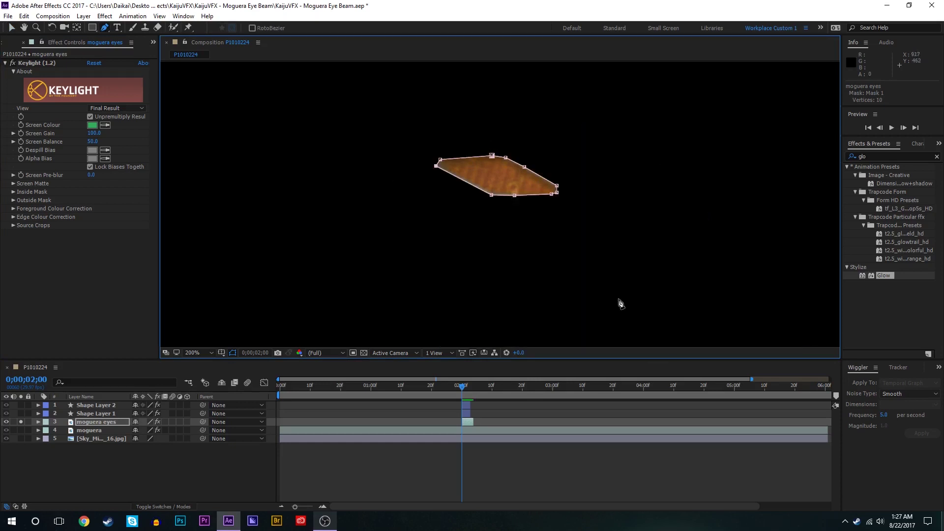
Show the moguera eyes layer's Mask Feather property and solo the moguera layer as well
key(f)
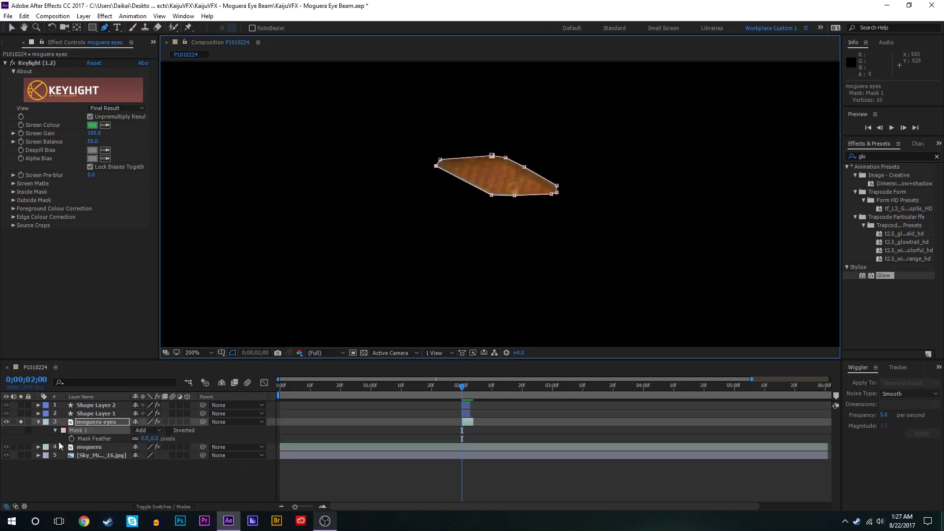
click(21, 447)
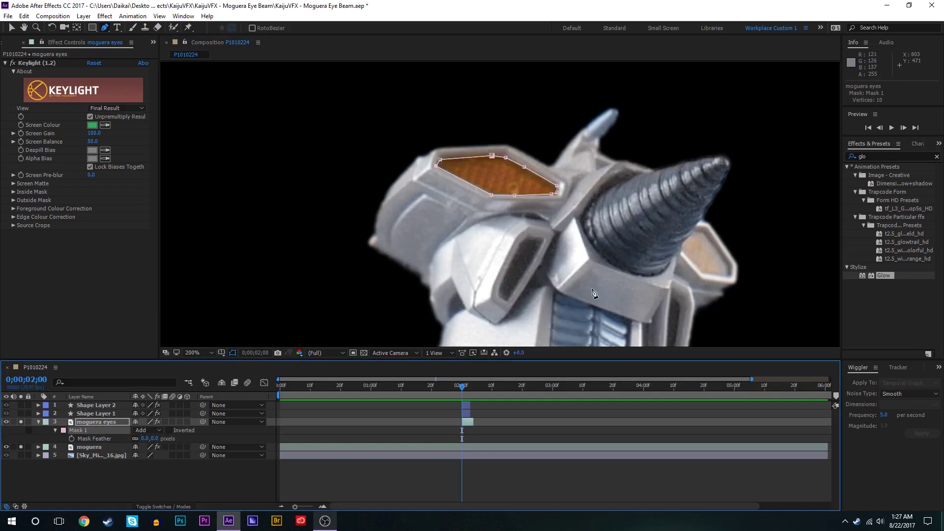
click(465, 421)
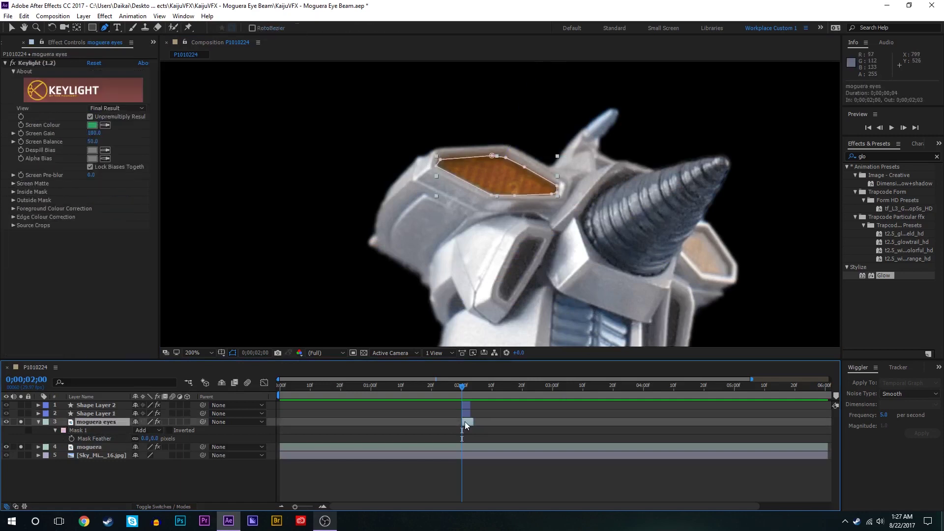
key(space)
drag(626, 268, 507, 258)
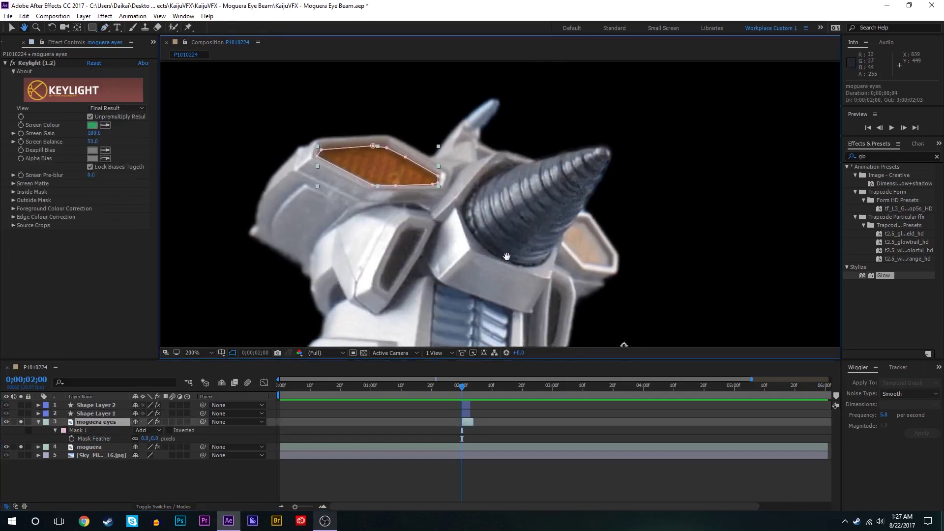
key(v)
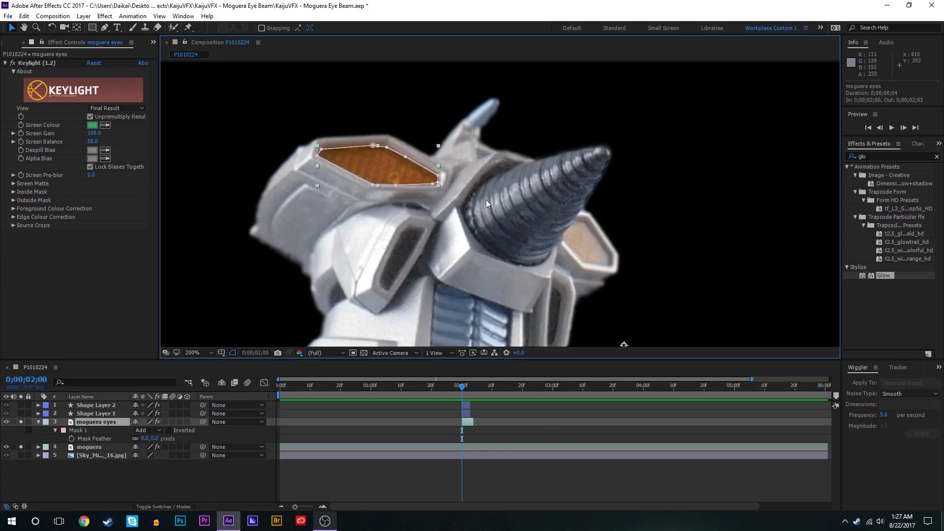
Duplicate the moguera eyes layer and delete Mask 1 from the copy
click(480, 423)
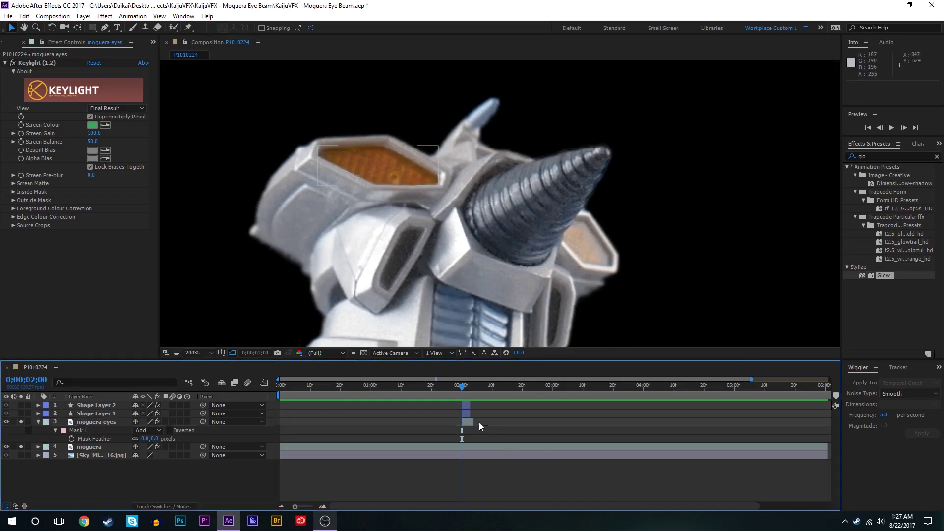
click(471, 423)
key(ctrl+d)
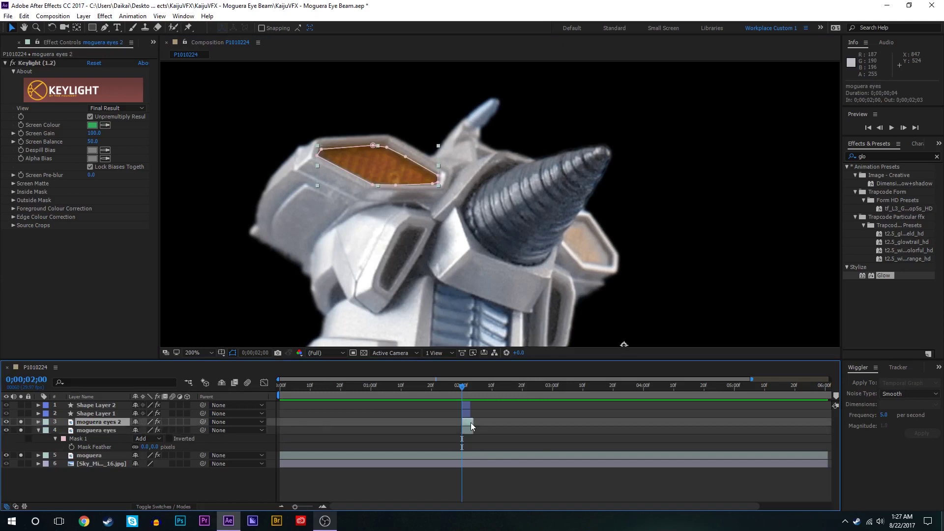
key(m)
click(84, 430)
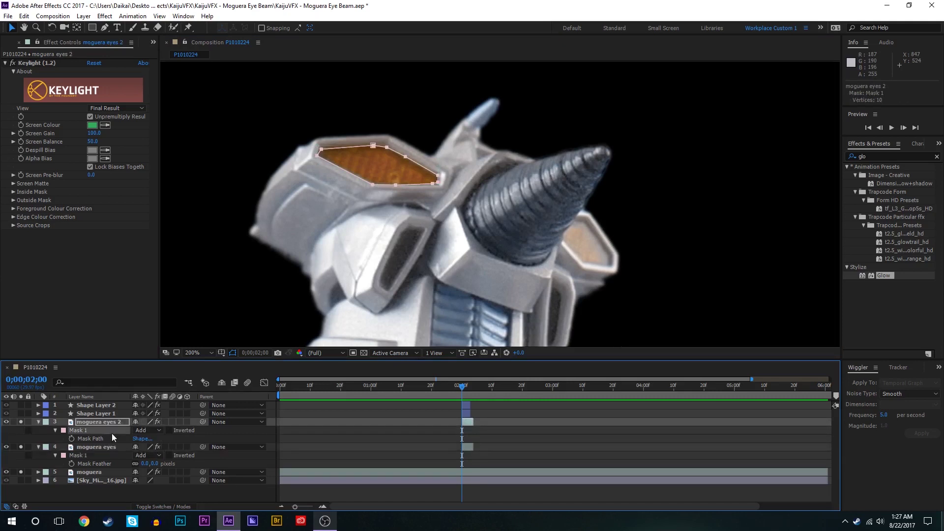
key(Delete)
Draw a closed Pen mask around the robot's smaller eye behind the drill nose on moguera eyes 2
key(g)
click(563, 241)
click(563, 235)
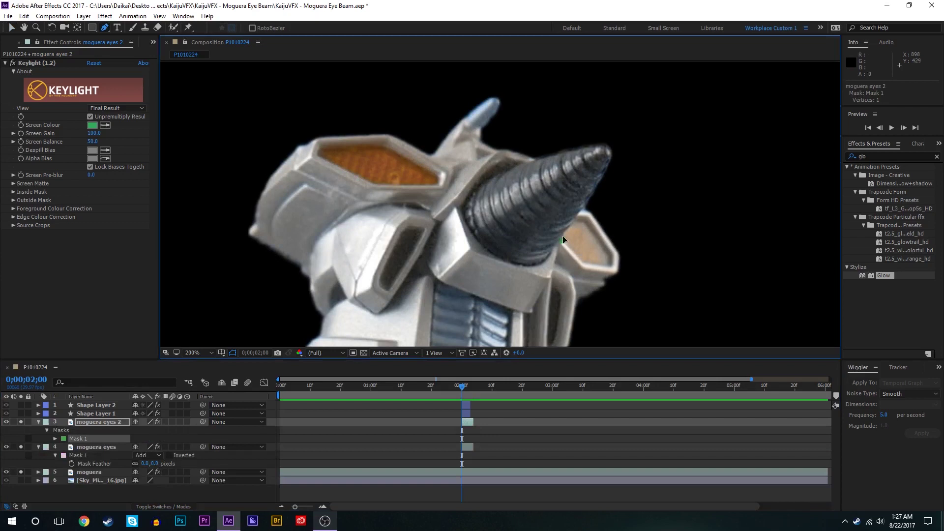
click(594, 232)
click(609, 268)
click(583, 266)
click(563, 244)
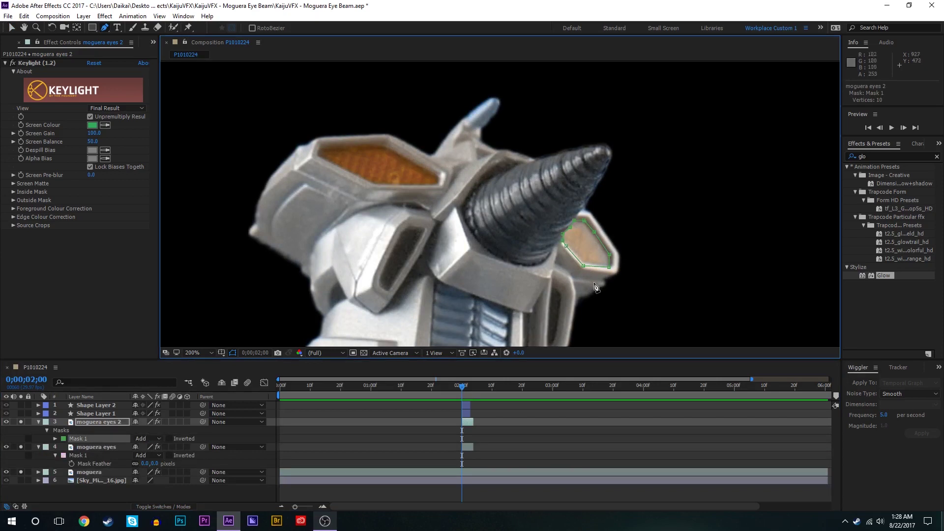
Set the Mask Feather to 5 pixels on both moguera eyes and moguera eyes 2
key(f)
click(122, 447)
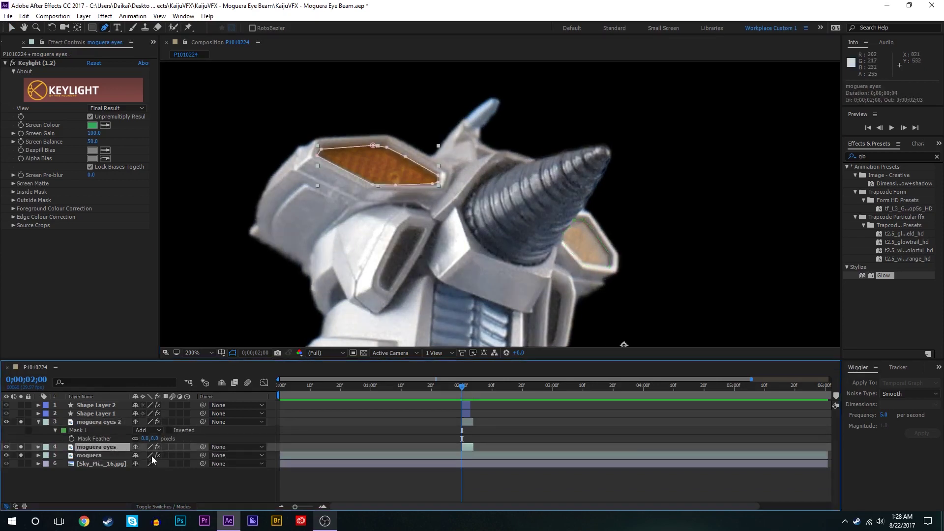
click(147, 464)
text(5)
click(145, 439)
text(5)
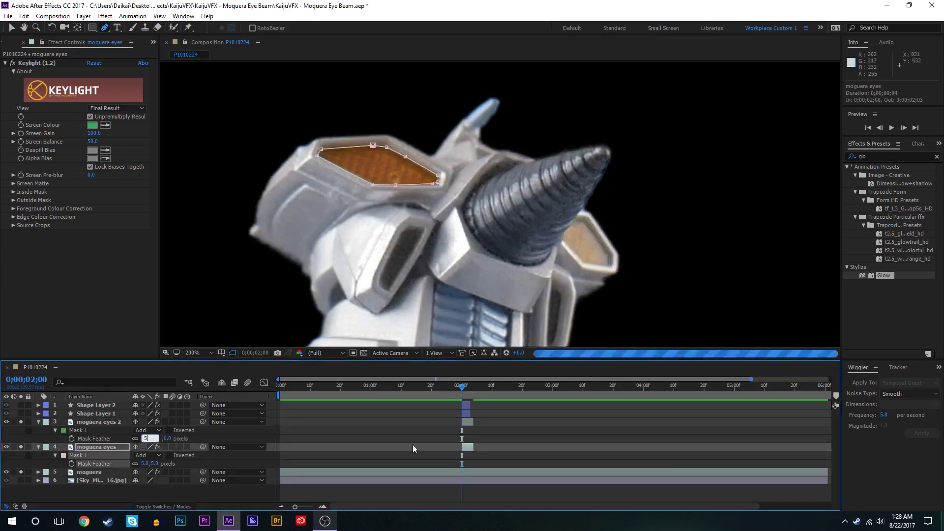
click(416, 447)
Apply Glow to moguera eyes with a Glow Threshold of 25.1% and a Glow Radius of 19.0
click(467, 425)
click(471, 448)
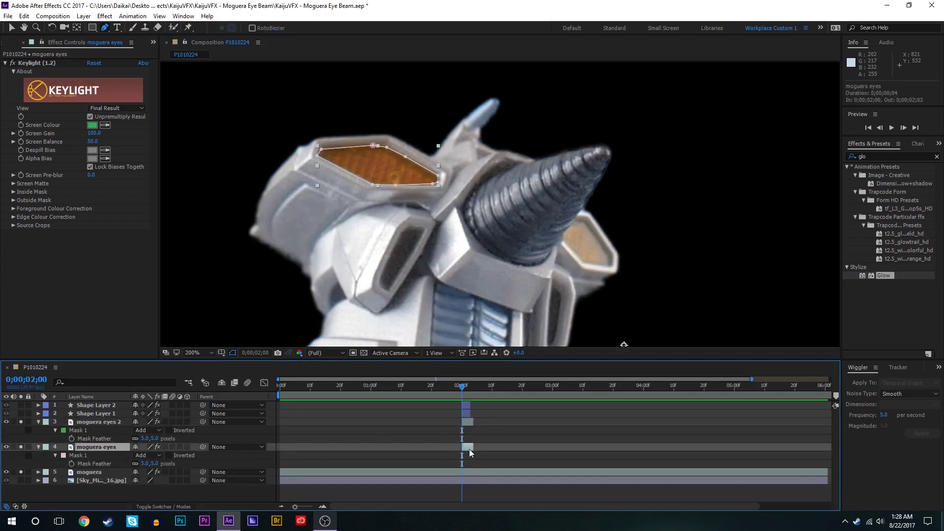
key(v)
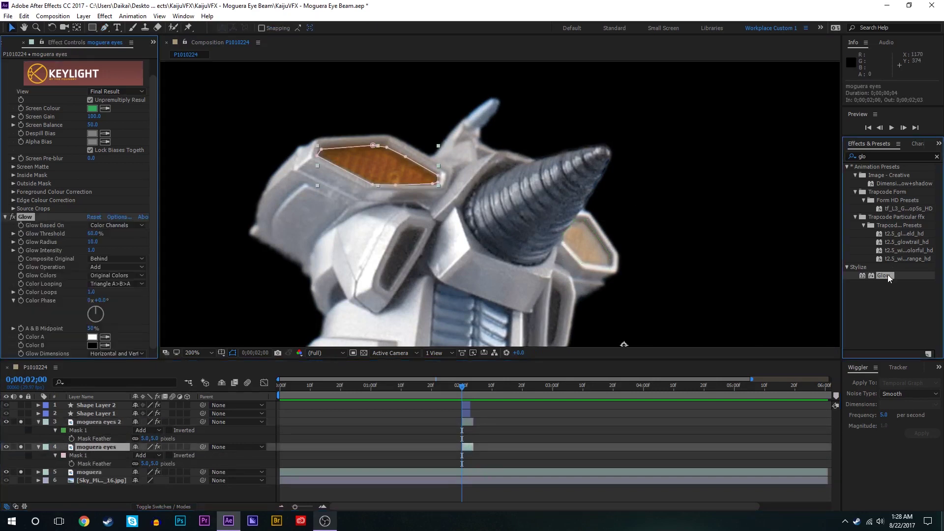
double_click(883, 275)
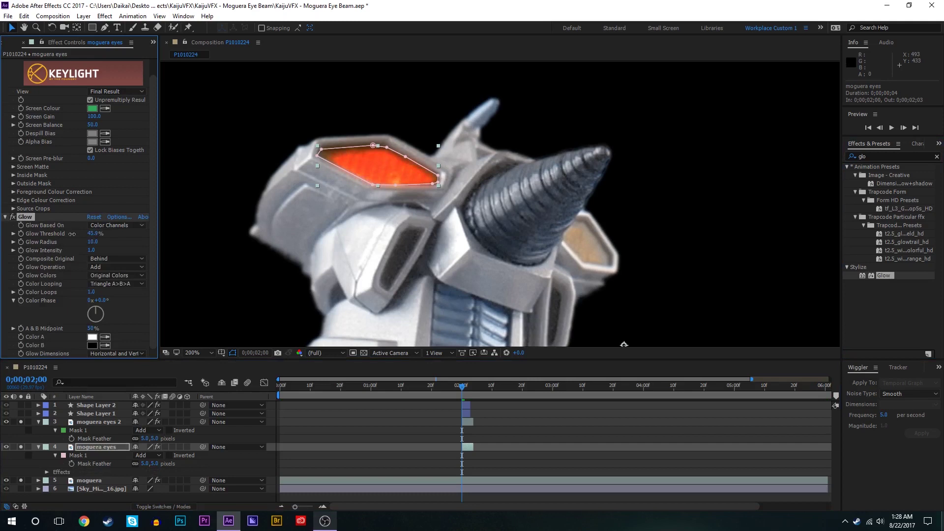
drag(72, 234, 95, 243)
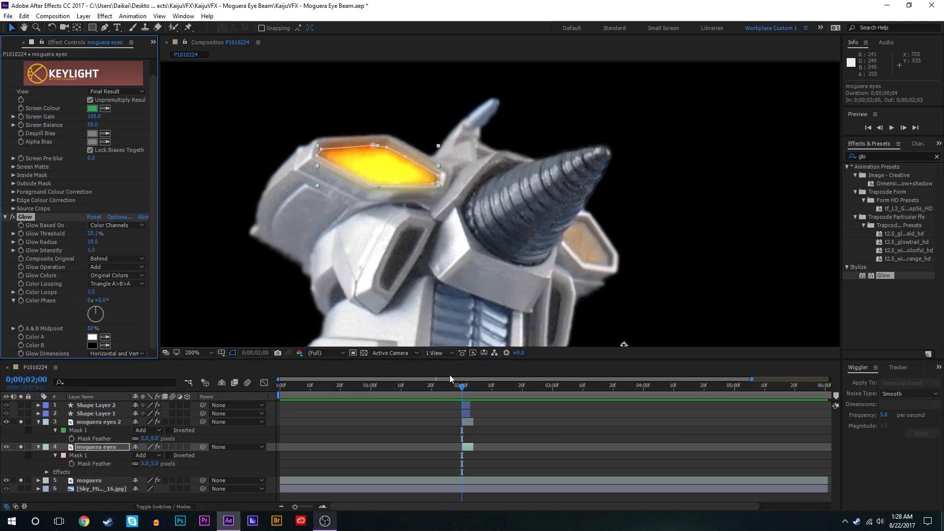
click(523, 415)
scroll(536, 230, down, 1)
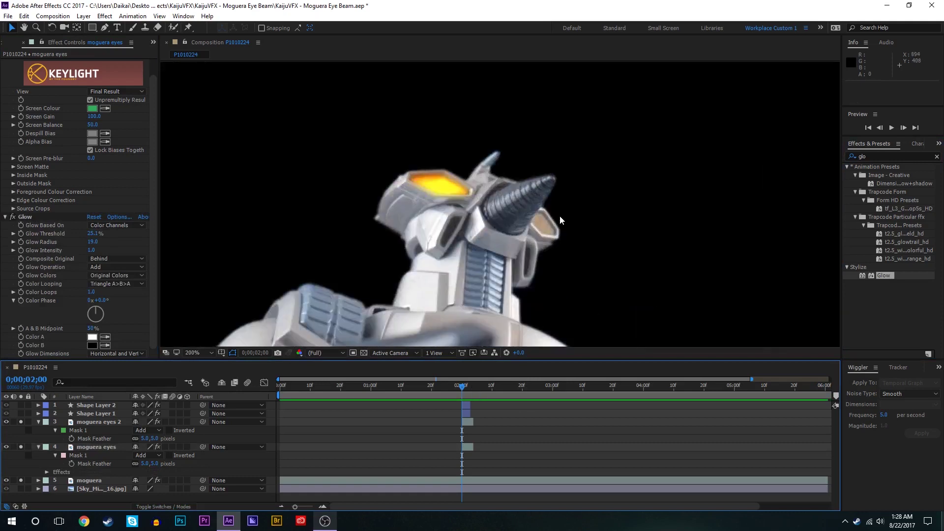
Apply Glow to moguera eyes 2, lower its Glow Threshold until the eye glows yellow and set the Glow Radius to 19.0
click(471, 425)
double_click(884, 276)
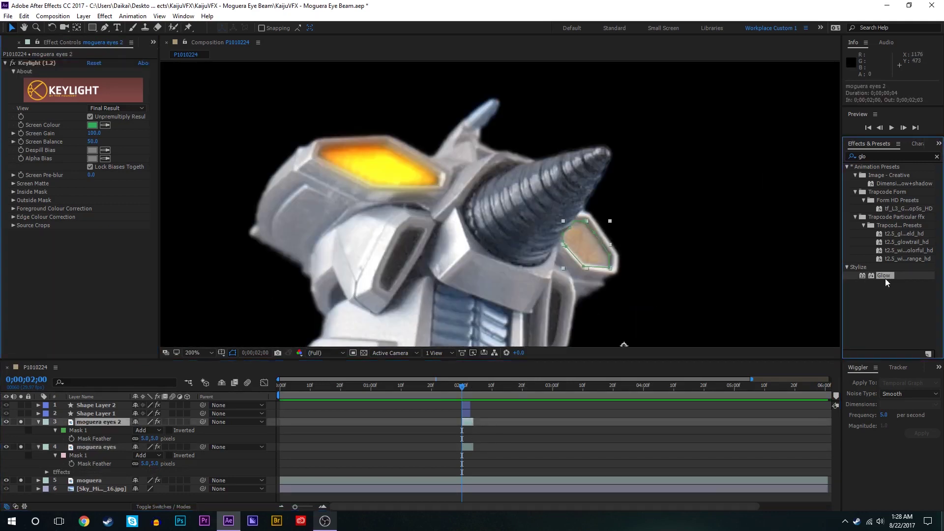
drag(77, 234, 85, 228)
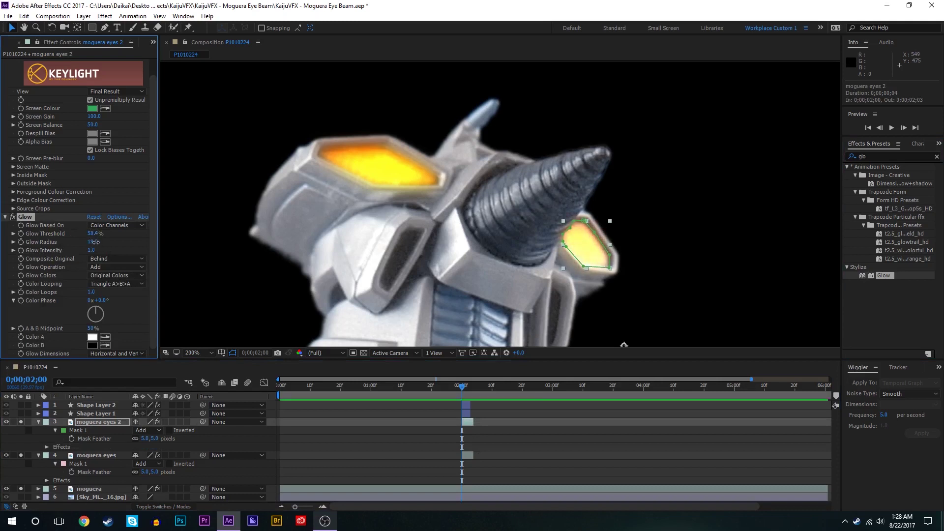
click(524, 467)
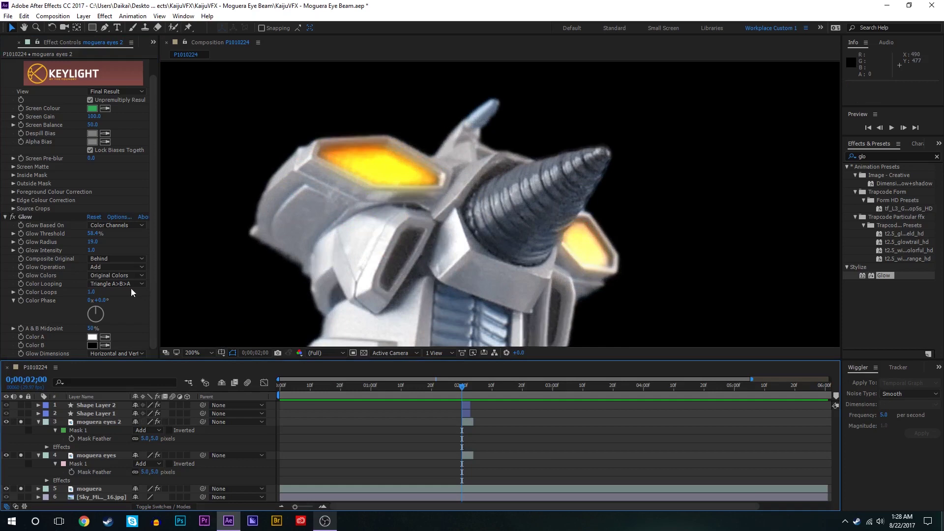
drag(92, 235, 91, 235)
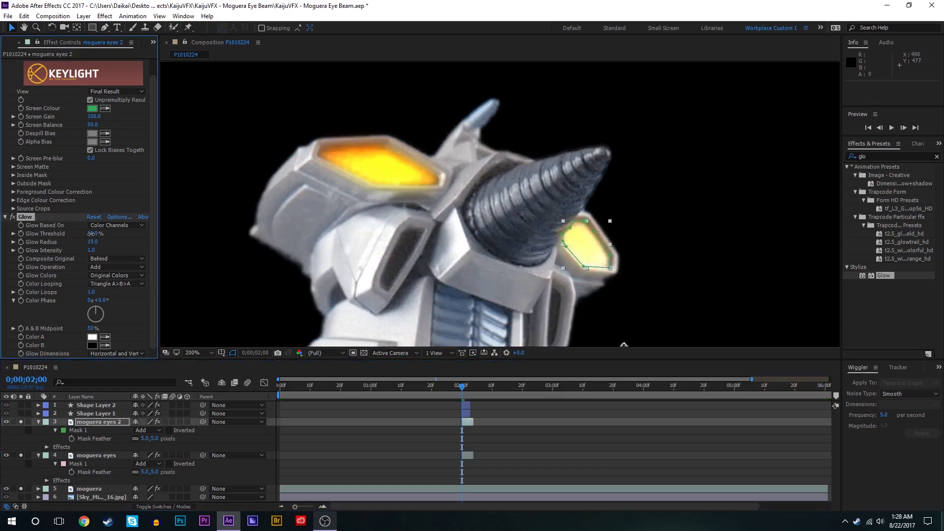
click(533, 432)
Fit the whole composition in view and turn off solo on the moguera and eye layers to show the full composite
scroll(597, 269, down, 3)
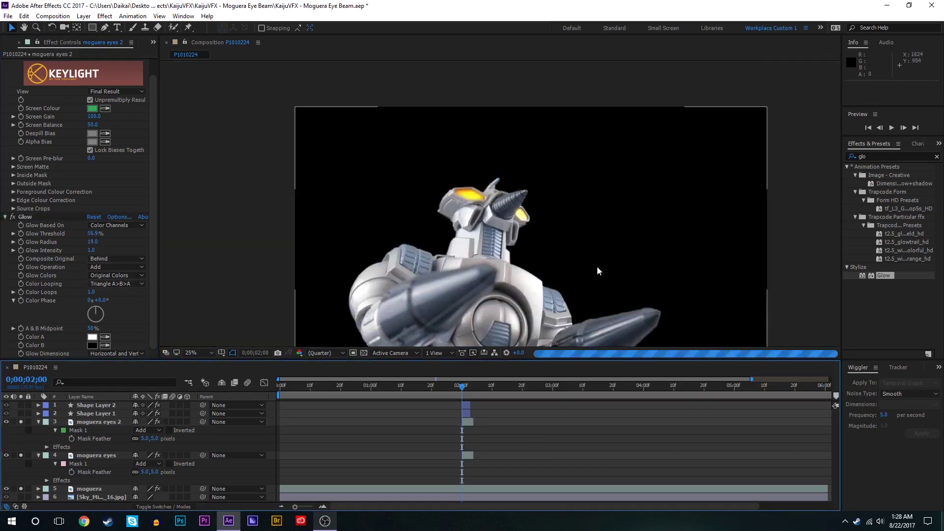
click(206, 352)
click(217, 187)
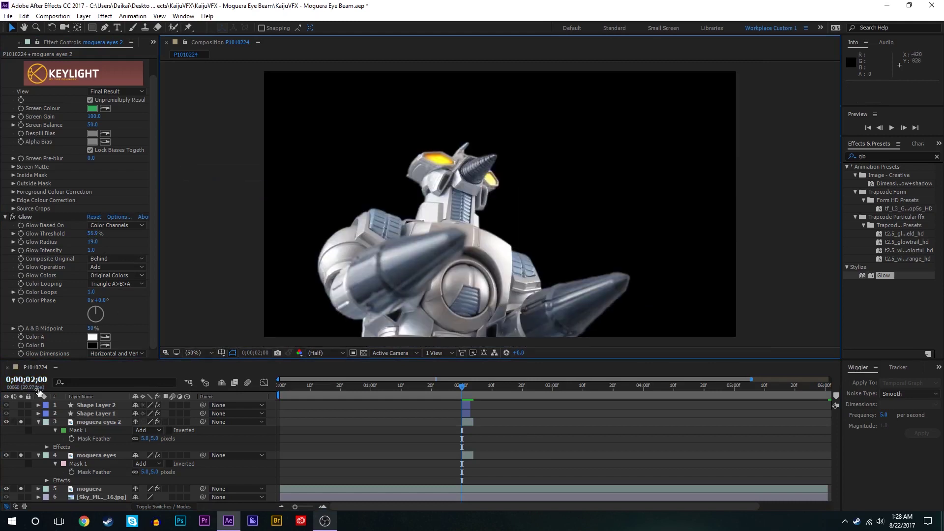
drag(30, 465, 32, 500)
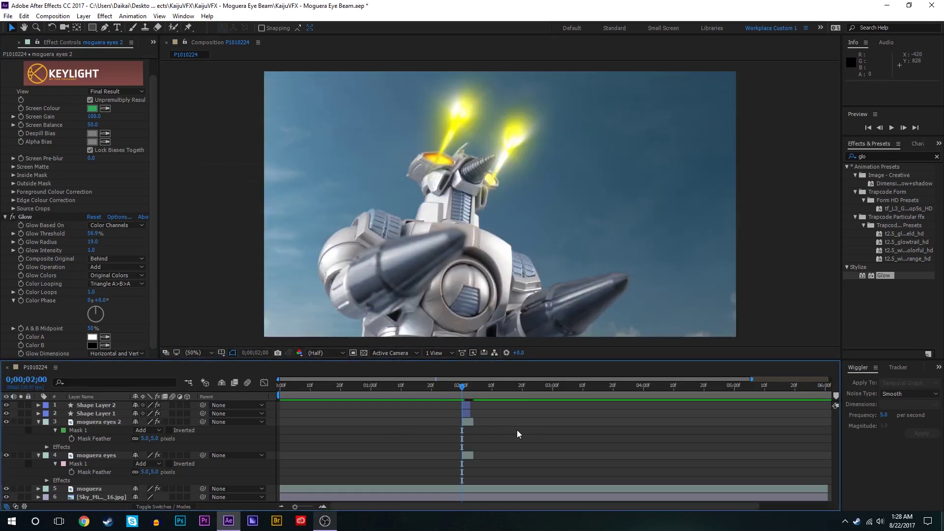
Set the Glow Threshold of the moguera eyes layer to 8.2% so the eye glows more brightly
click(471, 455)
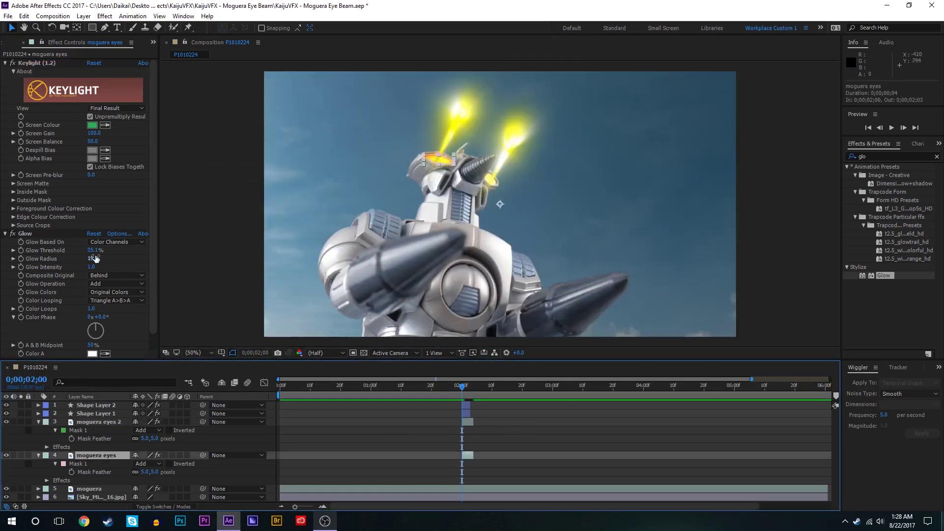
drag(94, 252, 78, 251)
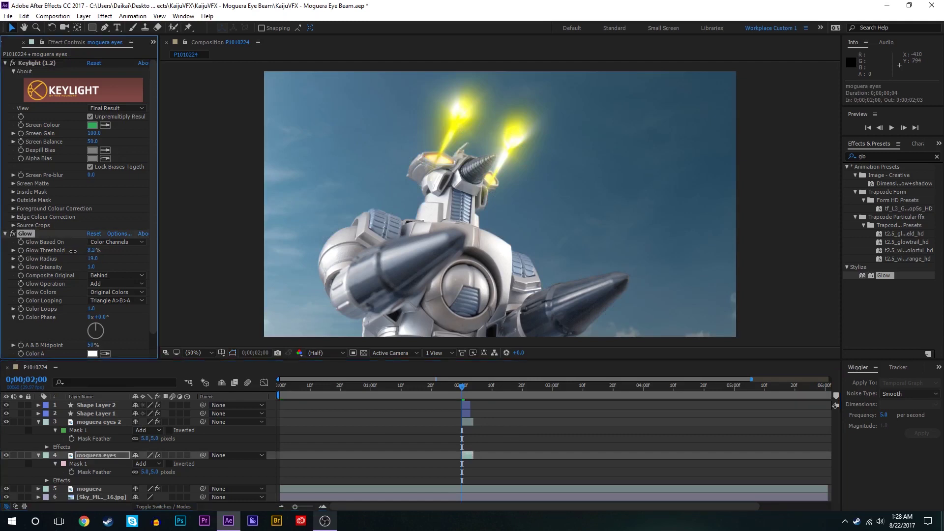
click(463, 426)
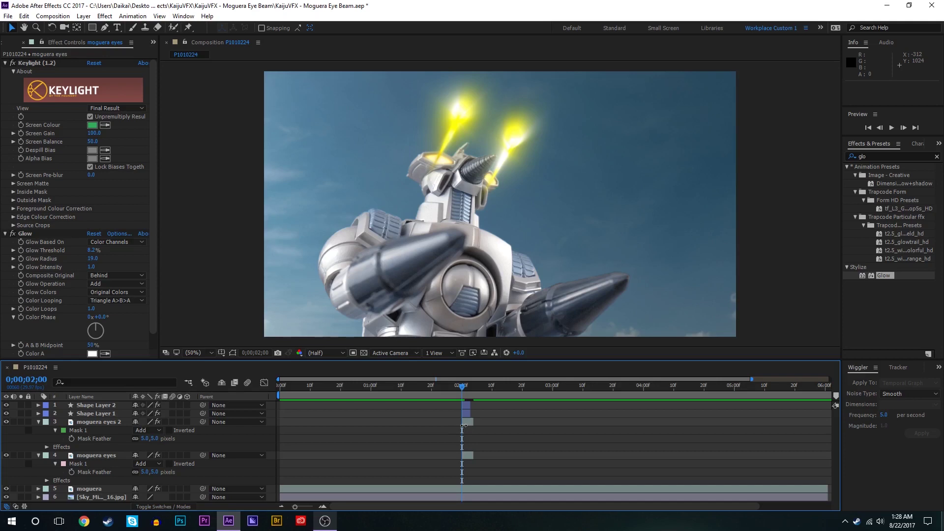
Reveal Opacity on moguera eyes 2 and moguera eyes and keyframe both at 100% at 0;00;02;00
click(464, 424)
click(470, 424)
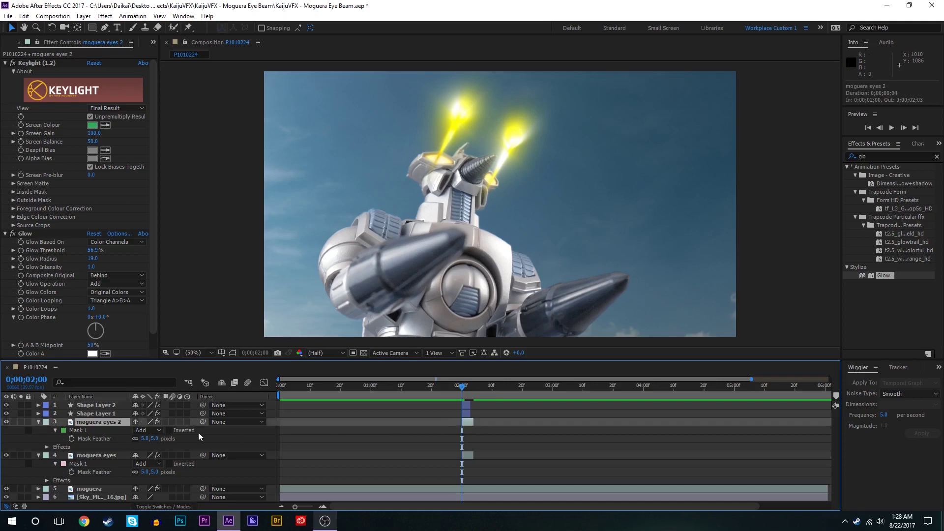
key(t)
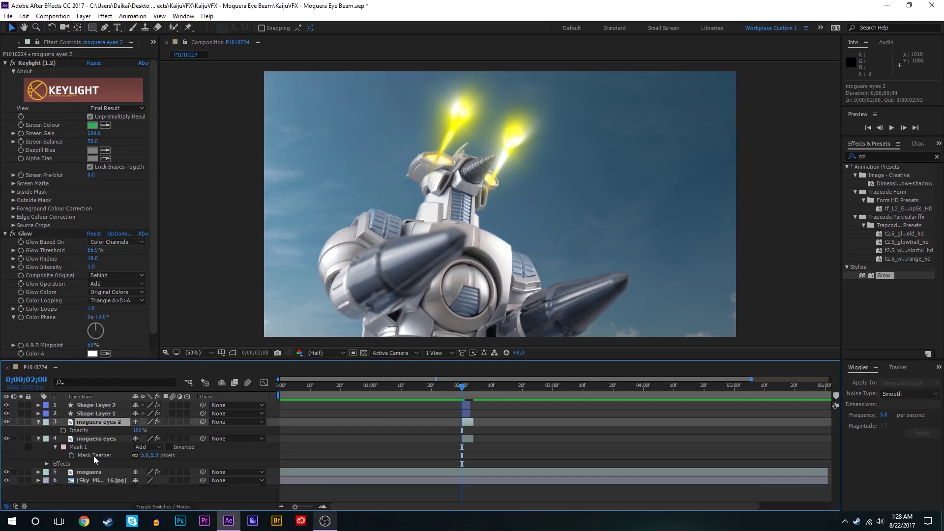
click(94, 441)
key(t)
click(65, 448)
click(65, 431)
Keyframe both eye layers' Opacity to 0% at the end of their clips and preview the fade-out
shift+click(474, 421)
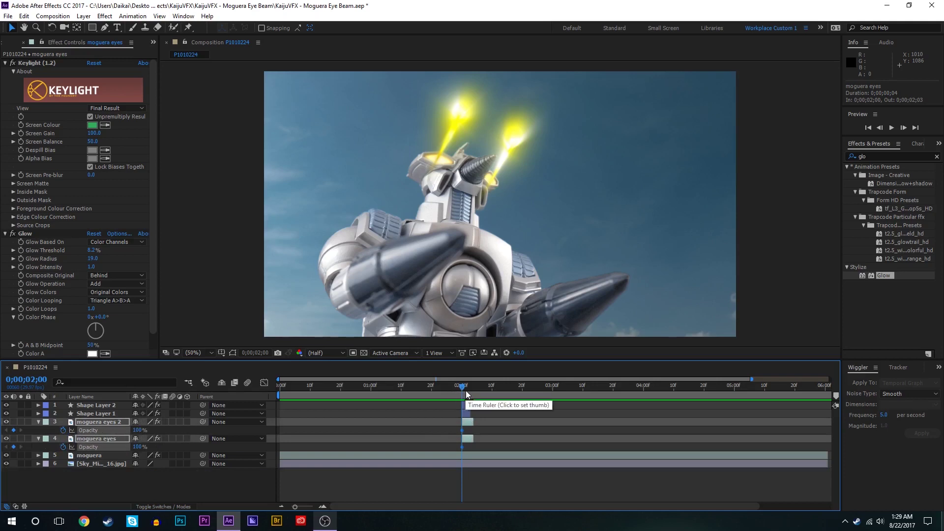
mouse_move(462, 394)
mouse_down()
mouse_move(484, 391)
mouse_move(453, 391)
mouse_up()
click(138, 430)
text(0)
key(Return)
click(550, 423)
key(space)
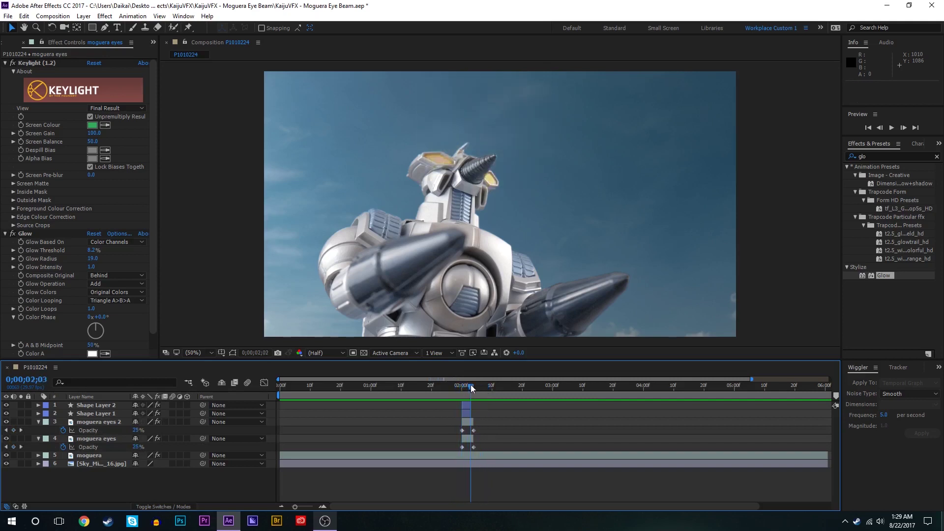
mouse_move(455, 388)
mouse_down()
mouse_move(485, 388)
mouse_move(465, 391)
mouse_up()
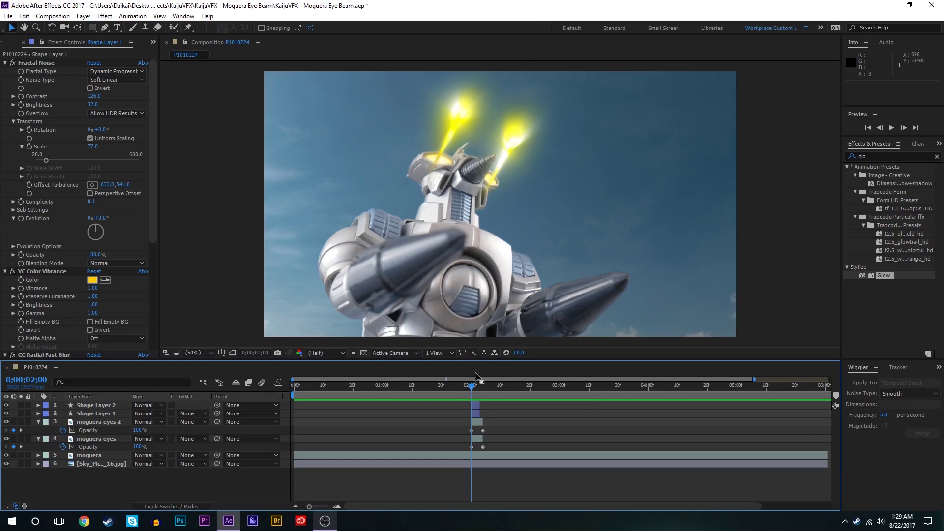
Set the blending mode of Shape Layer 1 and Shape Layer 2 to Screen
click(101, 413)
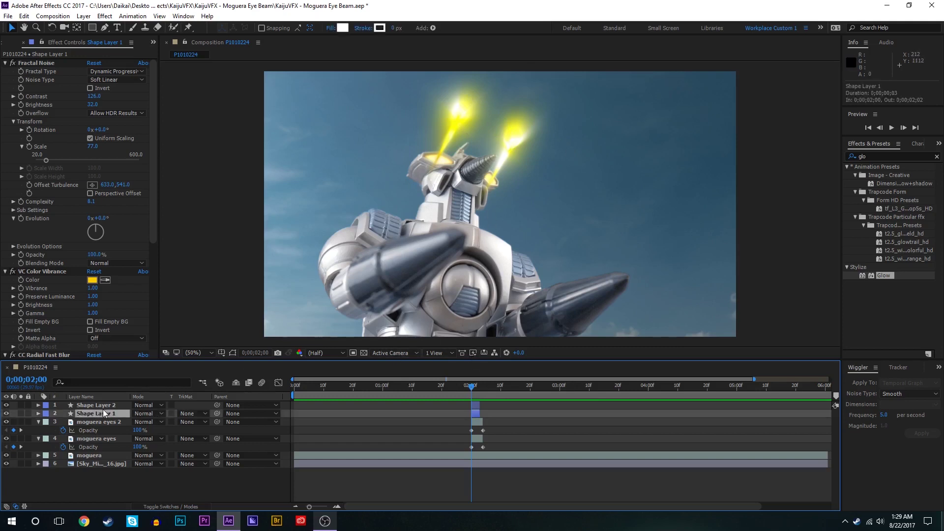
shift+click(103, 406)
click(146, 406)
click(204, 210)
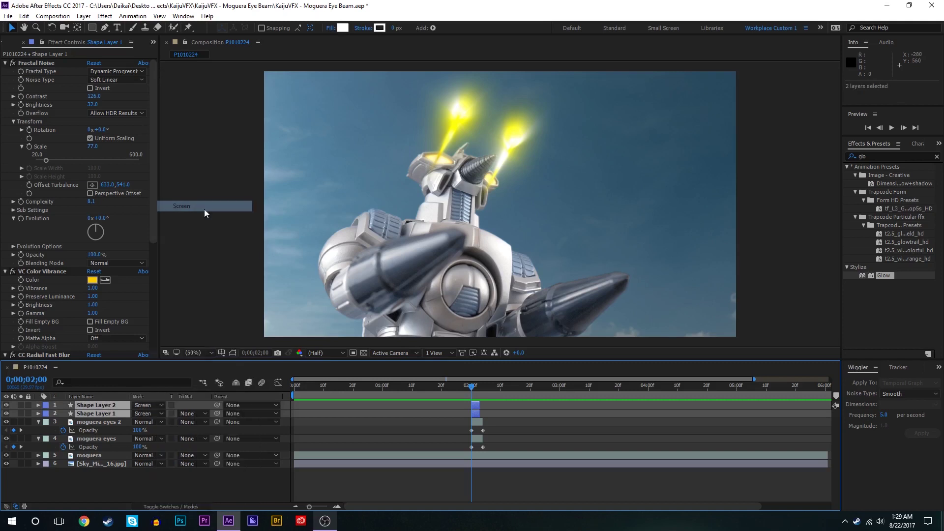
click(513, 414)
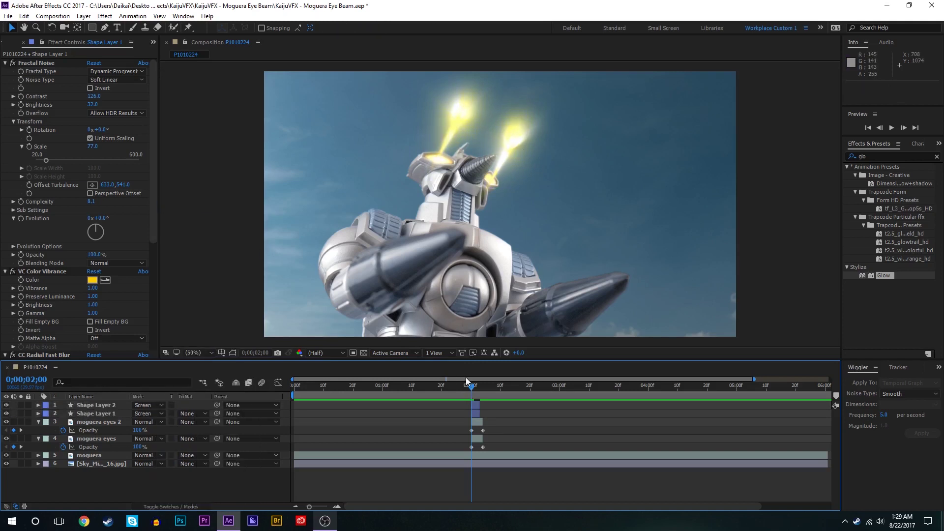
Undo and redo the Screen blending mode to compare the beams' look with and without it
key(ctrl+z)
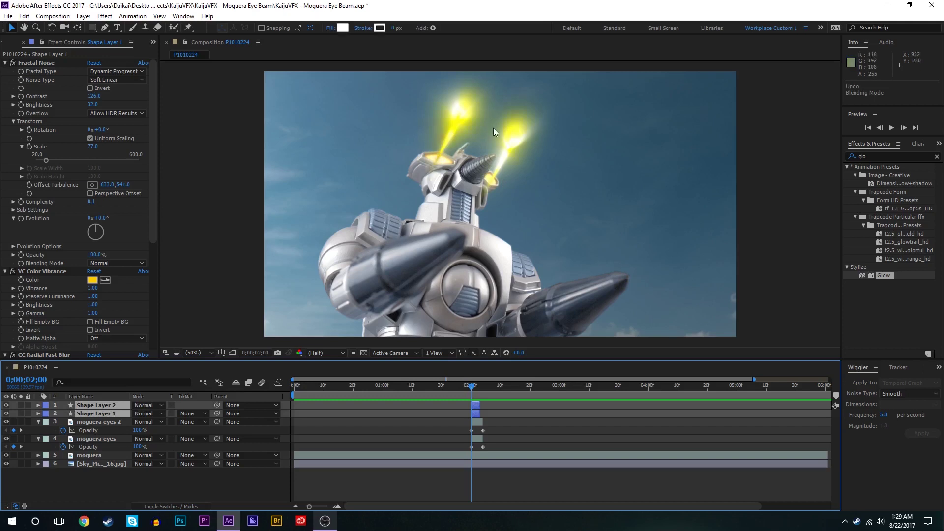
key(ctrl+shift+z)
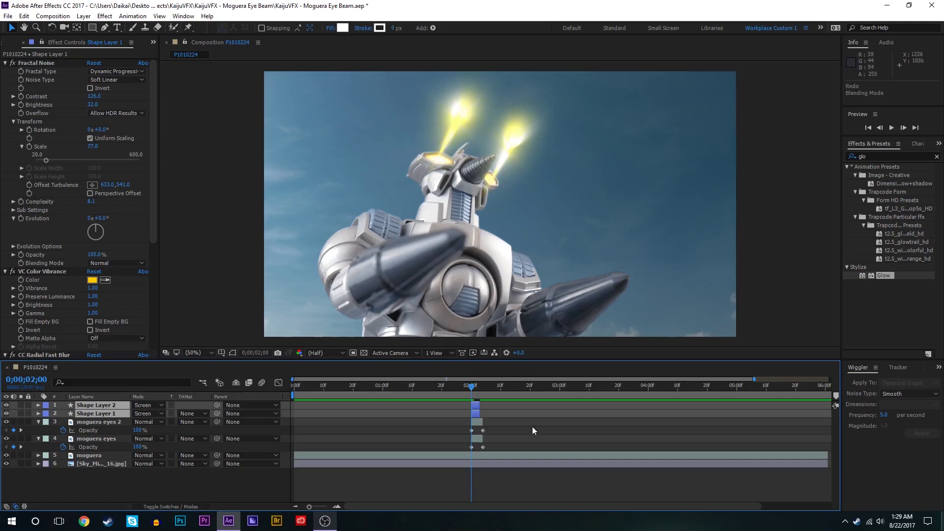
click(529, 429)
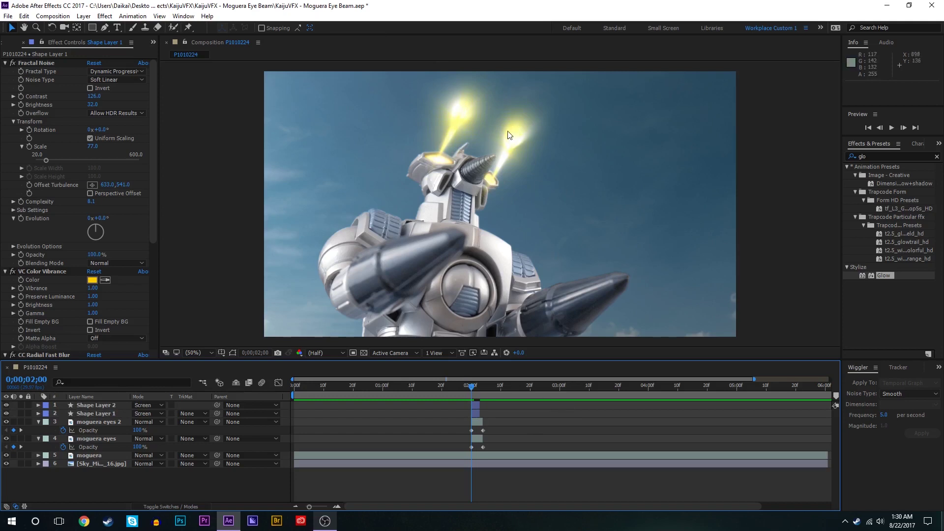
Add a black solid at the top of the stack and trim it to span 0;00;02;00 to 0;00;02;02, matching the beam layers
key(ctrl+y)
key(Return)
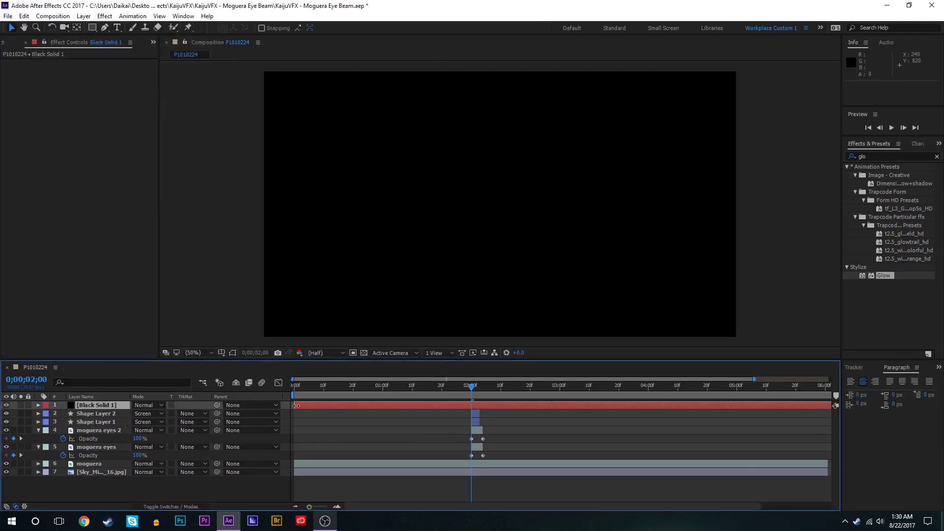
drag(297, 408, 474, 413)
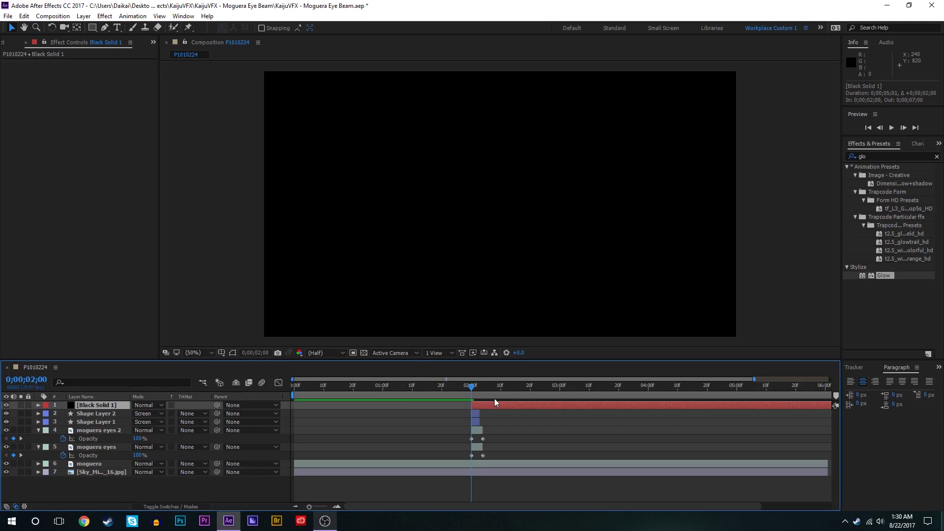
key(alt+])
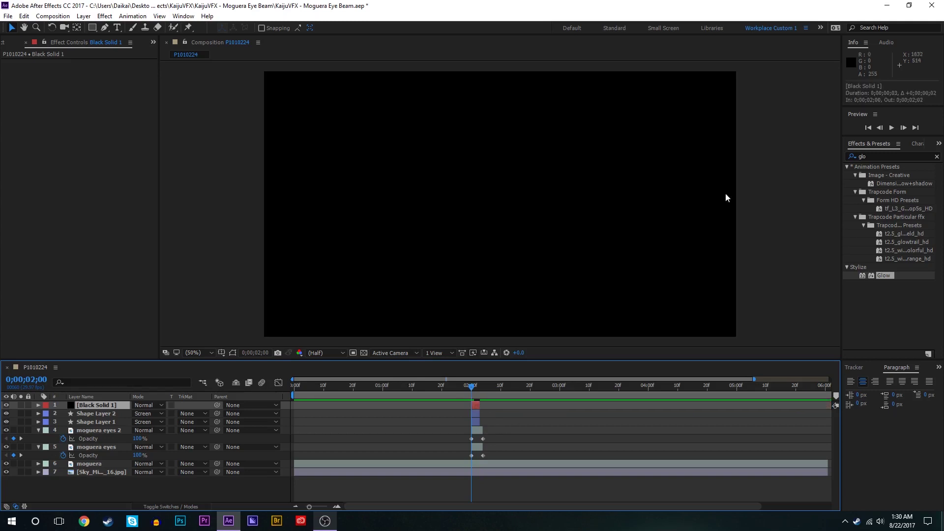
Try the Lens Flare effect on the black solid with the 35mm Prime lens type, and delete the effect
click(879, 156)
text(lens)
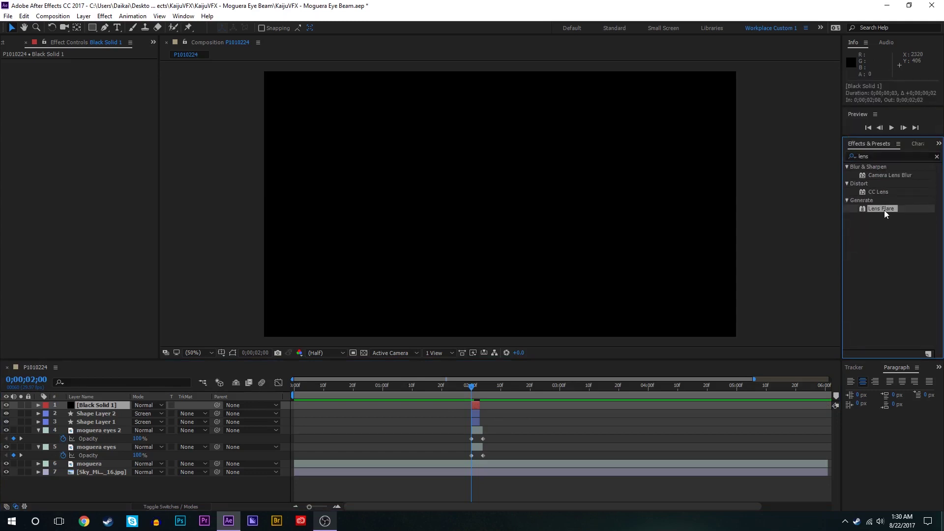
drag(882, 208, 500, 205)
click(99, 88)
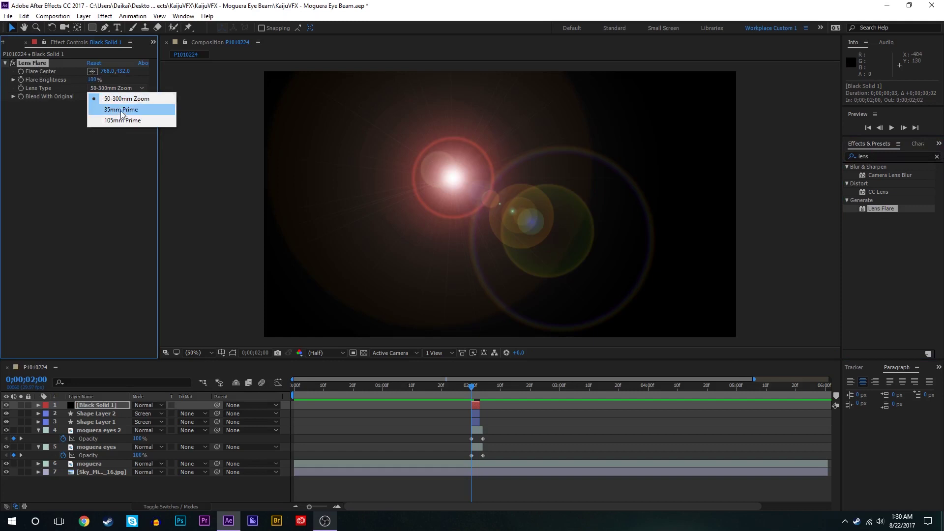
click(122, 118)
click(131, 90)
click(132, 109)
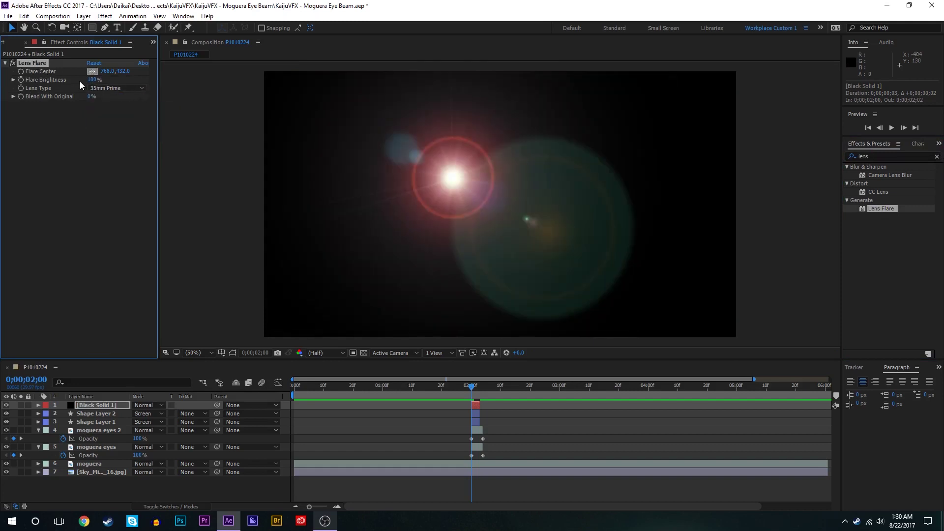
key(Delete)
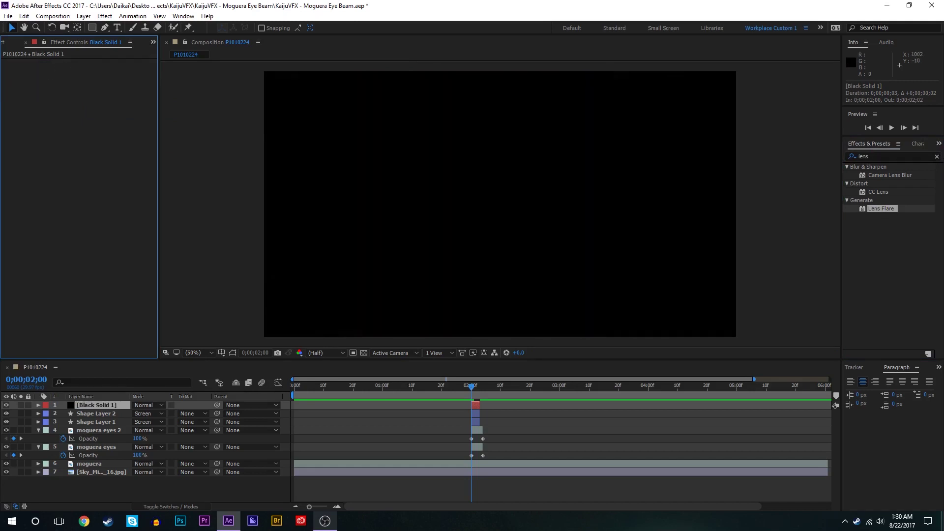
Apply Optical Flares to the black solid and place the yellow flare at 712, 352 with its center position at 1056, 668
click(906, 155)
text(ares)
double_click(890, 177)
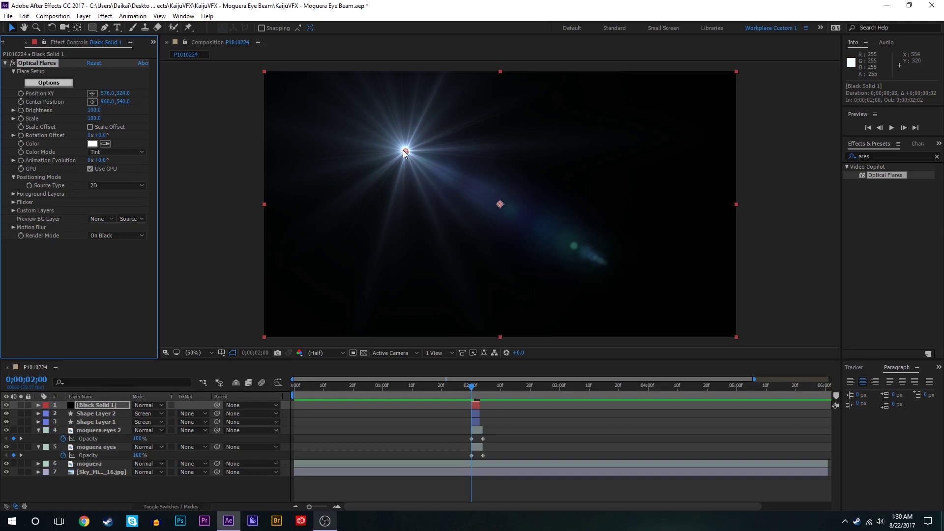
drag(404, 151, 500, 232)
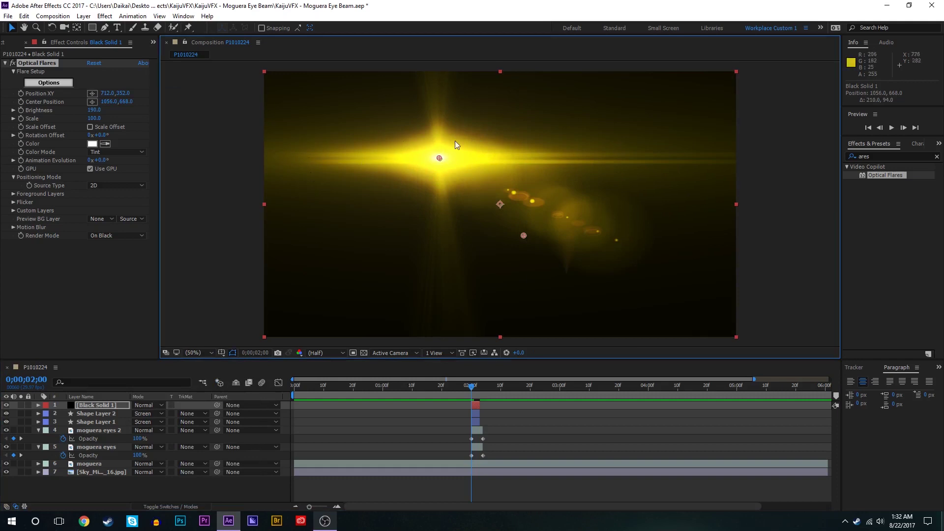
Set Black Solid 1's blending mode to Screen and hide the layer
click(147, 405)
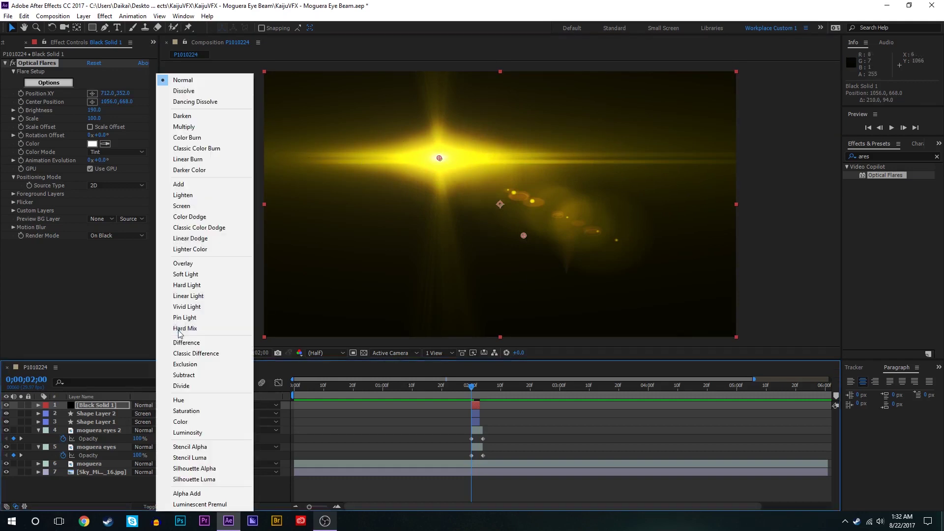
click(205, 205)
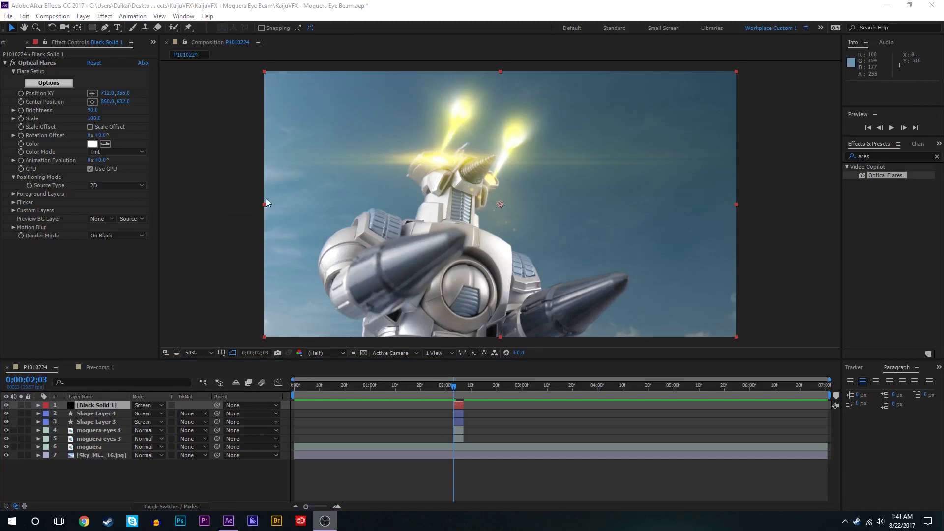
click(6, 405)
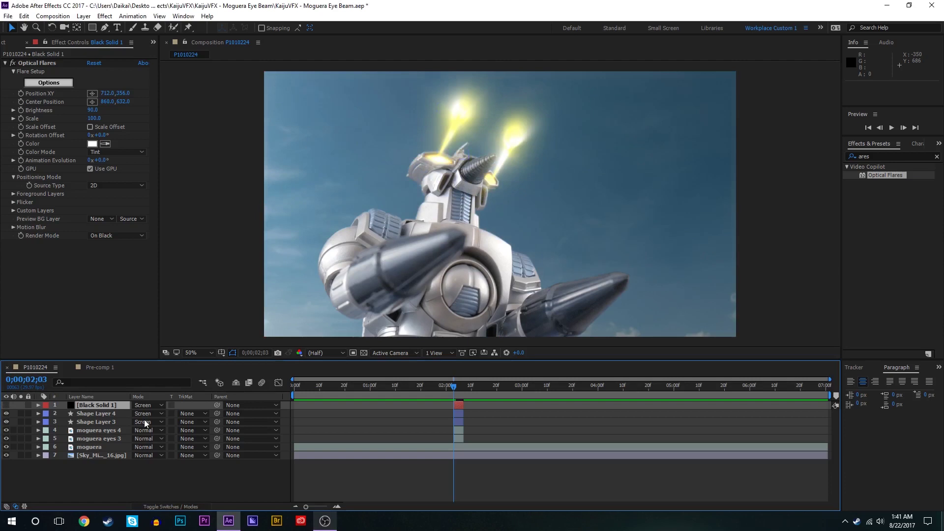
Duplicate Shape Layers 3 and 4 with moguera eyes 3 and 4, and shift the copies a few frames later to follow the originals
click(113, 414)
drag(460, 390, 456, 391)
shift+click(462, 438)
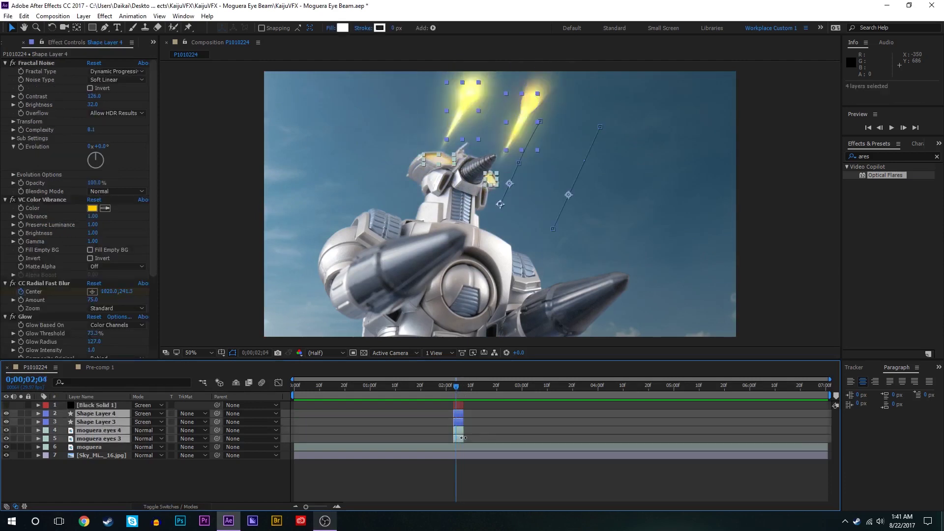
key(ctrl+d)
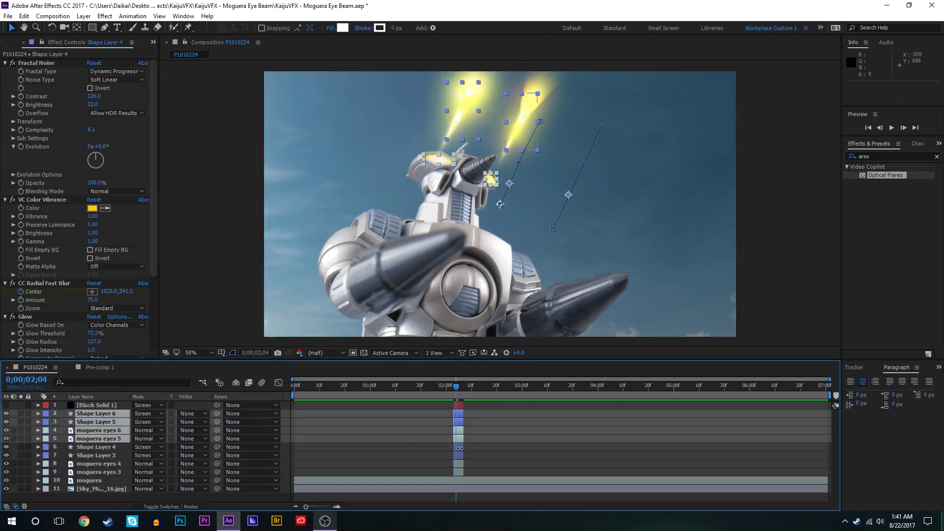
drag(461, 439, 468, 438)
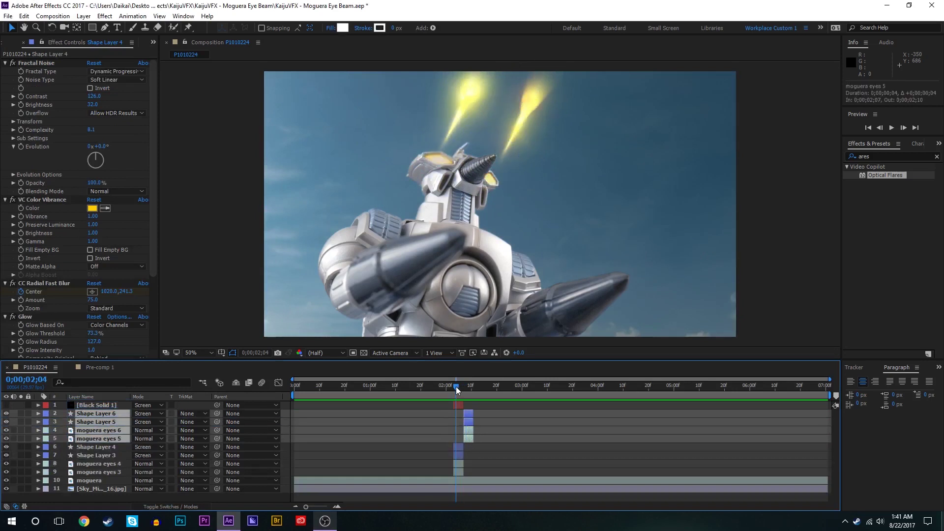
drag(456, 387, 466, 416)
mouse_move(460, 388)
mouse_down()
mouse_move(452, 392)
mouse_move(463, 392)
mouse_up()
Keep duplicating the four-layer beam and eye set, grouping each copy on top and staggering it after the previous one, for seven sets in total
key(ctrl+d)
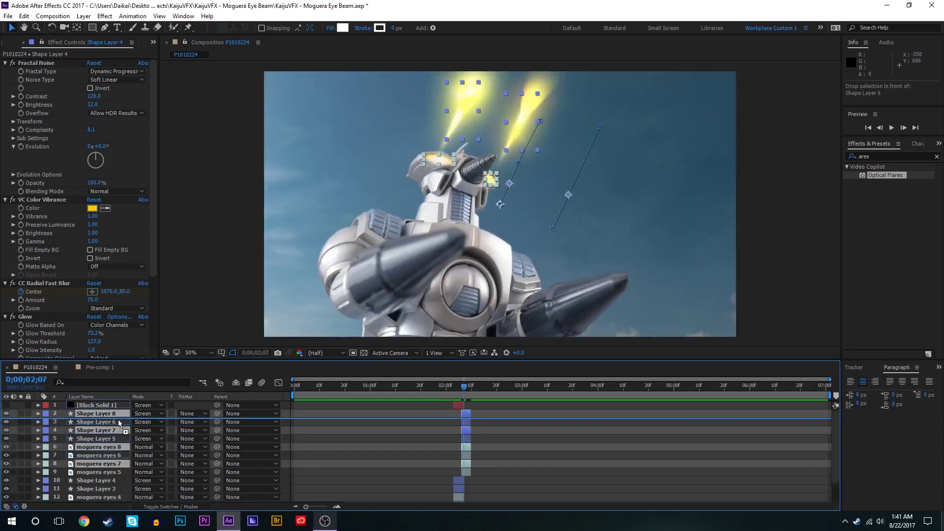
click(473, 428)
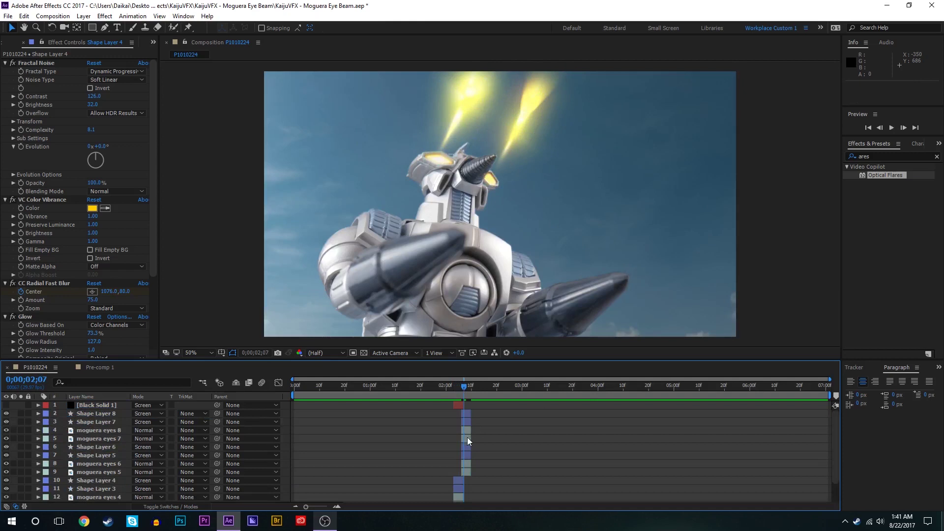
click(467, 439)
shift+click(466, 413)
drag(467, 414, 473, 426)
key(ctrl+d)
drag(472, 386, 524, 391)
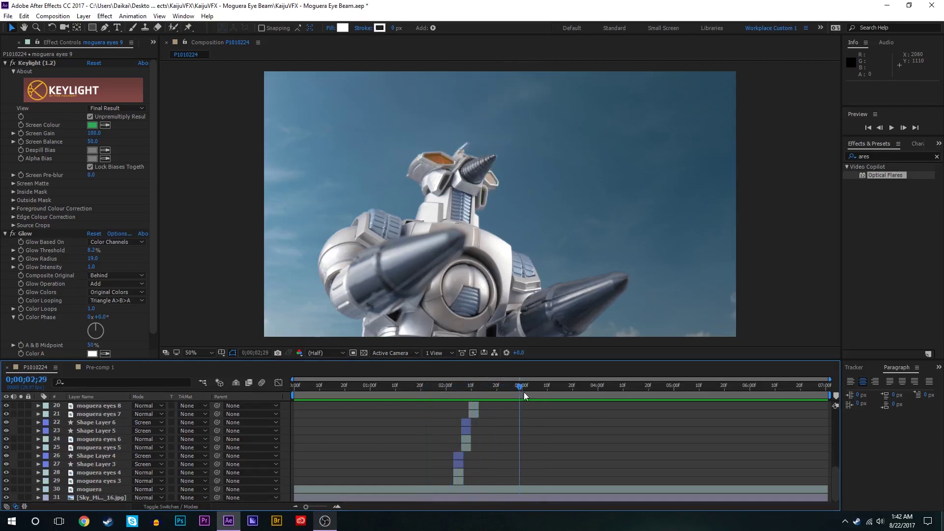
Duplicate all 28 beam and eye layers, group the copies beneath Black Solid 1, and shift them in time to follow the originals
scroll(524, 408, up, 4)
scroll(521, 408, down, 4)
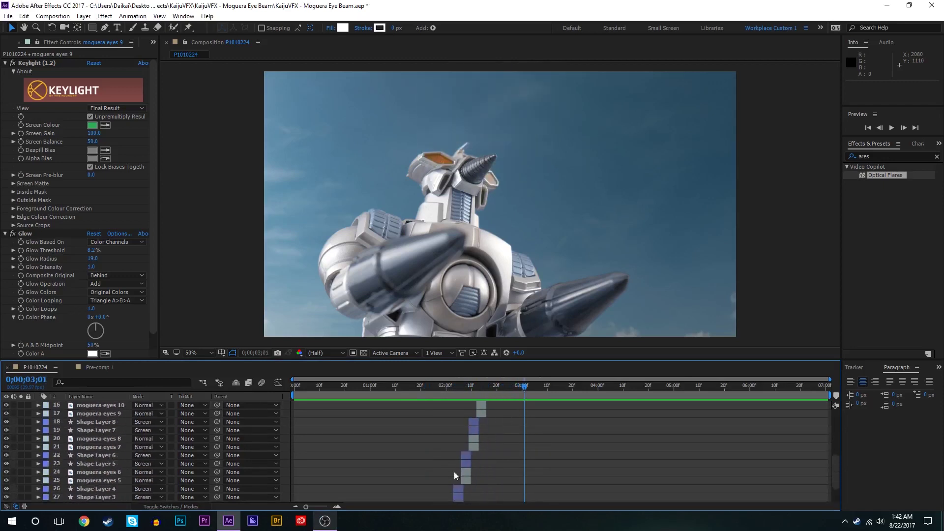
shift+click(461, 475)
shift+click(462, 479)
scroll(592, 417, up, 6)
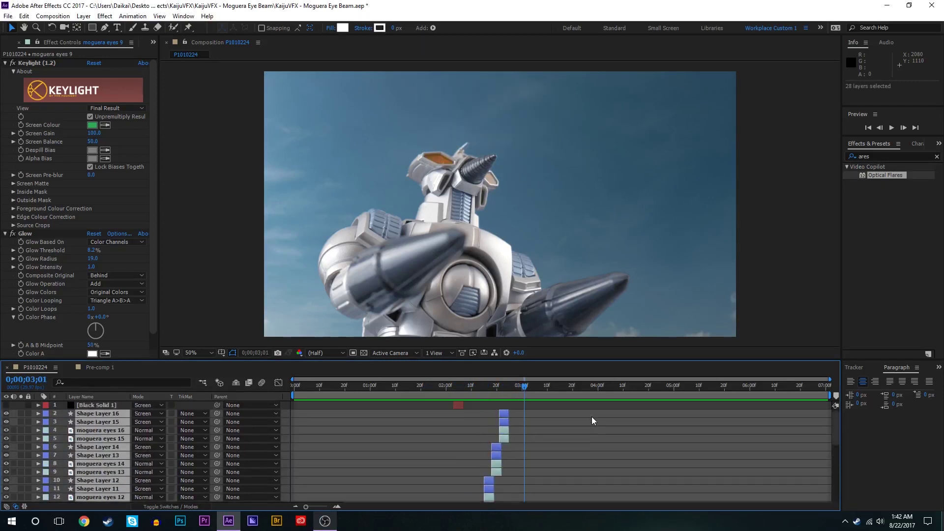
scroll(108, 427, down, 3)
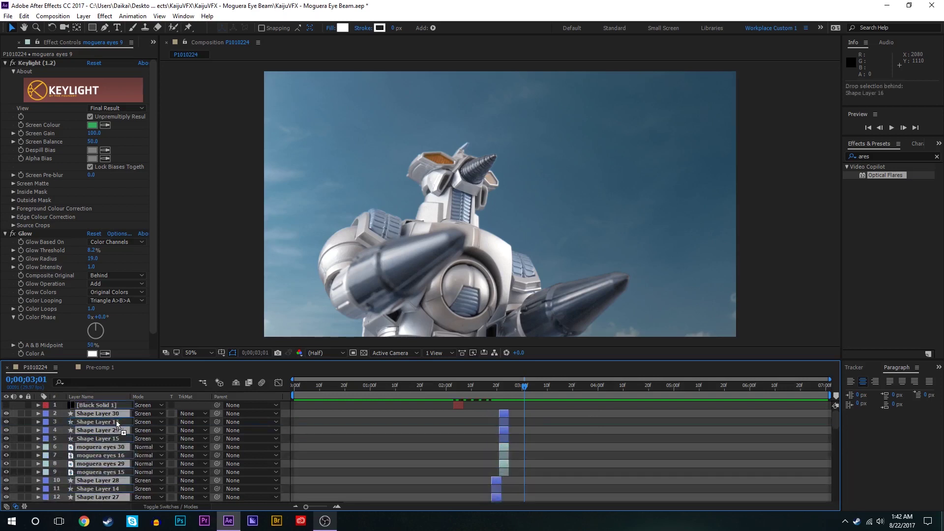
scroll(570, 437, down, 2)
scroll(492, 433, down, 4)
drag(461, 416, 515, 417)
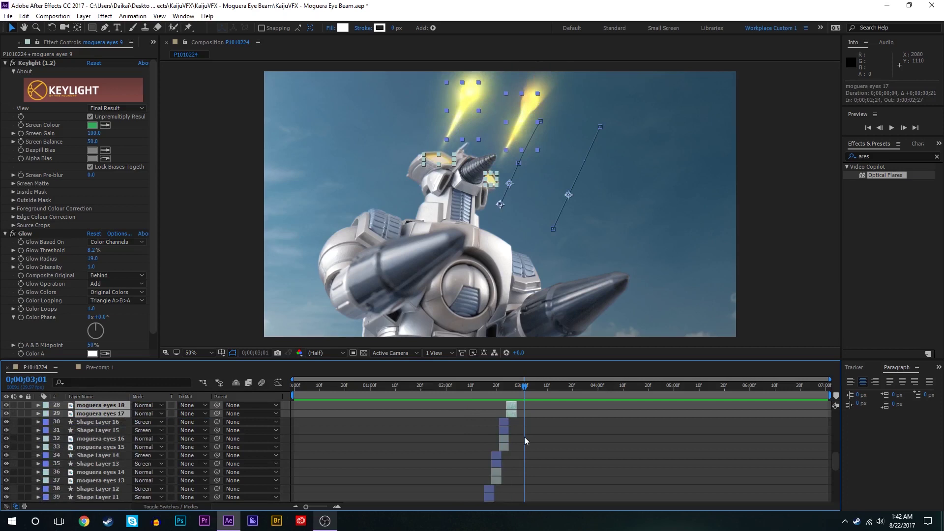
click(524, 436)
scroll(511, 423, up, 9)
Set Black Solid 1 to run from 0;00;02;03 to the end of the last beam set at 0;00;03;15 and show it
click(454, 394)
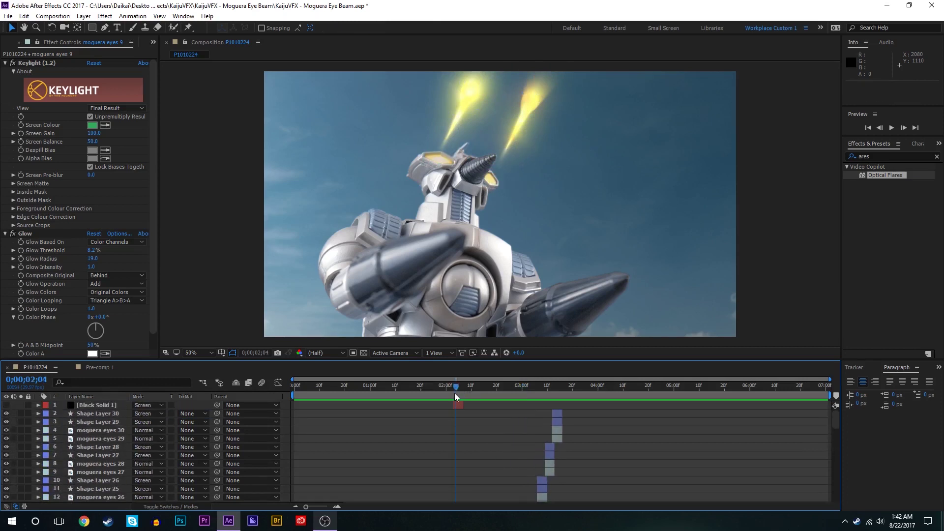
drag(503, 405, 563, 406)
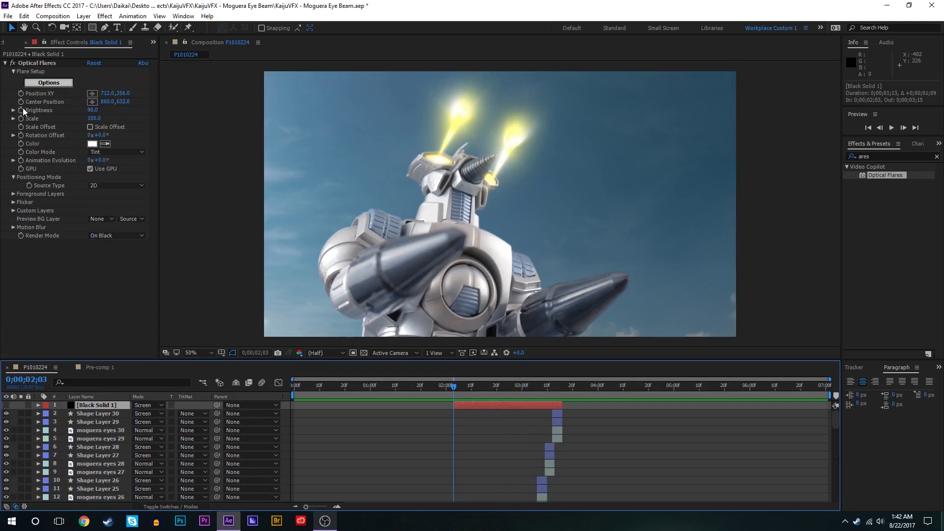
click(6, 405)
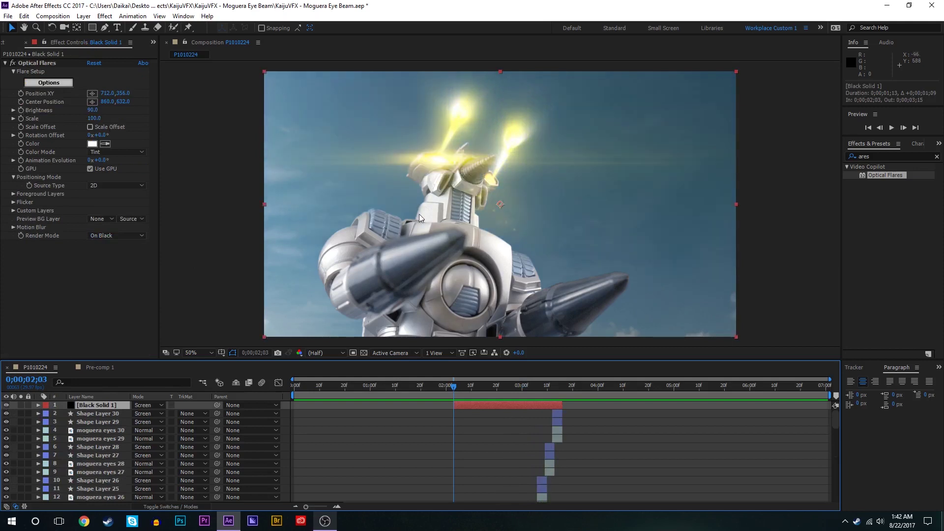
Set the flare's Flicker speed to 77 and amount to 63, and preview Black Solid 1 on its own
click(13, 202)
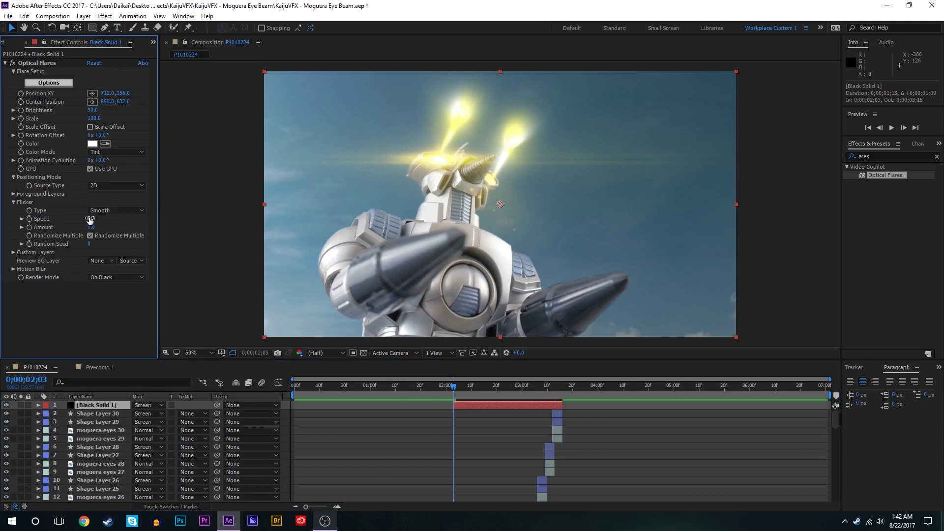
drag(90, 219, 126, 224)
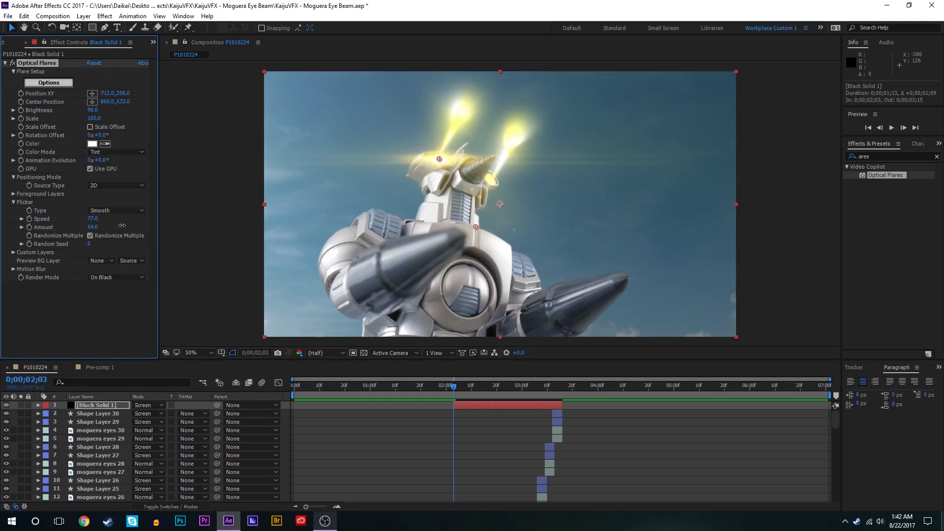
click(20, 405)
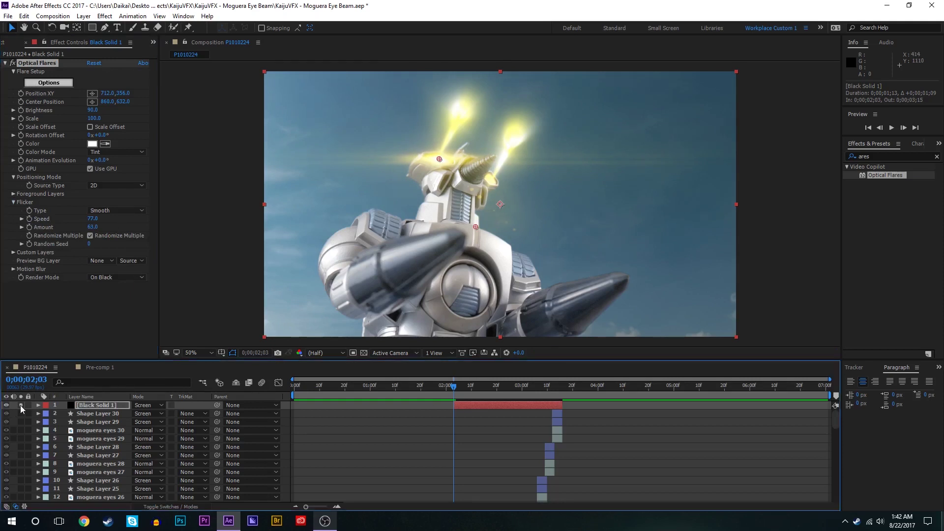
click(447, 392)
key(space)
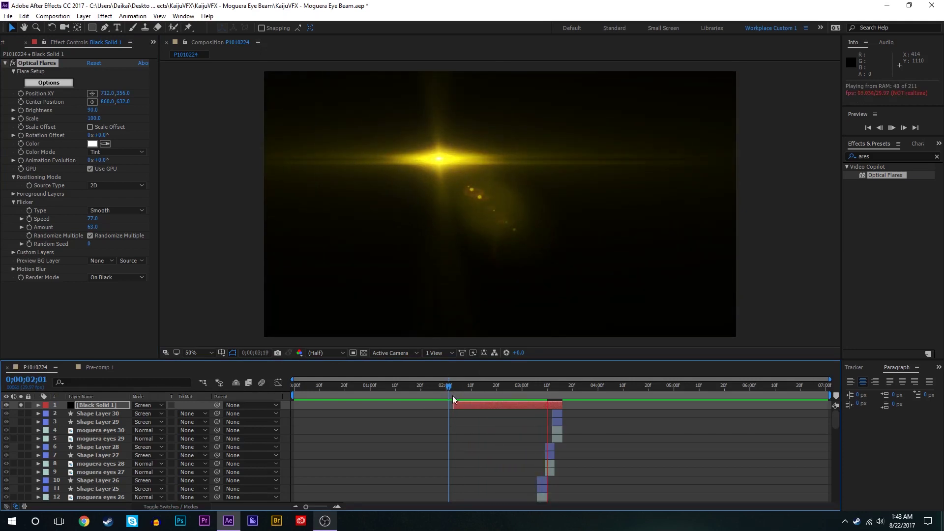
click(451, 393)
key(space)
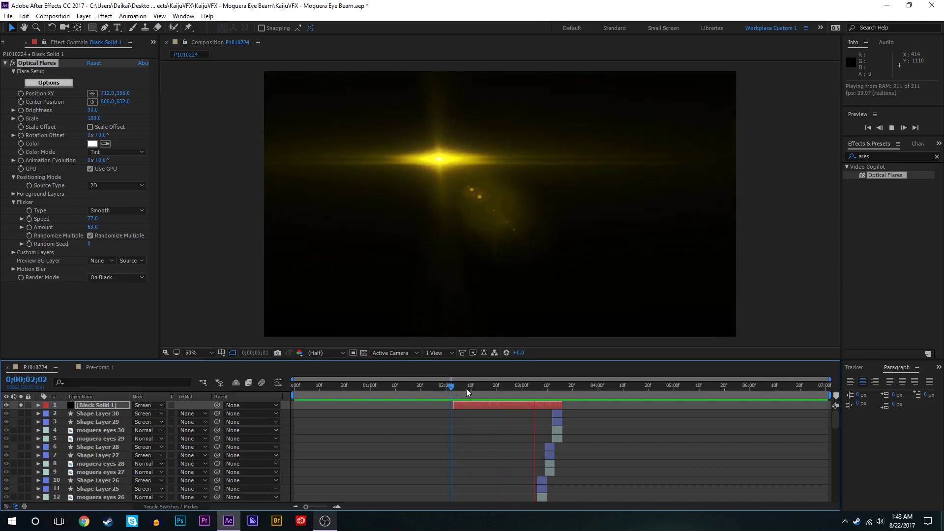
Set the flare's Flicker speed and amount to 100, turn off the layer's solo, and scrub through the composite
click(469, 389)
drag(93, 219, 533, 436)
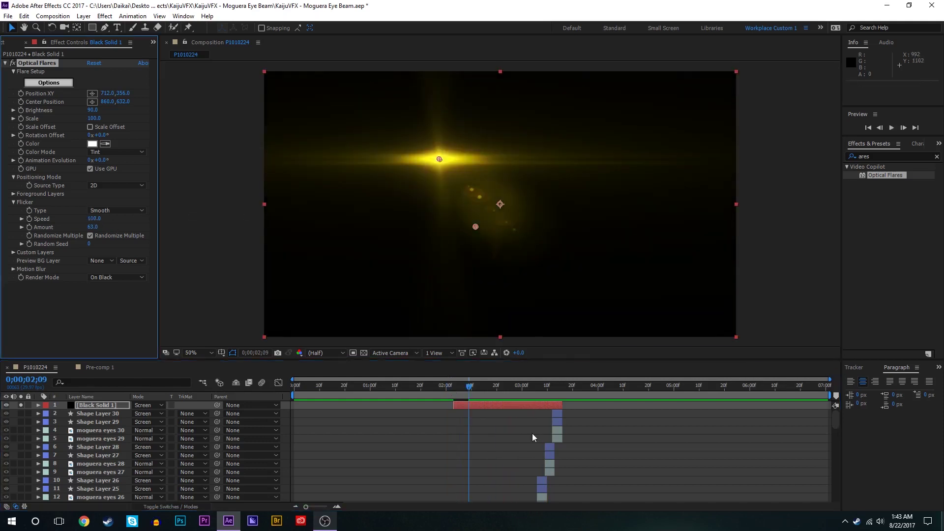
drag(93, 227, 105, 227)
click(20, 414)
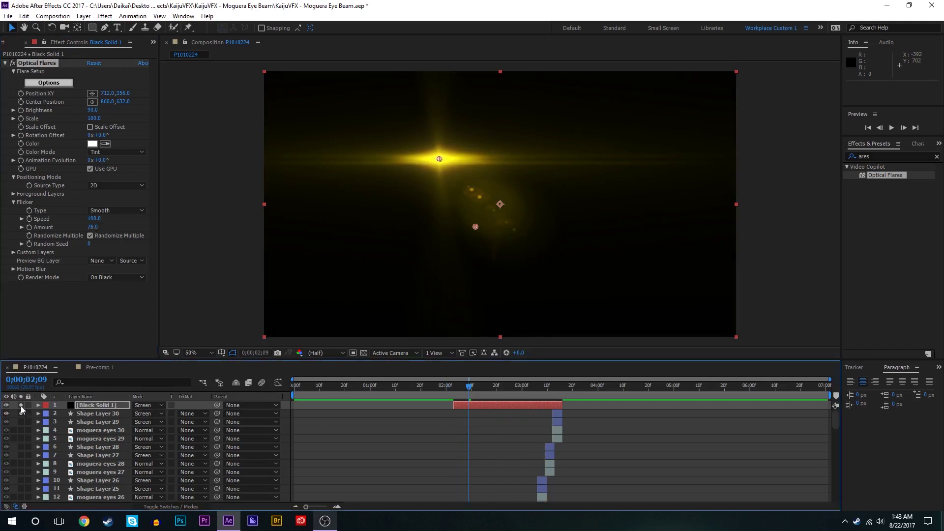
click(20, 413)
drag(469, 387, 446, 390)
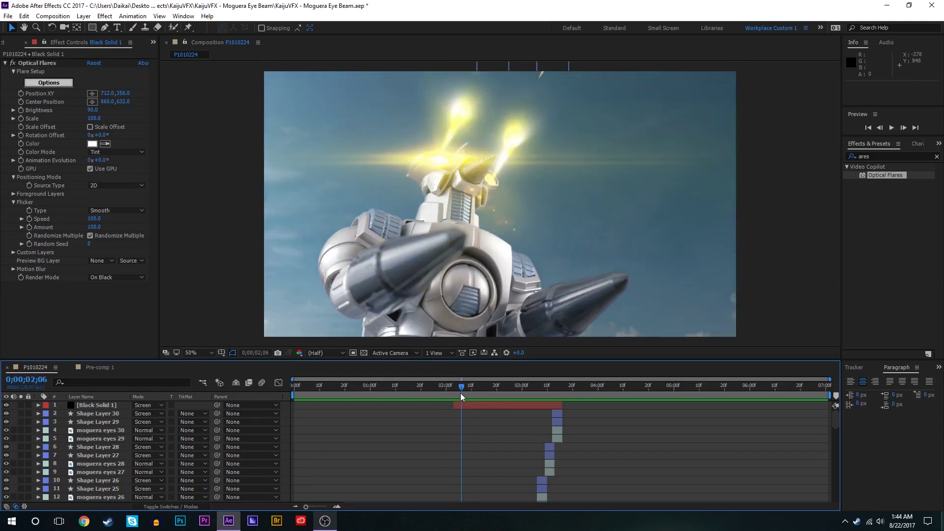
drag(461, 394, 460, 393)
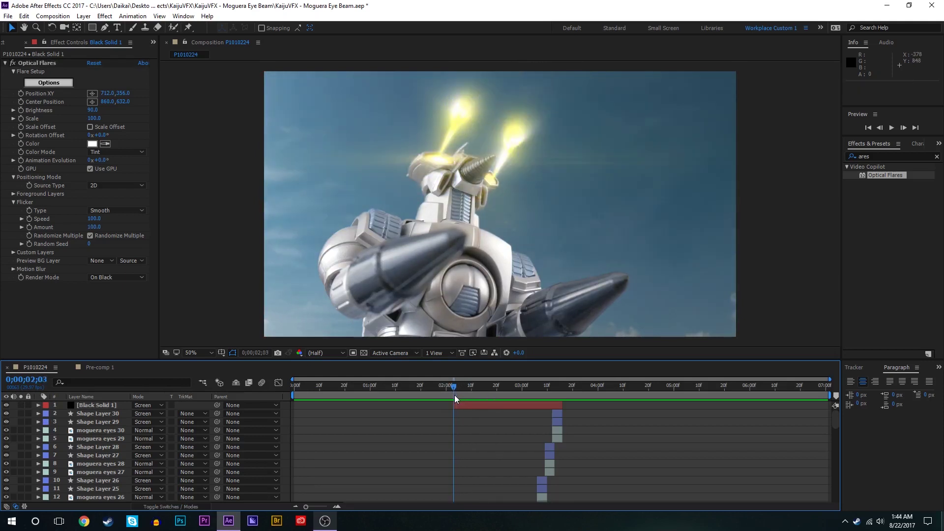
drag(455, 394, 479, 390)
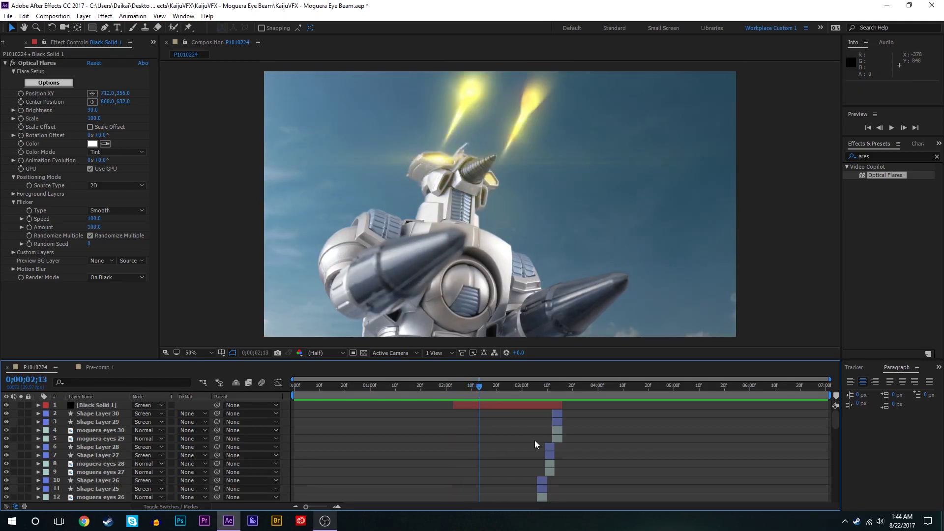
Duplicate Black Solid 1 and place the copy's flare on the other eye at 922, 438 with its center position at 1052, 632
click(537, 405)
key(i)
key(ctrl+d)
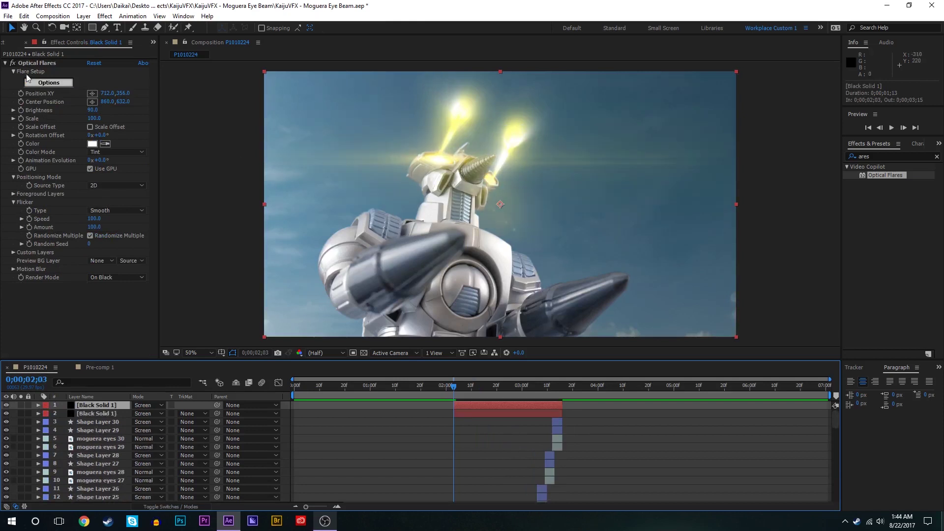
click(37, 64)
drag(438, 160, 491, 178)
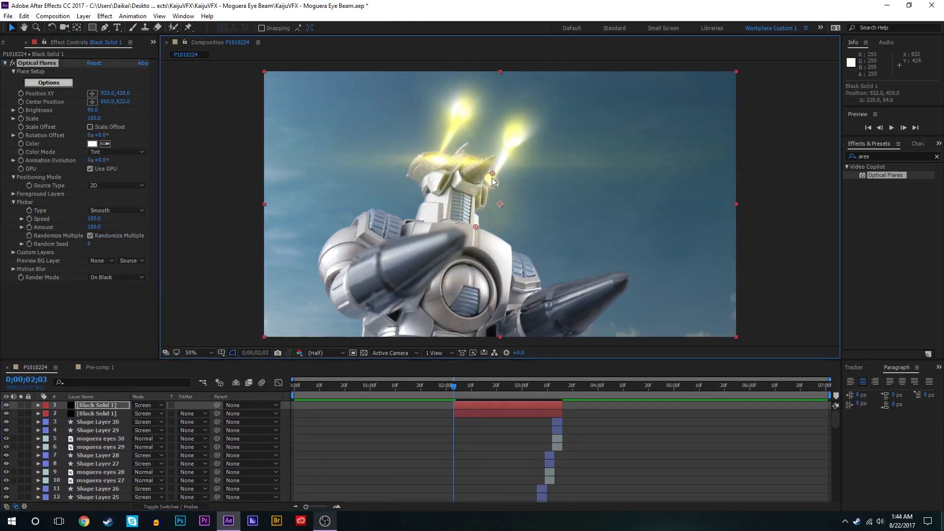
drag(476, 226, 523, 225)
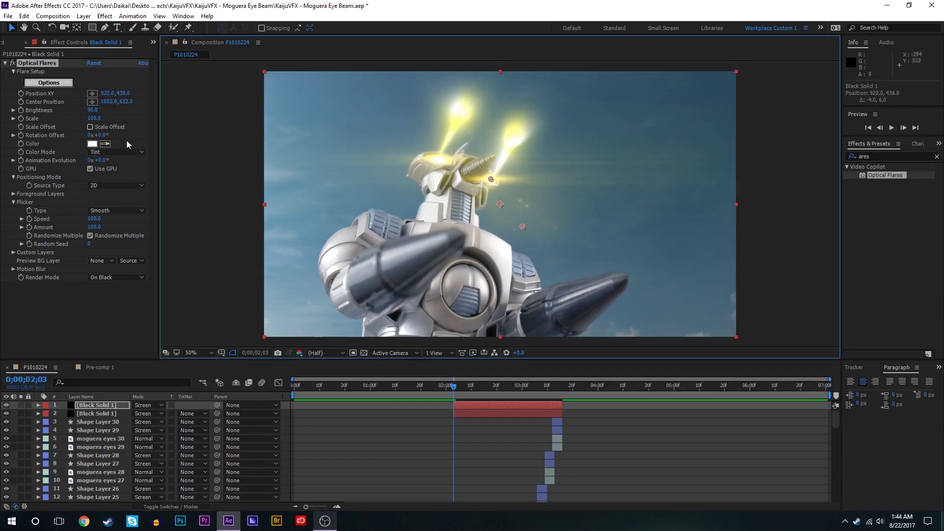
Set the duplicated flare's Rotation Offset to 90° and scrub through the shot to check both flares
key(period)
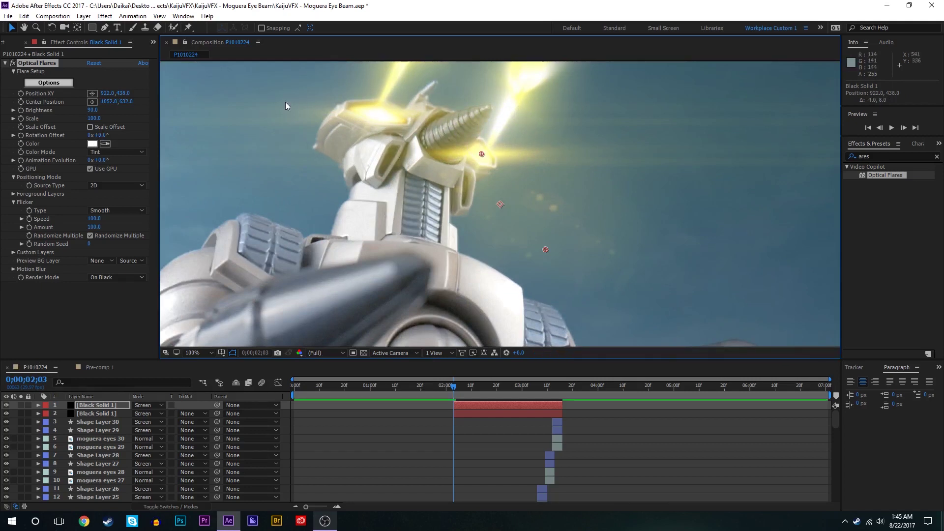
key(comma)
key(comma)
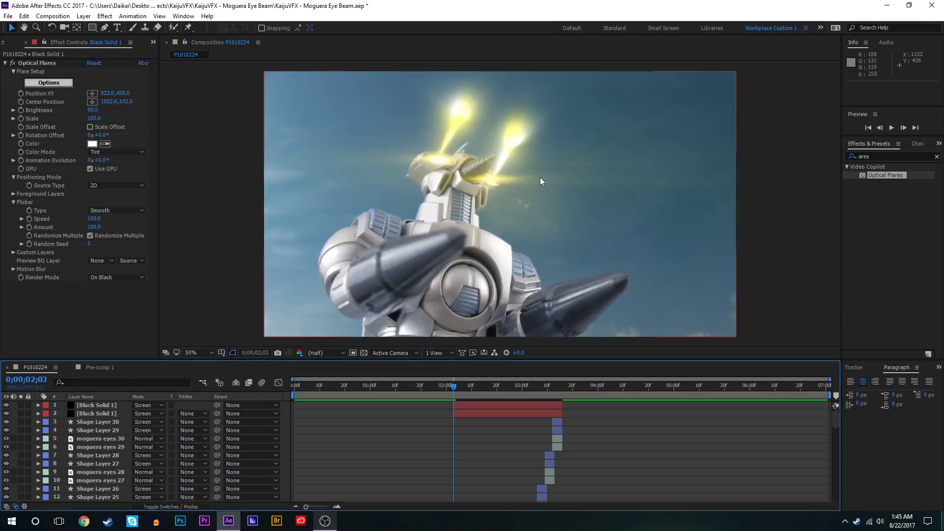
key(period)
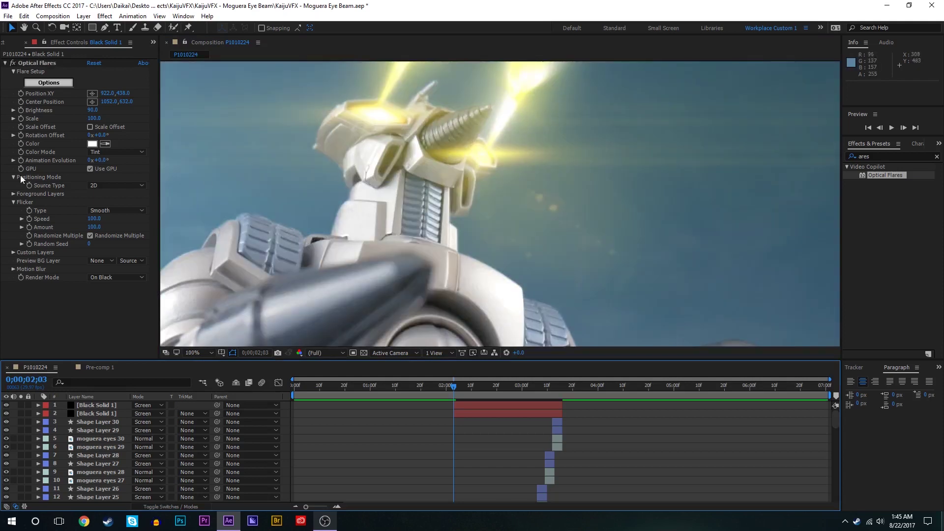
drag(99, 136, 135, 131)
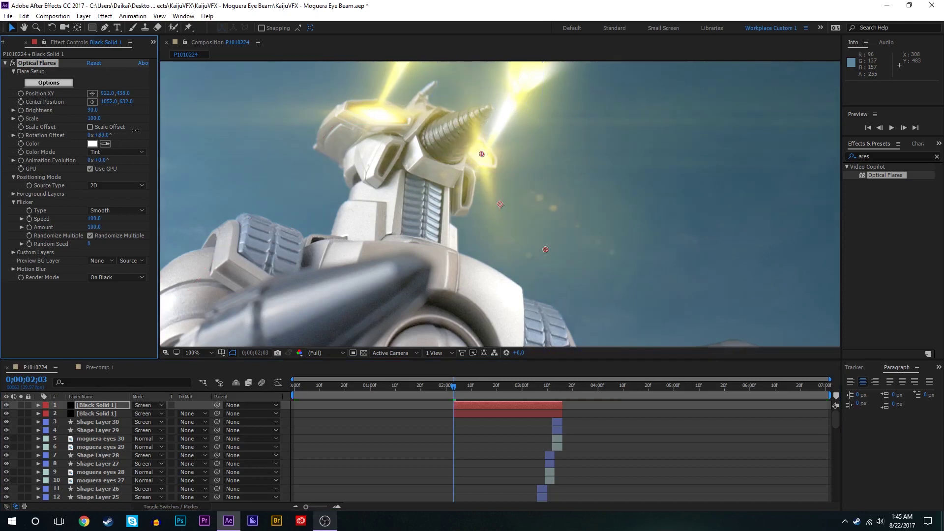
click(212, 352)
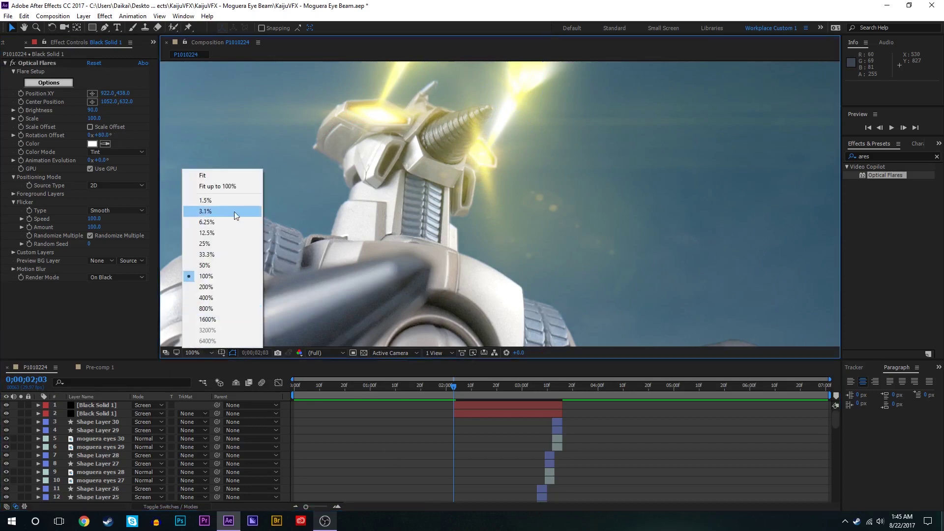
click(237, 187)
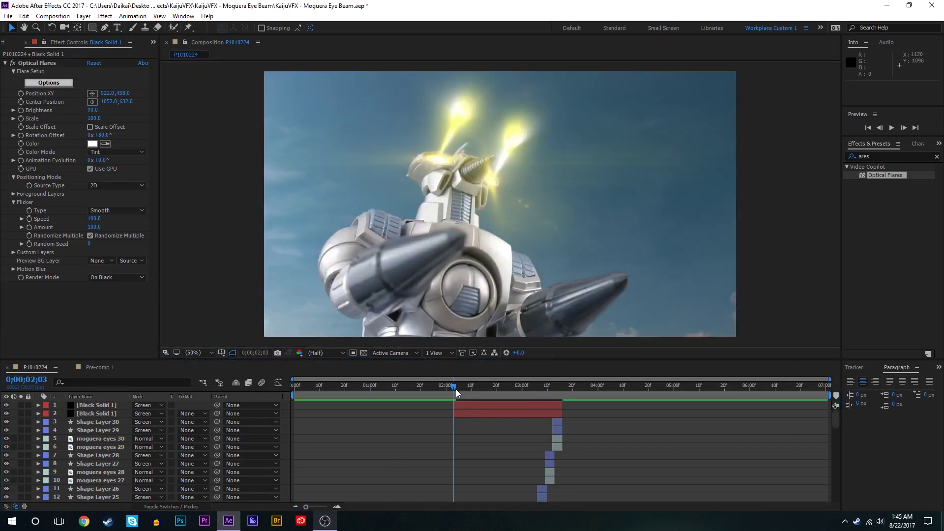
drag(456, 389, 512, 384)
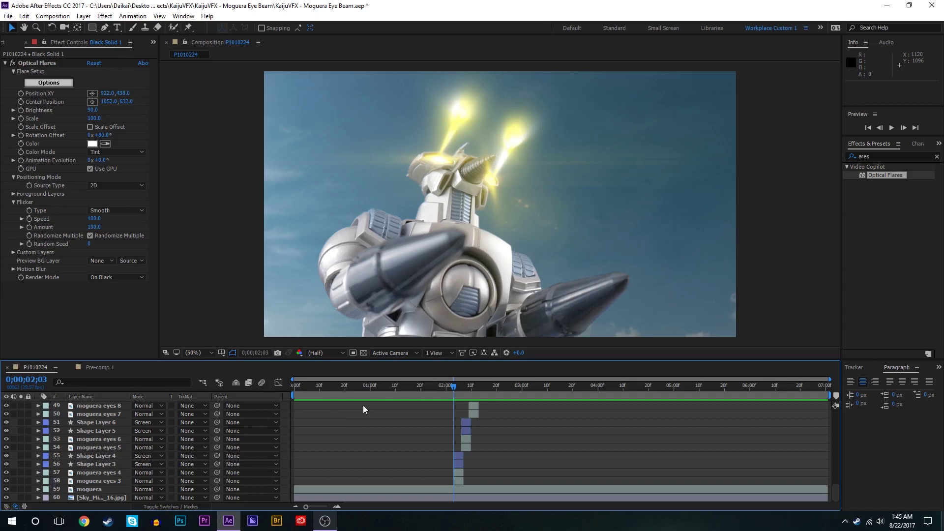
Duplicate the moguera layer directly above the original
click(376, 489)
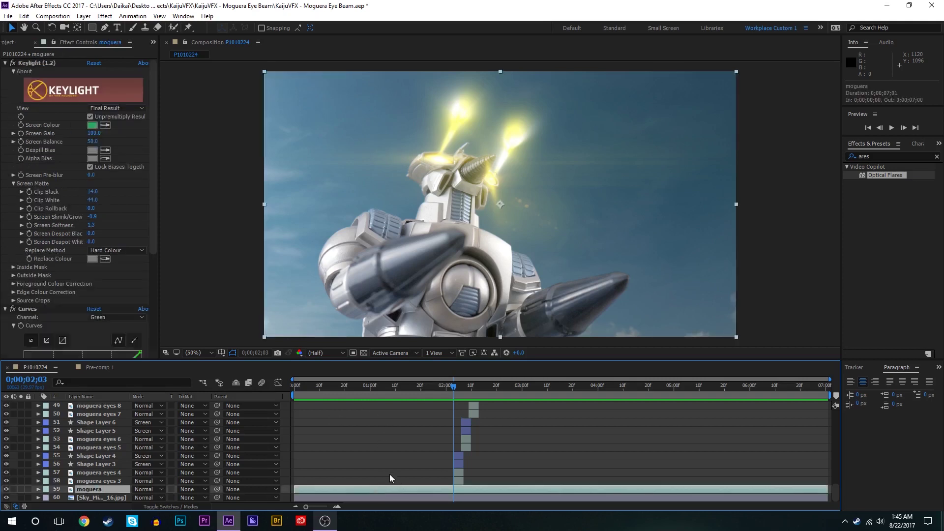
key(ctrl+d)
scroll(464, 475, down, 1)
Pre-compose all beam and eye layers, from moguera eyes 3 up to Shape Layer 30, into Pre-comp 2
click(461, 473)
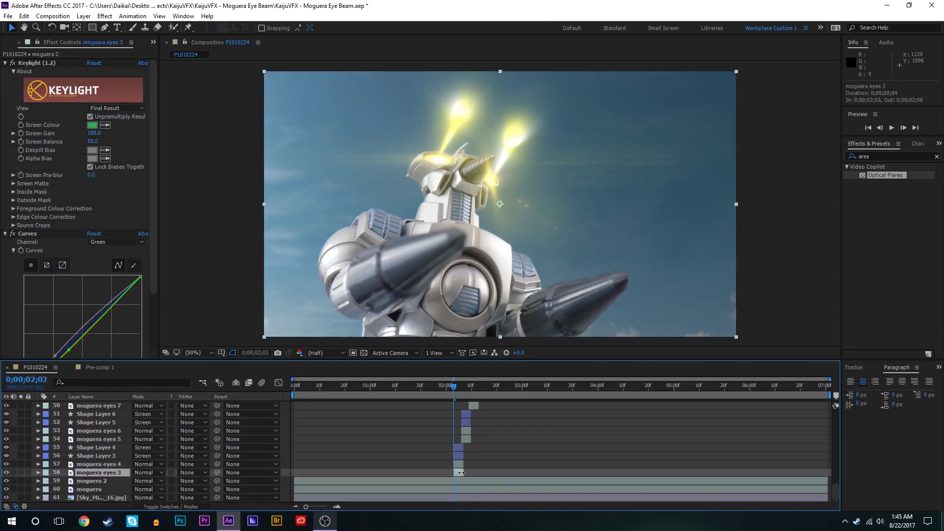
scroll(461, 472, up, 5)
scroll(461, 473, up, 10)
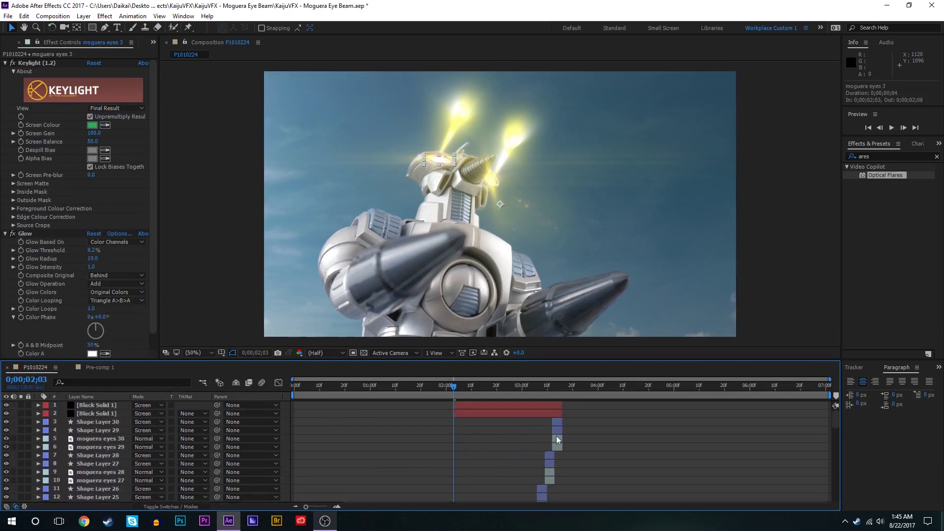
key(ctrl+a)
right_click(551, 422)
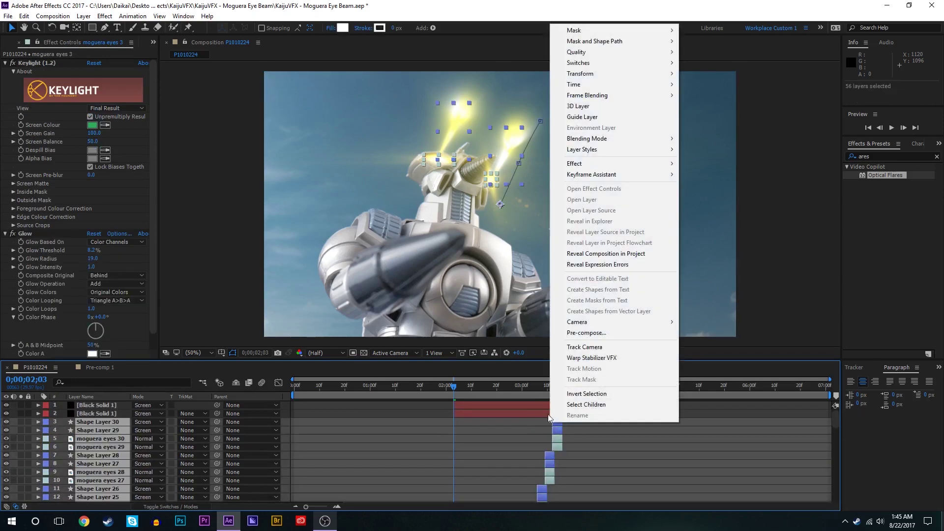
click(585, 333)
click(138, 134)
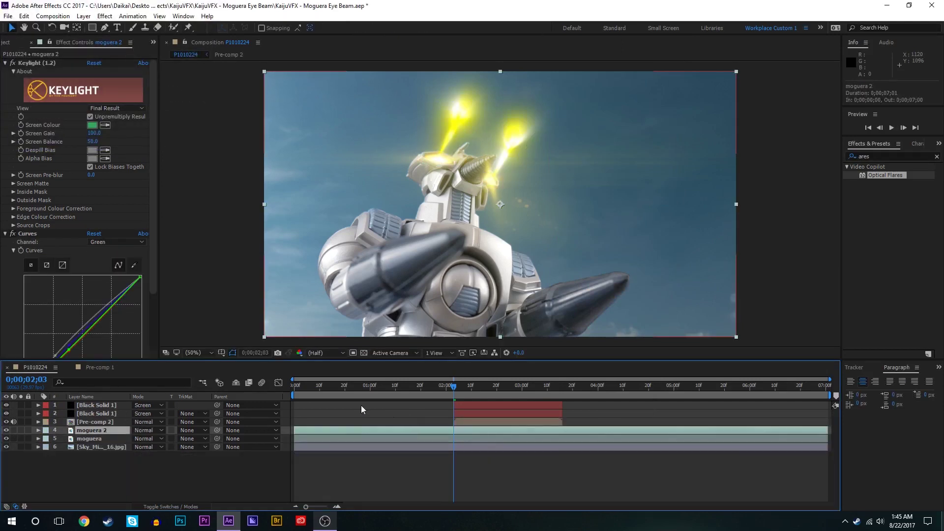
Draw a closed Pen tool mask around the robot's head, neck and upper chest on the moguera 2 layer
key(g)
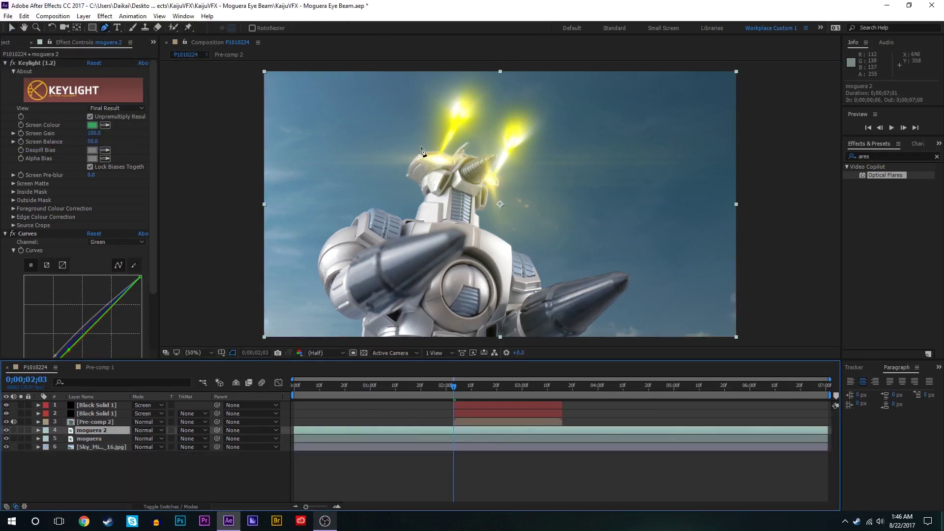
click(418, 147)
click(415, 161)
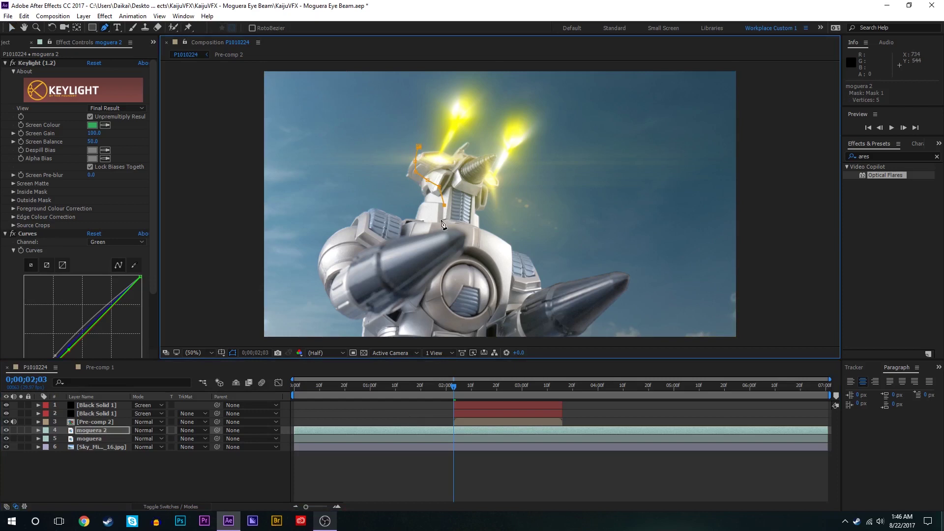
click(403, 223)
click(410, 240)
click(456, 256)
click(493, 256)
click(507, 248)
drag(502, 167, 553, 128)
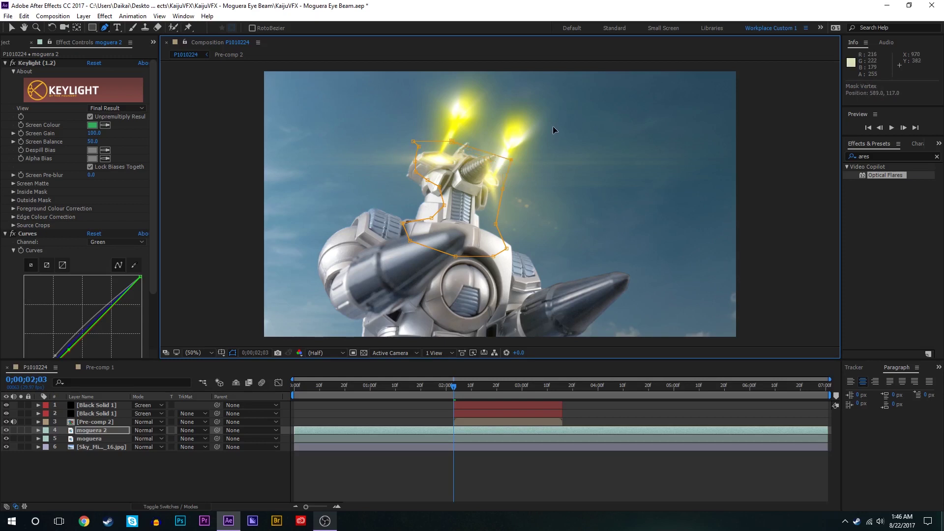
Extend the moguera 2 layer's mask above the robot's head so it also encloses both eye beams
drag(447, 111, 445, 100)
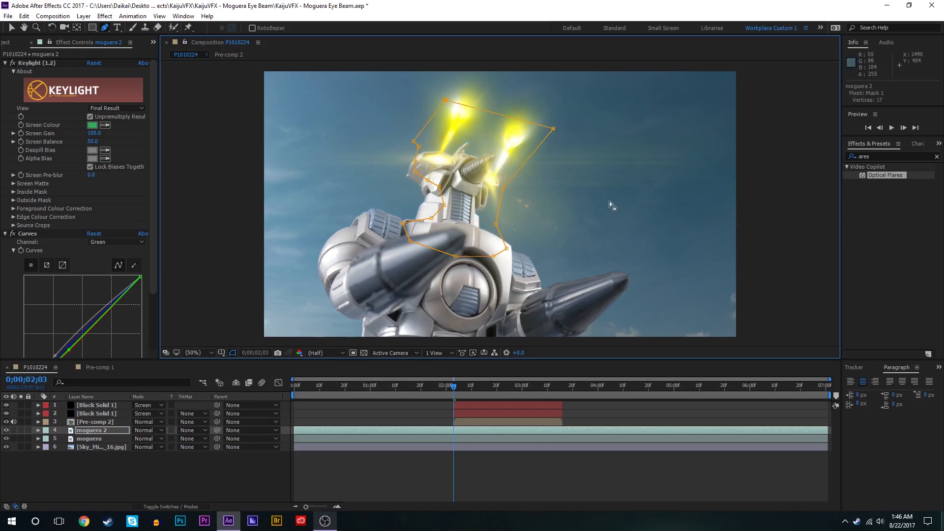
key(v)
Raise the Green, Red and RGB curves on moguera 2 to brighten the masked area with a warm yellow cast
scroll(119, 243, down, 3)
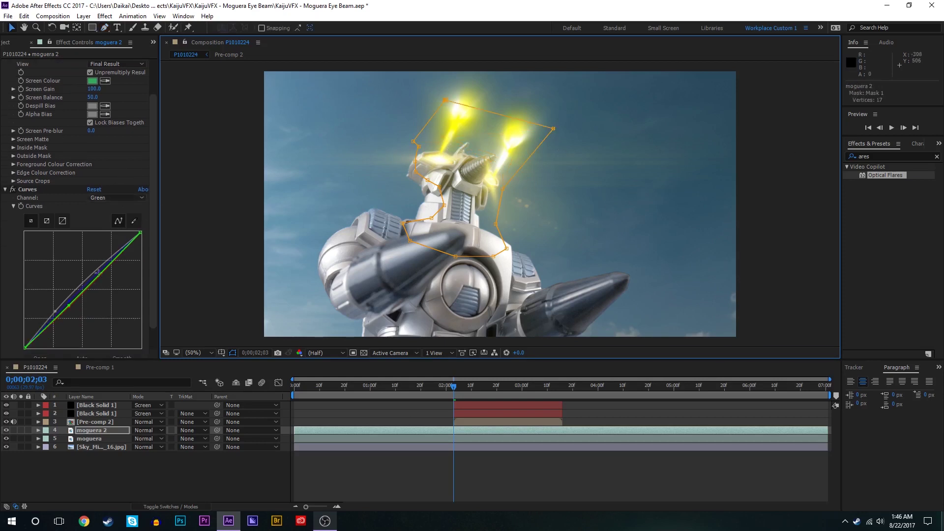
click(70, 307)
drag(69, 307, 60, 301)
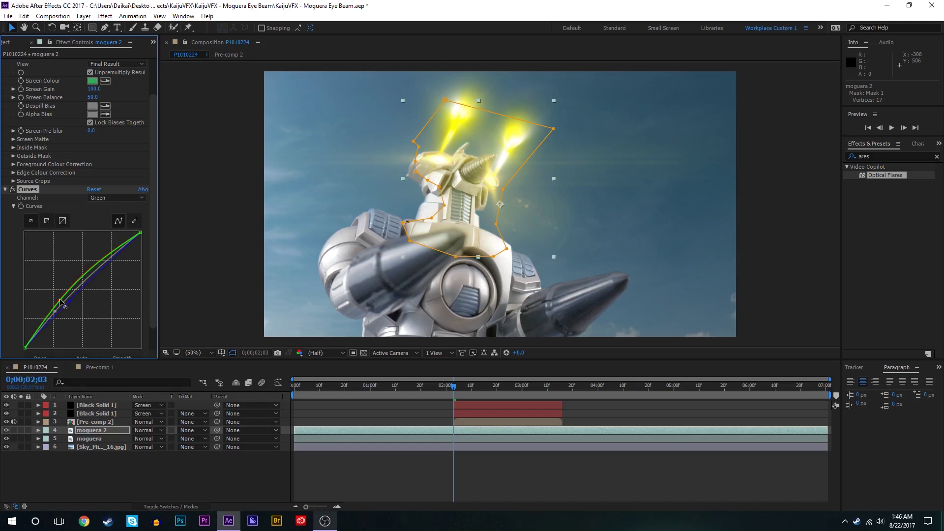
drag(60, 300, 58, 300)
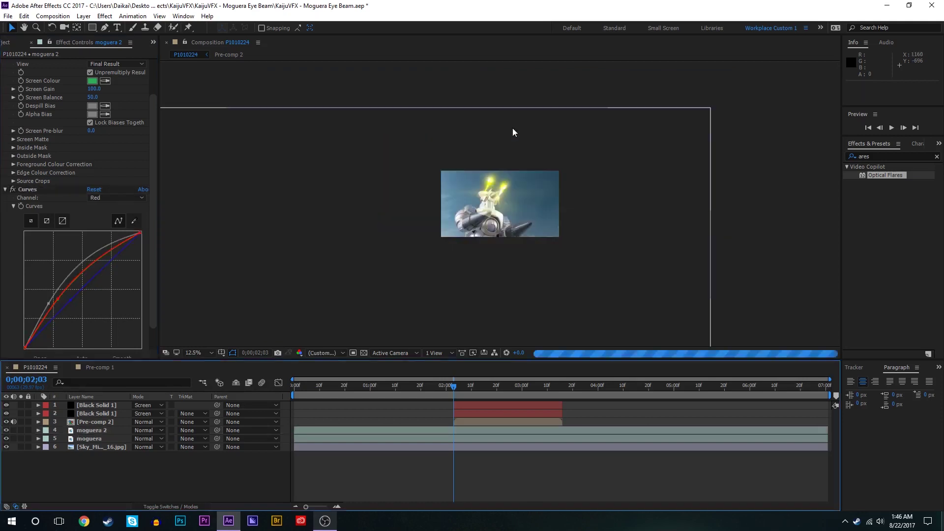
scroll(513, 129, up, 3)
Set the moguera 2 layer's Mask Feather to 183 pixels
click(478, 430)
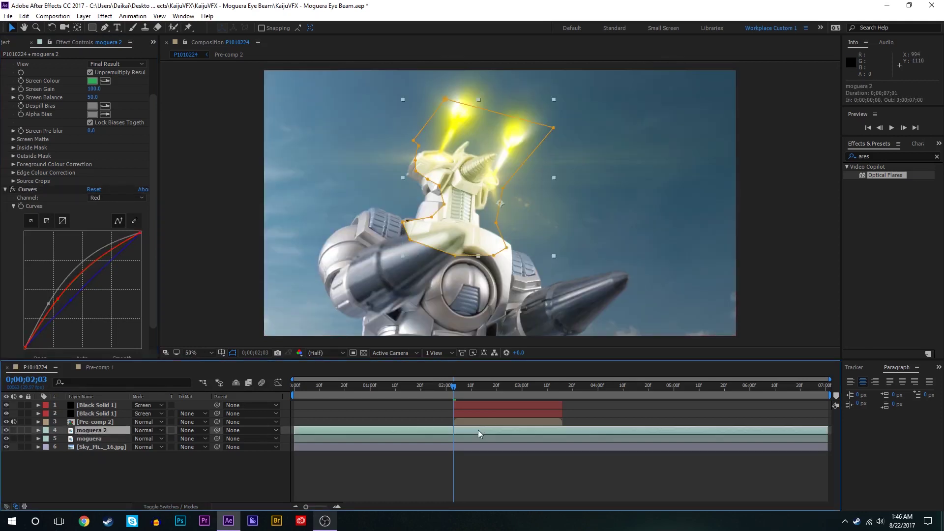
key(f)
drag(144, 450, 234, 450)
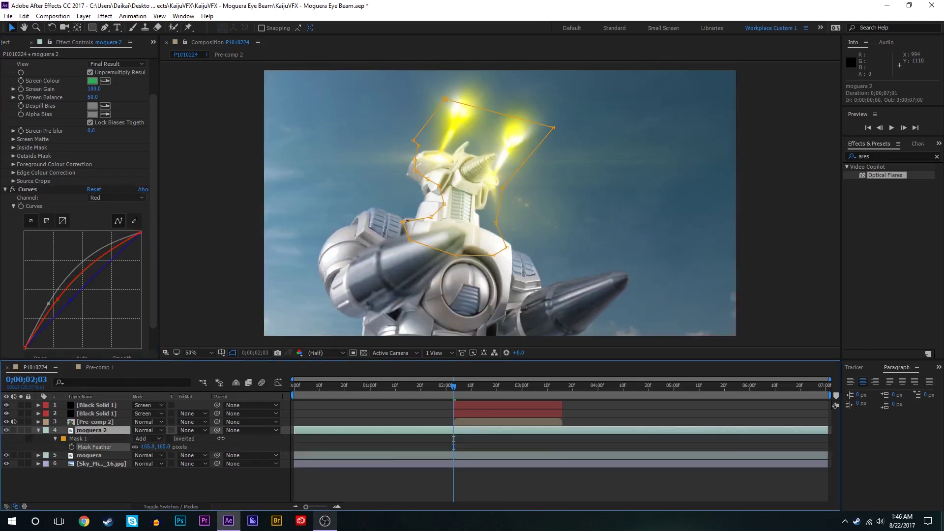
click(394, 418)
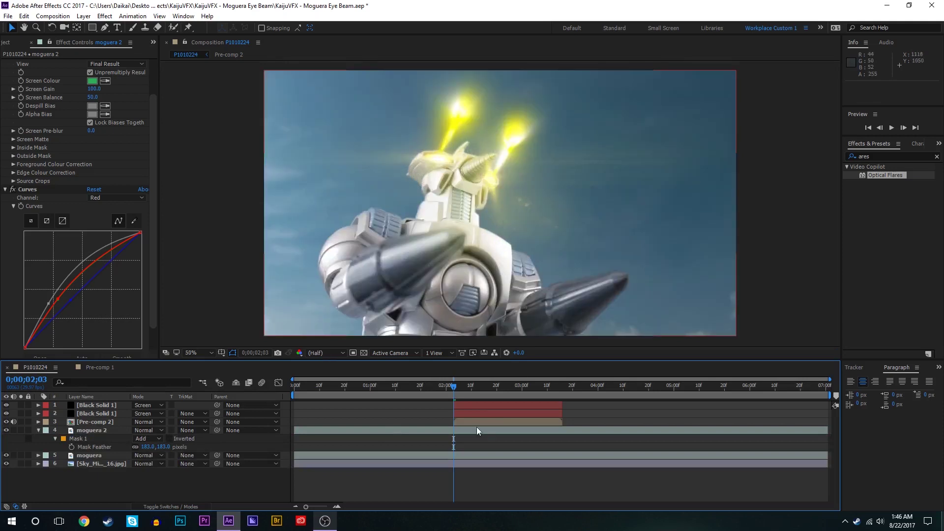
Trim moguera 2 to run from 0;00;02;03 to 0;00;03;15 and add 100% Opacity keyframes at both ends
click(473, 431)
drag(298, 435, 453, 432)
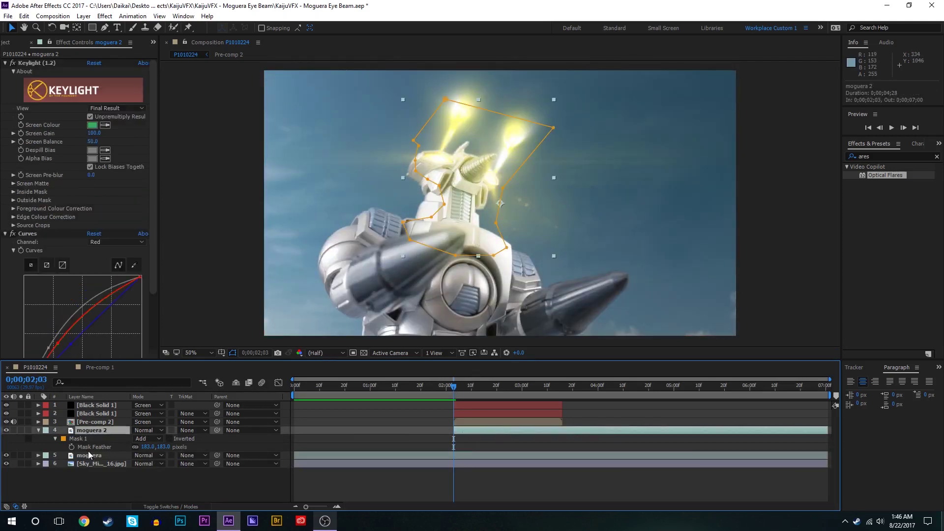
key(t)
click(63, 438)
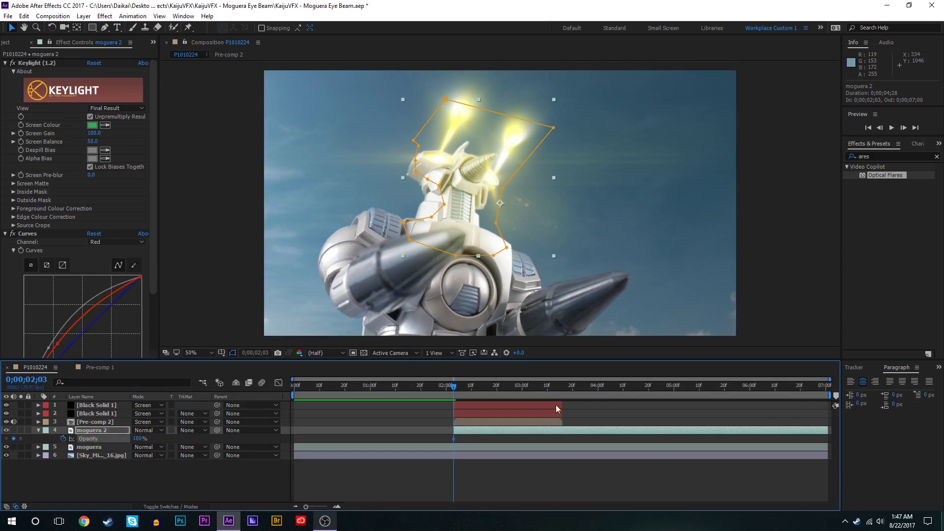
click(559, 388)
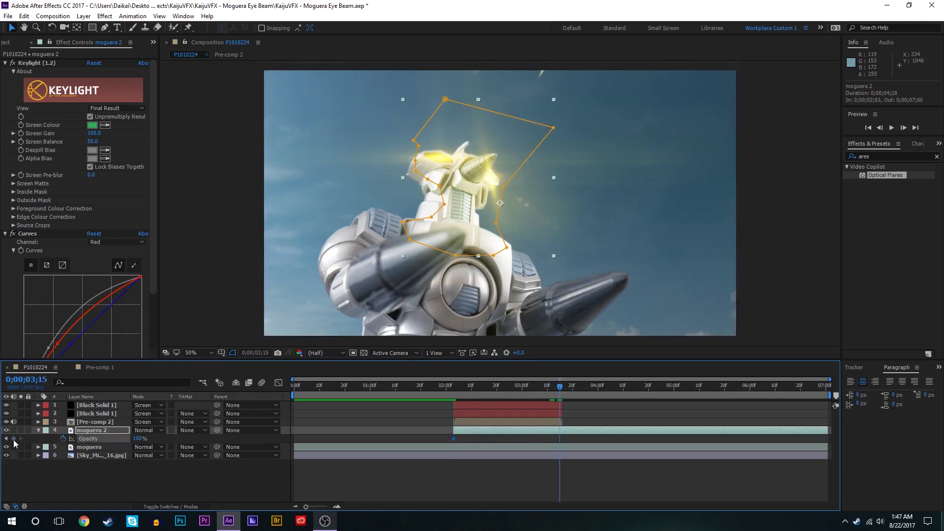
drag(824, 434, 448, 437)
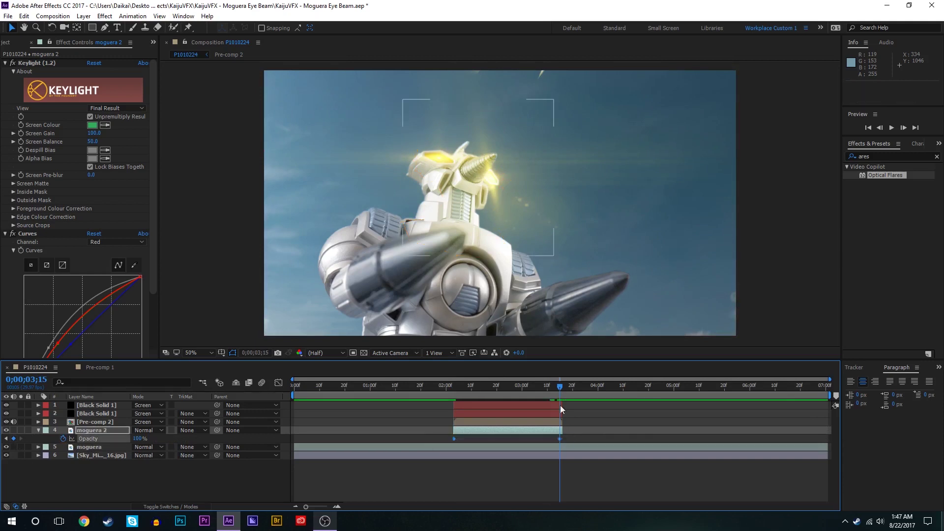
Apply the Wiggler to moguera 2's Opacity keyframes with Frequency 23 per second and Magnitude 45
click(854, 368)
click(854, 370)
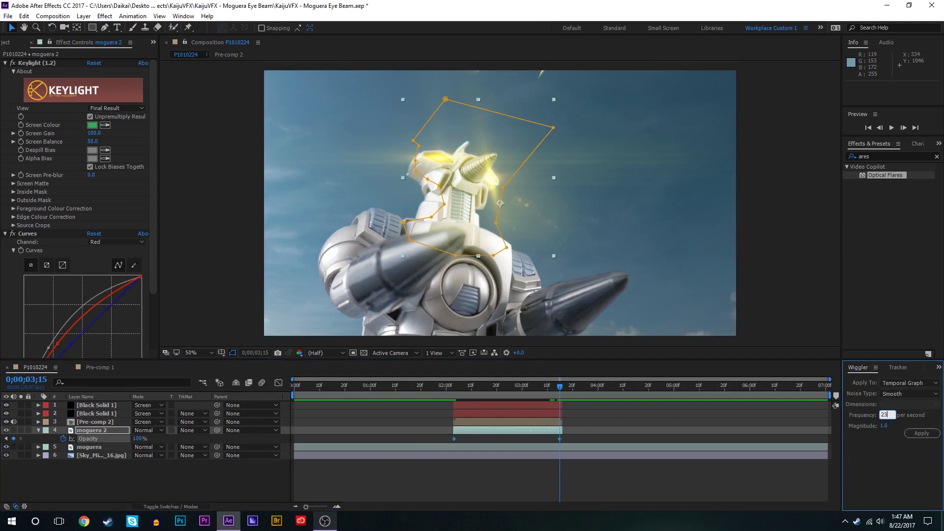
text(23)
key(Tab)
text(45)
click(922, 434)
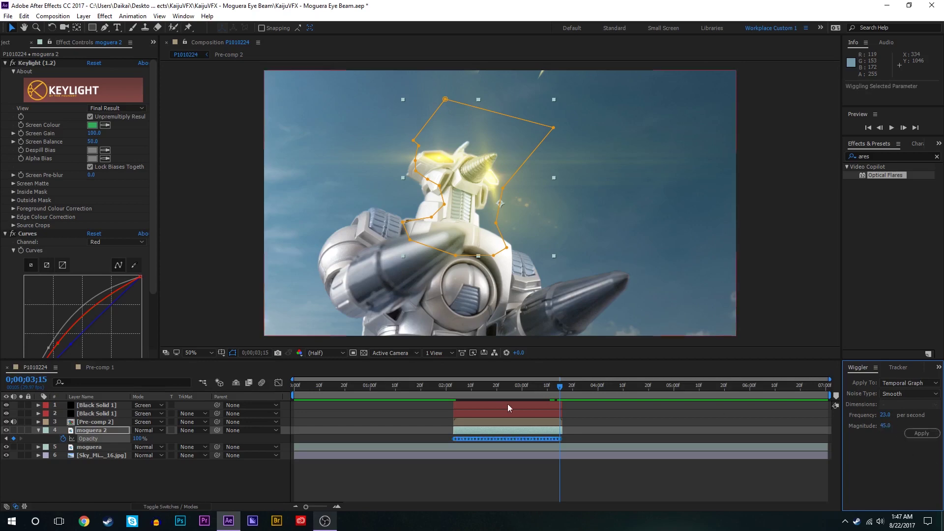
Scrub through the beam section to check the opacity flicker, and undo the wiggle
click(547, 391)
drag(540, 394, 489, 400)
key(ctrl+z)
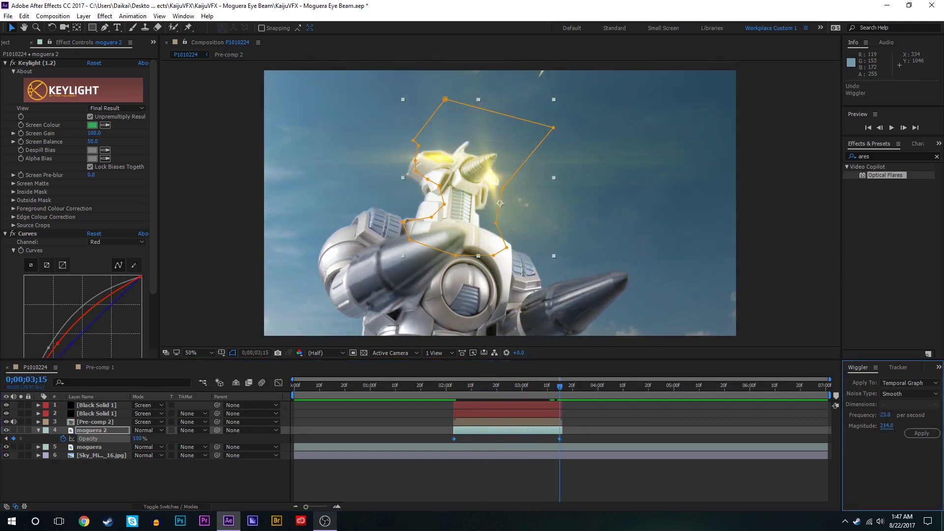
Try the opacity wiggle with Magnitude 254, scrub through the flicker, and undo it
click(903, 436)
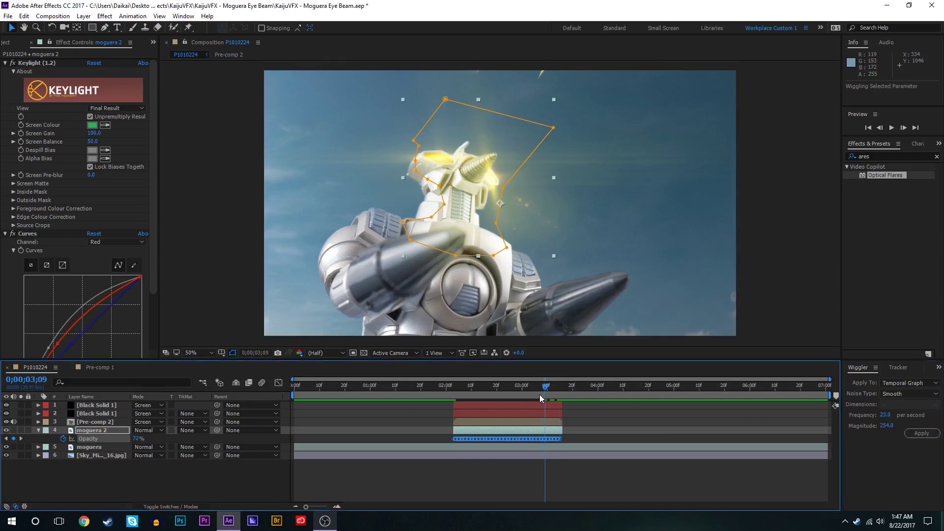
drag(539, 395, 500, 397)
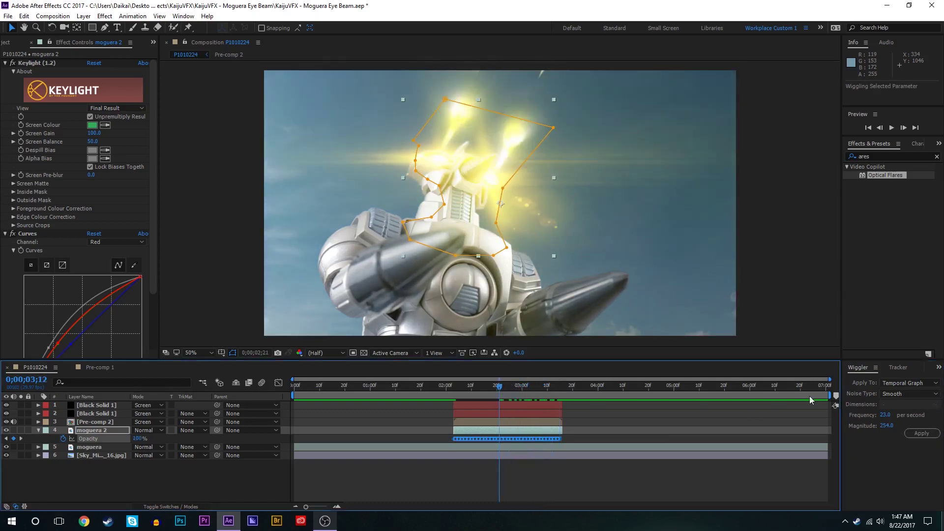
key(ctrl+z)
Wiggle the Opacity keyframes with Magnitude about 355 and preview the flicker from 0;00;02;00
drag(886, 426, 909, 419)
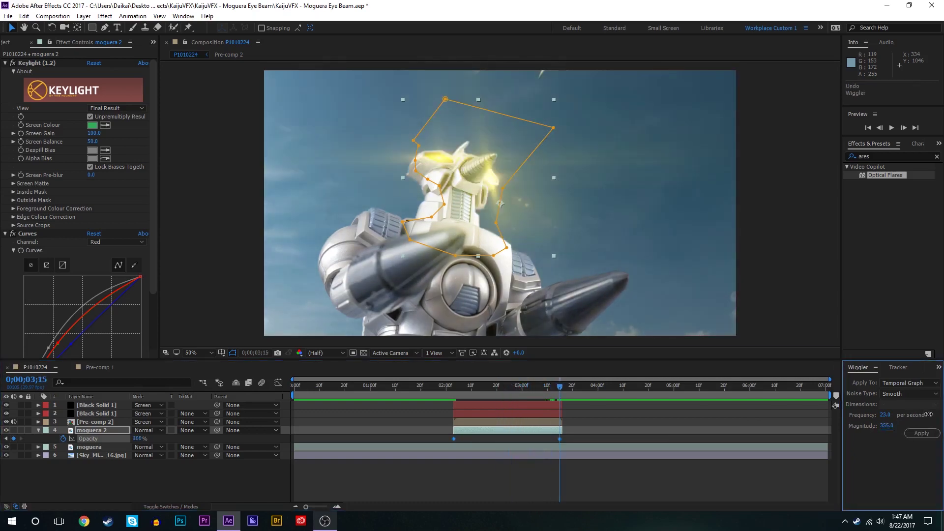
click(921, 433)
drag(541, 394, 448, 391)
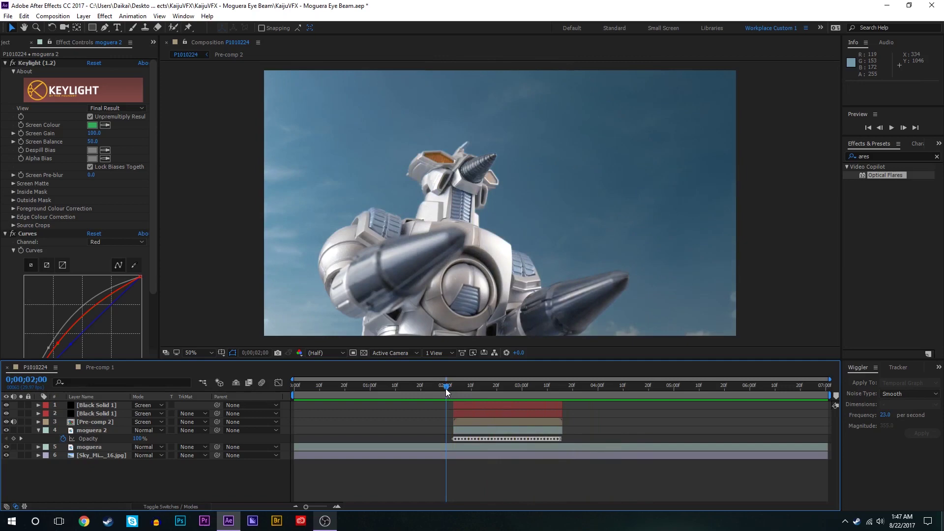
key(space)
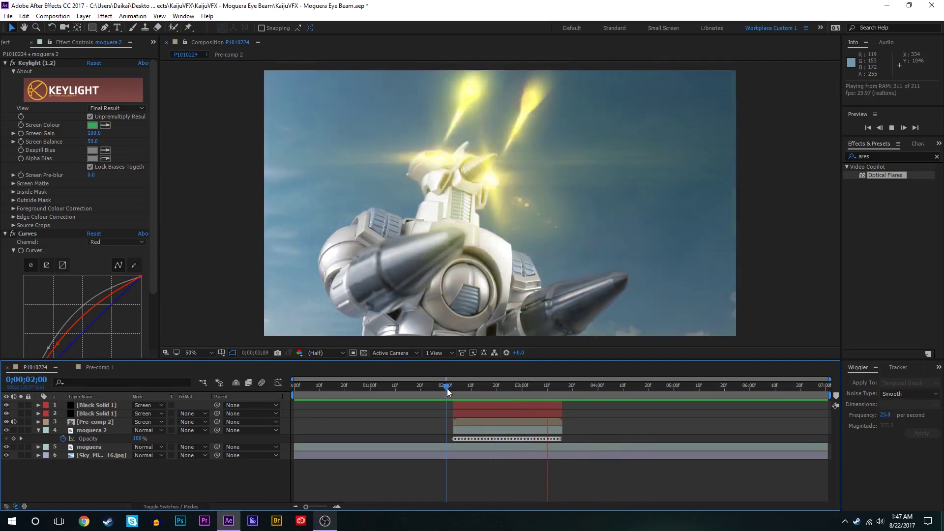
drag(453, 392, 468, 391)
Apply the Tint effect to the original moguera layer with the playhead at 0;00;02;03
click(461, 447)
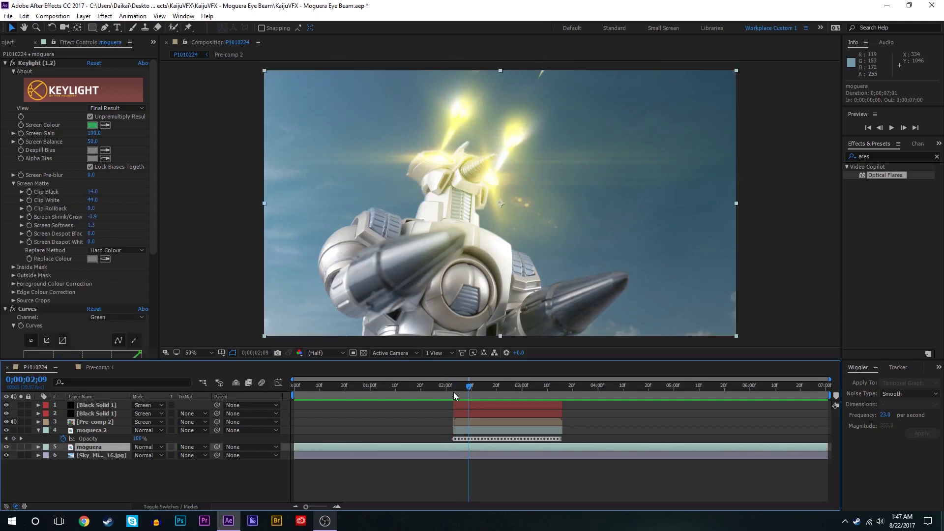
click(453, 391)
click(914, 156)
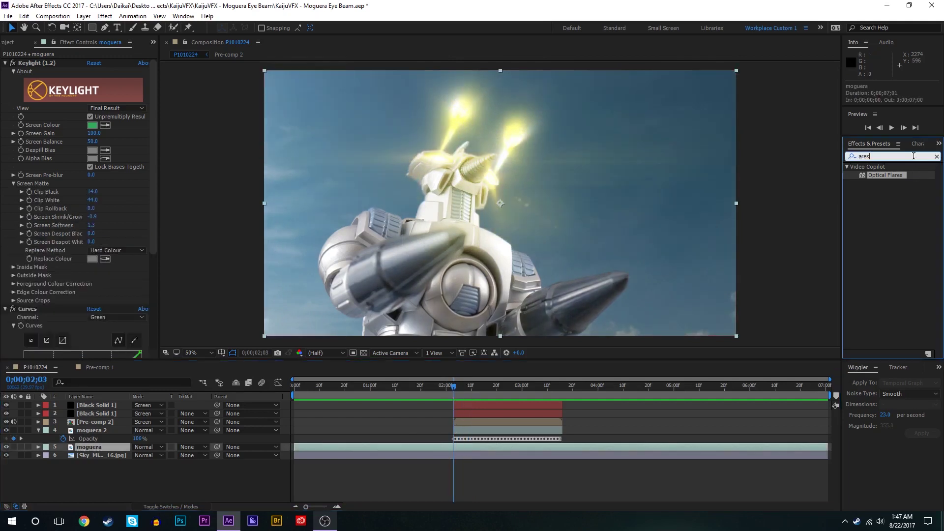
text(tint)
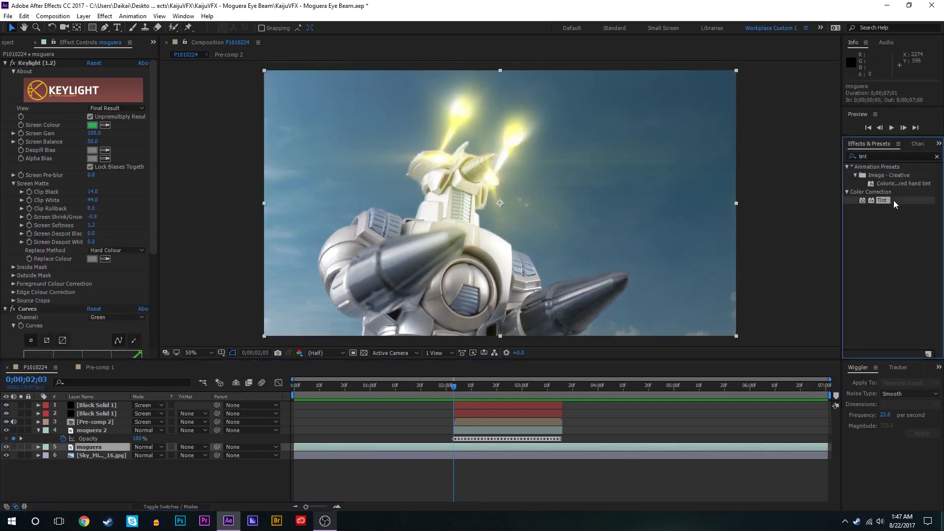
double_click(893, 200)
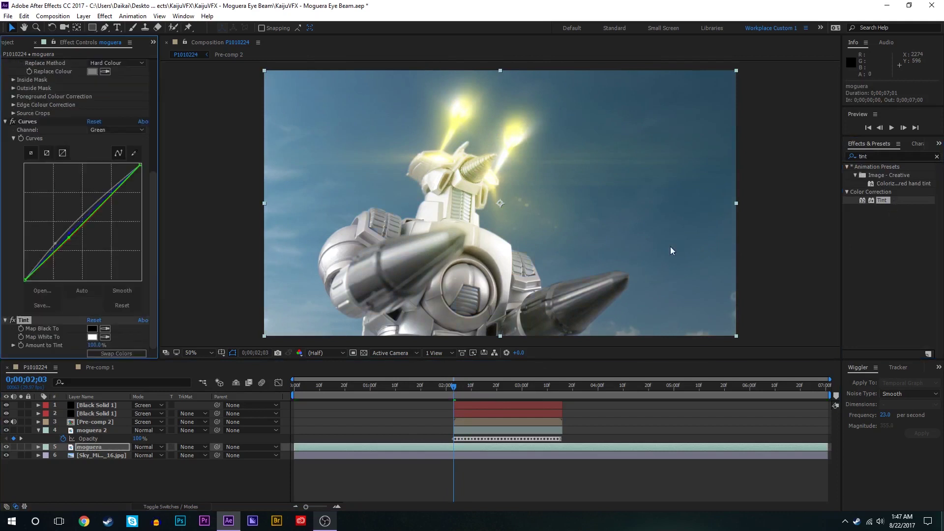
Set the Tint effect's Map White To colour to black (000000)
click(93, 336)
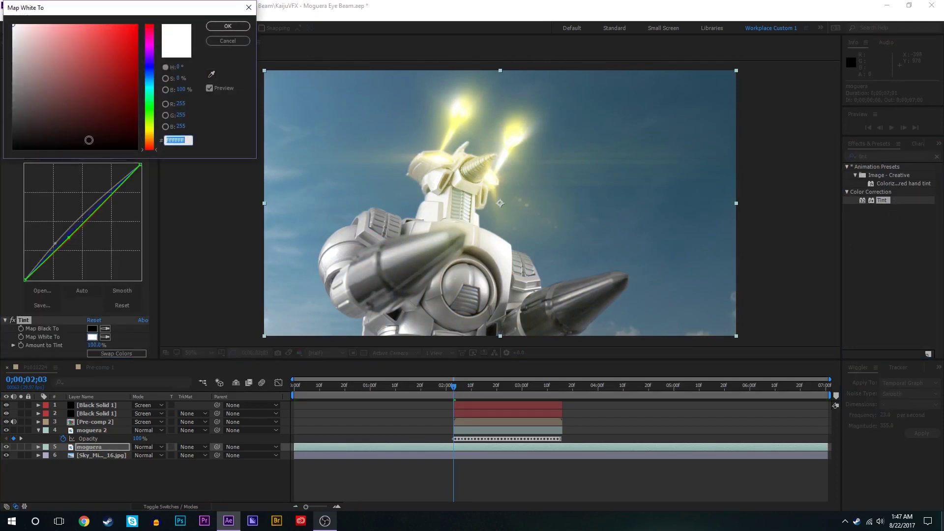
mouse_move(76, 135)
mouse_down()
mouse_move(10, 157)
mouse_move(2, 187)
mouse_up()
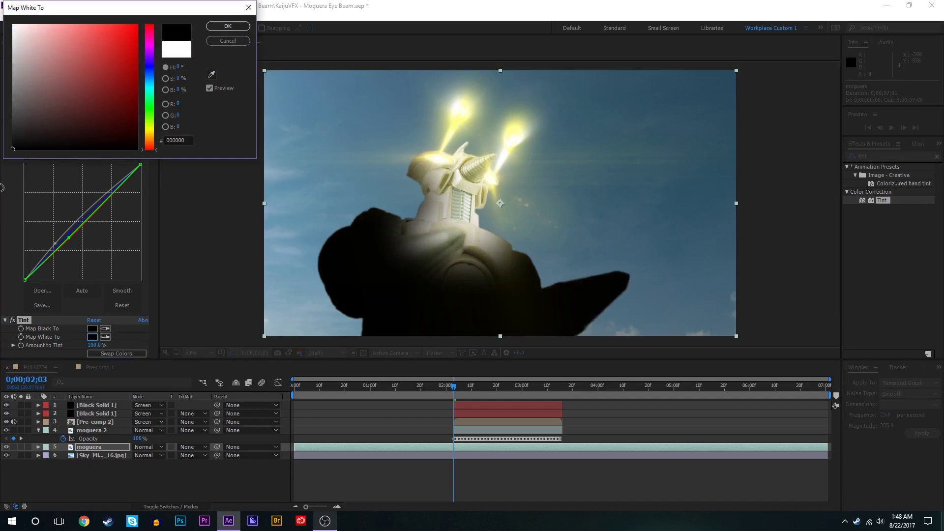
click(228, 27)
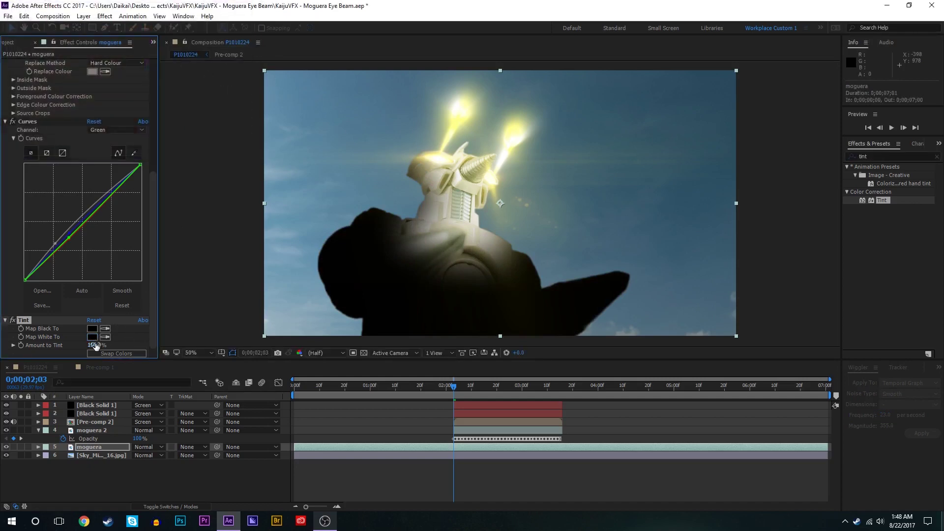
Keyframe the moguera layer's Amount to Tint at 0% on 0;00;02;02 and 27% on 0;00;02;03
drag(94, 345, 1, 345)
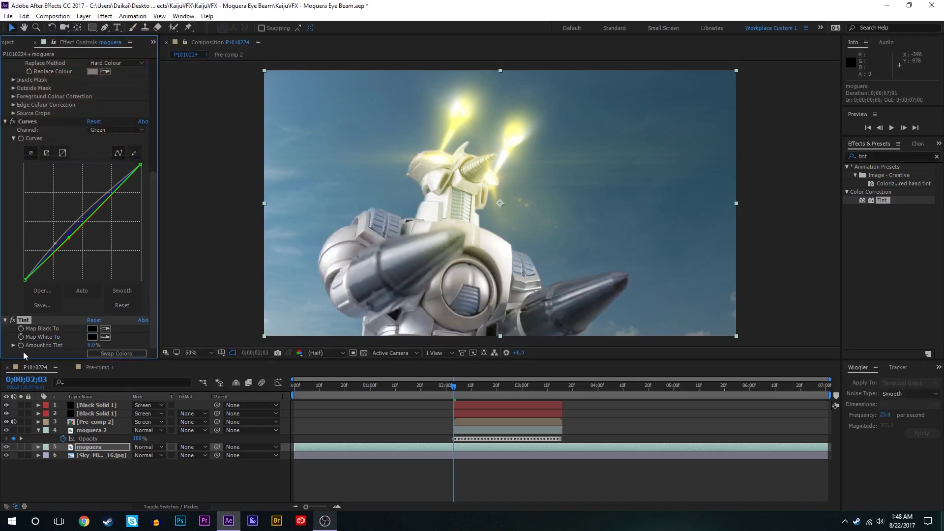
key(u)
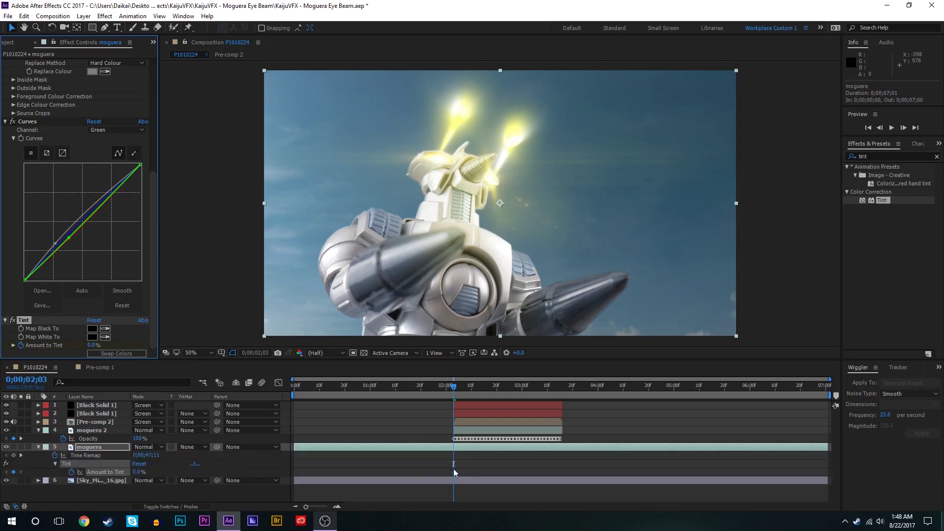
click(454, 472)
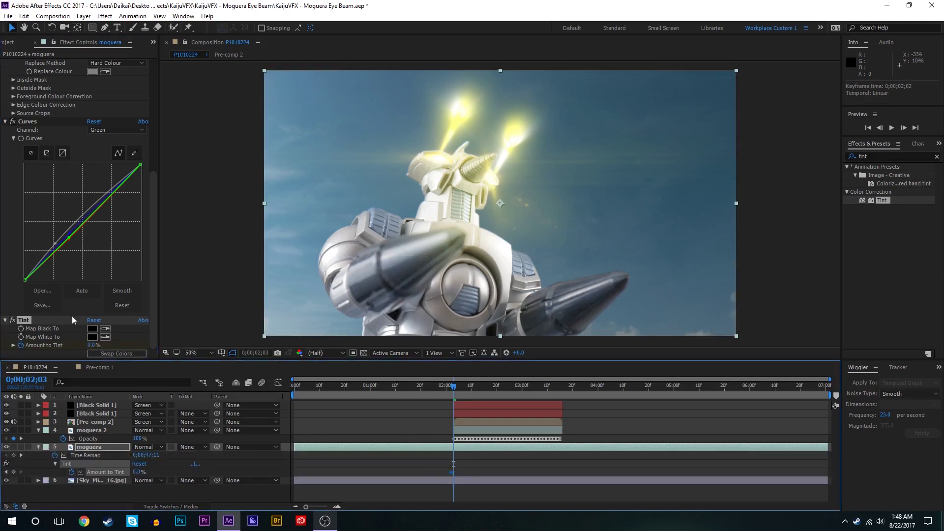
drag(91, 347, 101, 342)
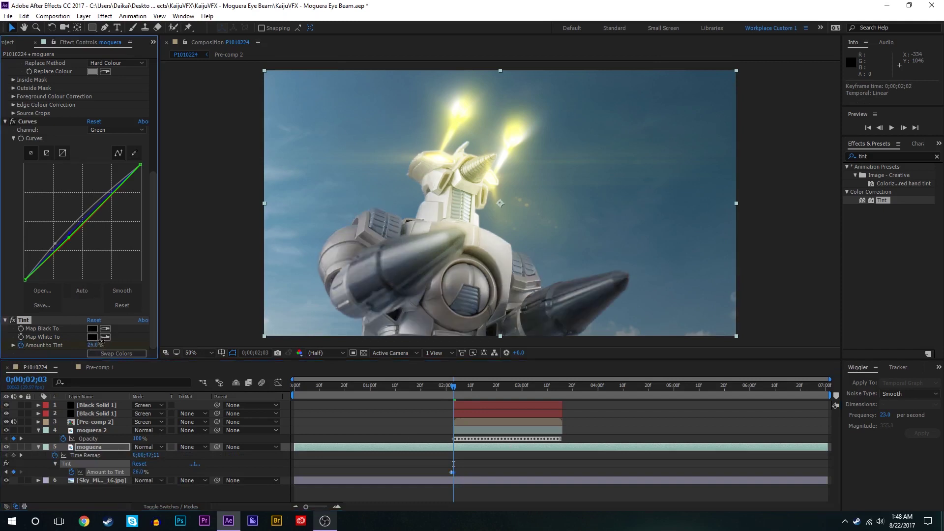
Add a 27% Amount to Tint keyframe at 0;00;03;15 and lower the amount on the following frame
click(561, 396)
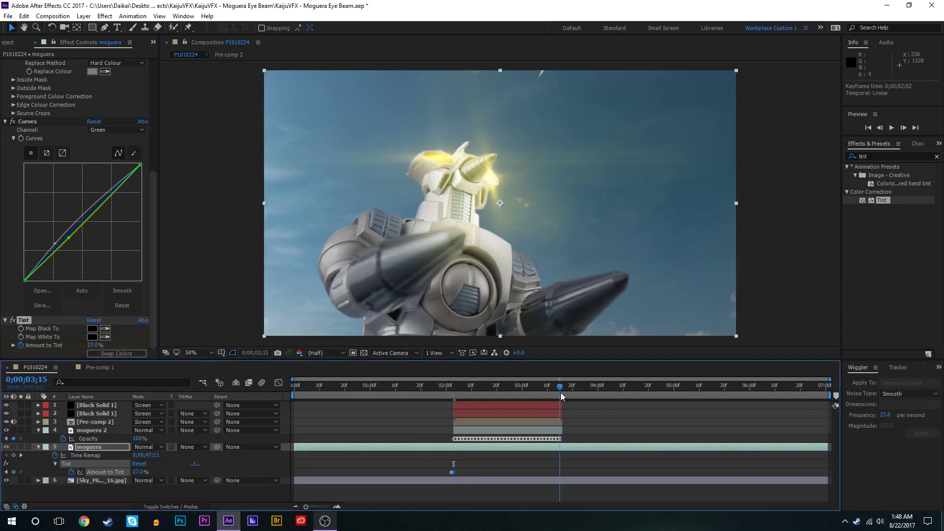
click(13, 472)
key(Page_Down)
drag(140, 473, 120, 473)
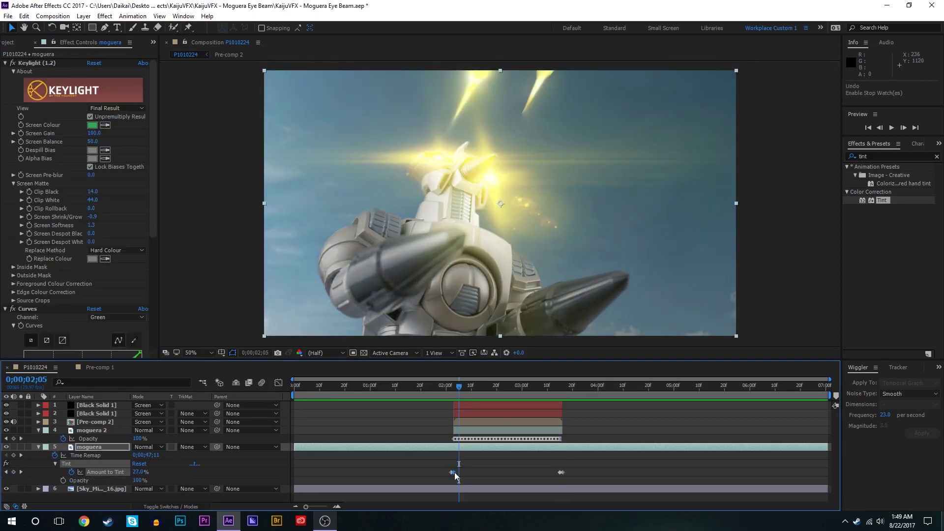
Move the two inner Amount to Tint keyframes to 0;00;02;05 and 0;00;03;13, and preview the darkening
drag(454, 472, 459, 473)
drag(561, 473, 556, 473)
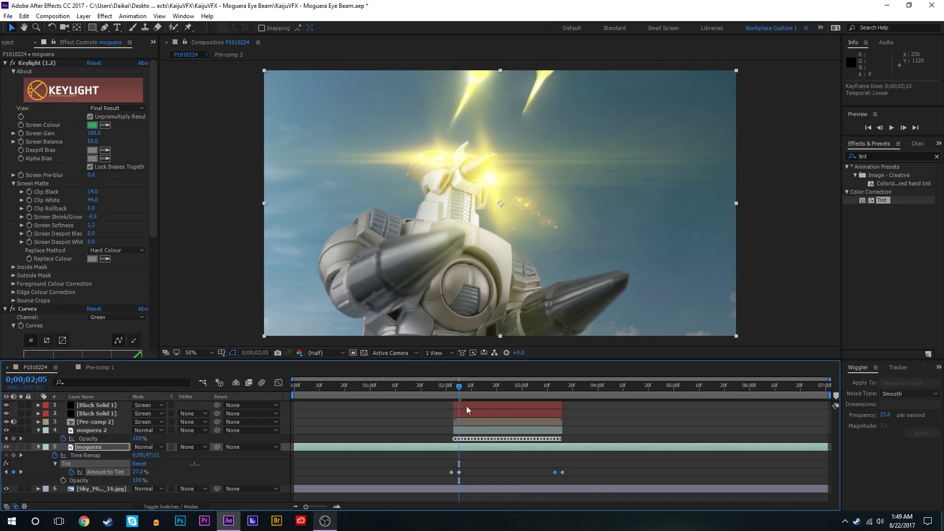
click(444, 387)
key(space)
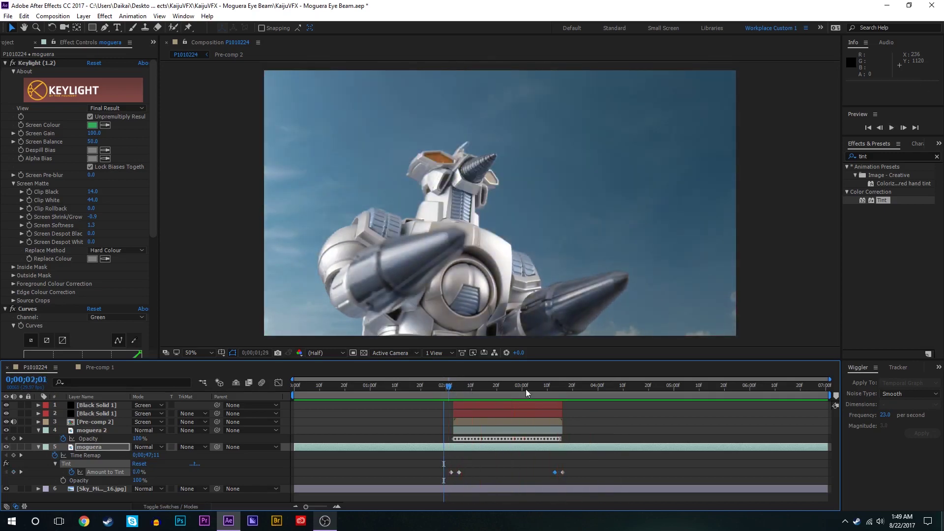
Move the last Amount to Tint keyframe to about 0;00;03;21 and preview the slower fade-out
drag(527, 387, 555, 390)
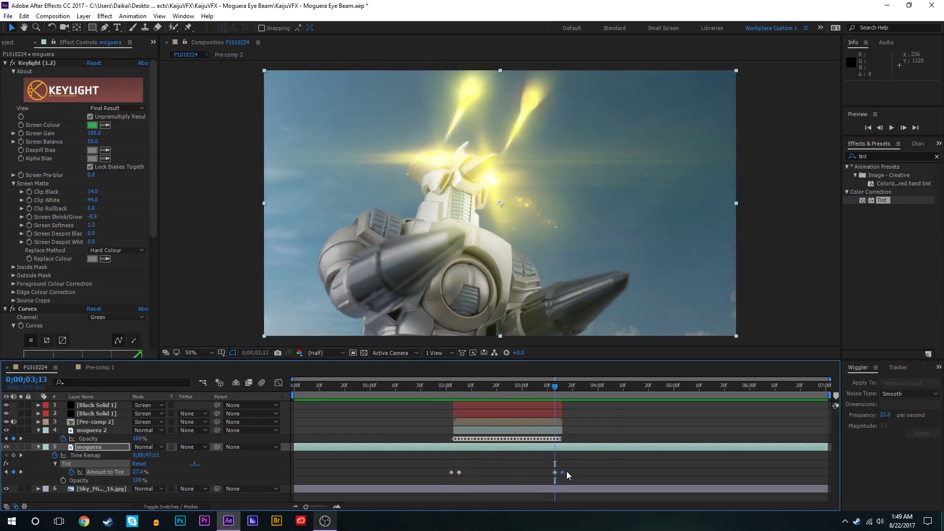
drag(563, 473, 574, 472)
key(space)
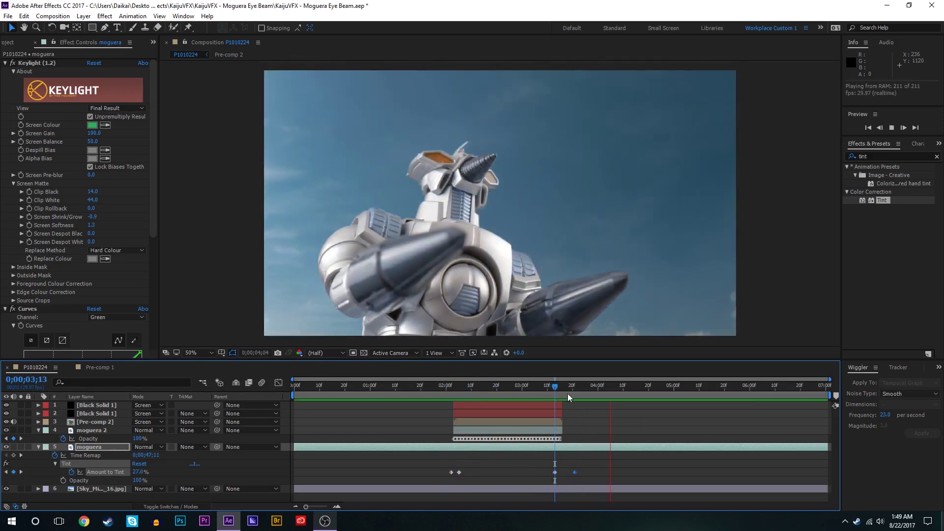
Move the two fade-out Amount to Tint keyframes to about 0;00;03;10 and 0;00;03;17, and preview the result
click(554, 389)
drag(575, 472, 548, 473)
click(539, 390)
key(space)
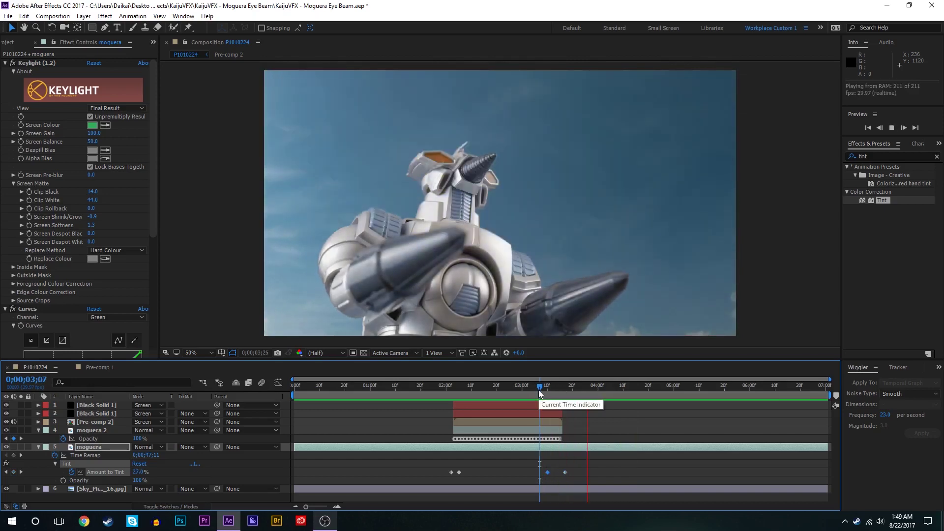
Start Opacity keyframing on the Sky_Mirrored_16.jpg layer at 0;00;02;02
click(449, 389)
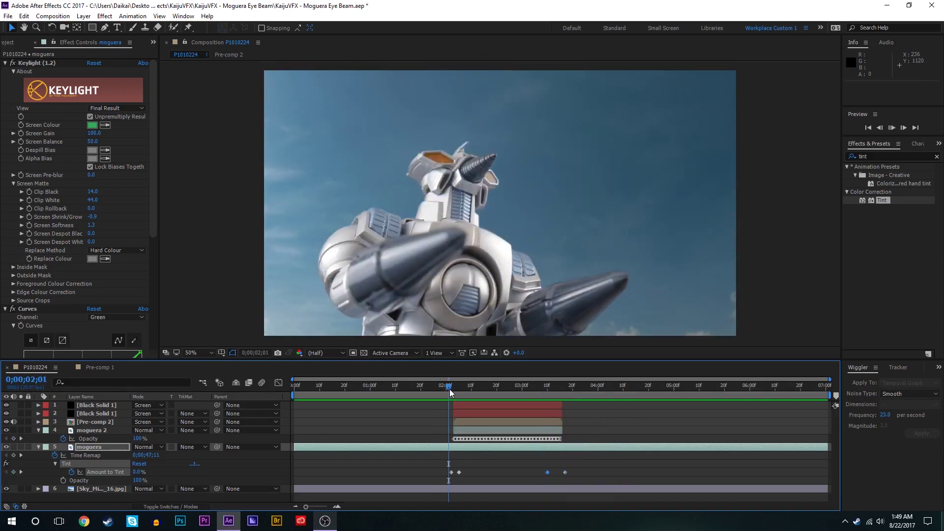
drag(452, 389, 451, 391)
click(450, 487)
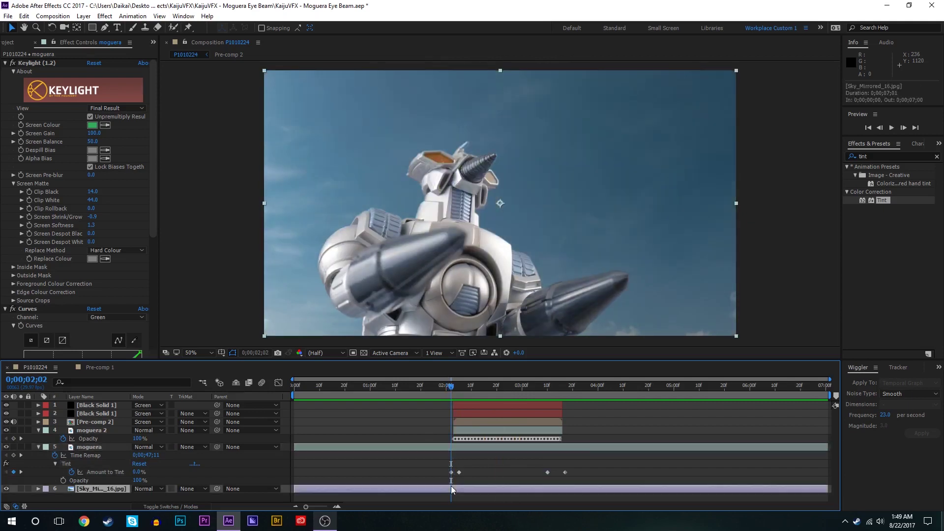
key(t)
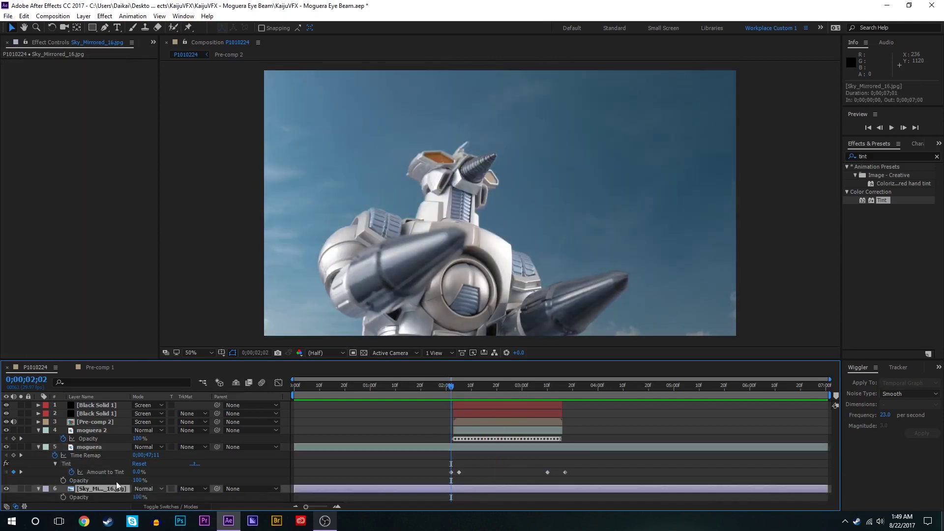
click(63, 497)
Lower the sky layer's opacity to 88% at 0;00;02;03 and set it to 100% on the frame before
drag(451, 385, 454, 388)
drag(139, 497, 134, 498)
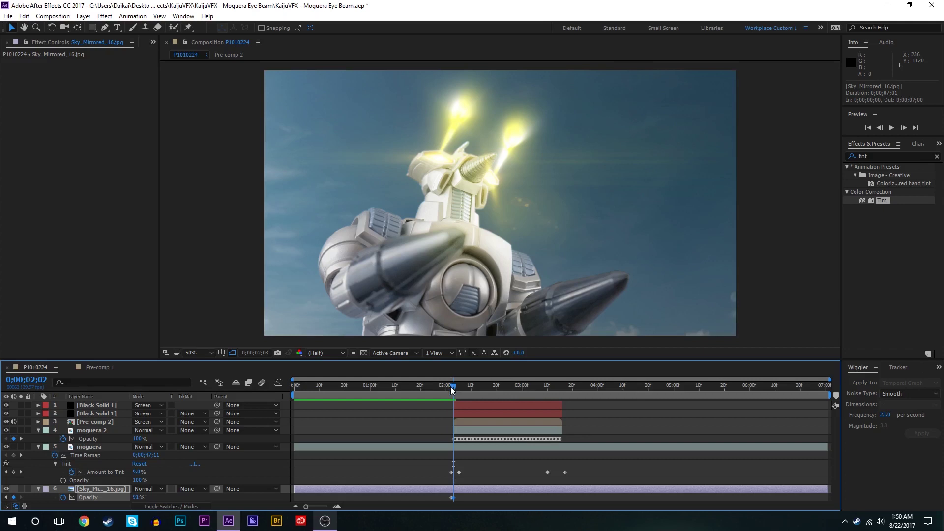
drag(452, 388, 455, 387)
click(132, 499)
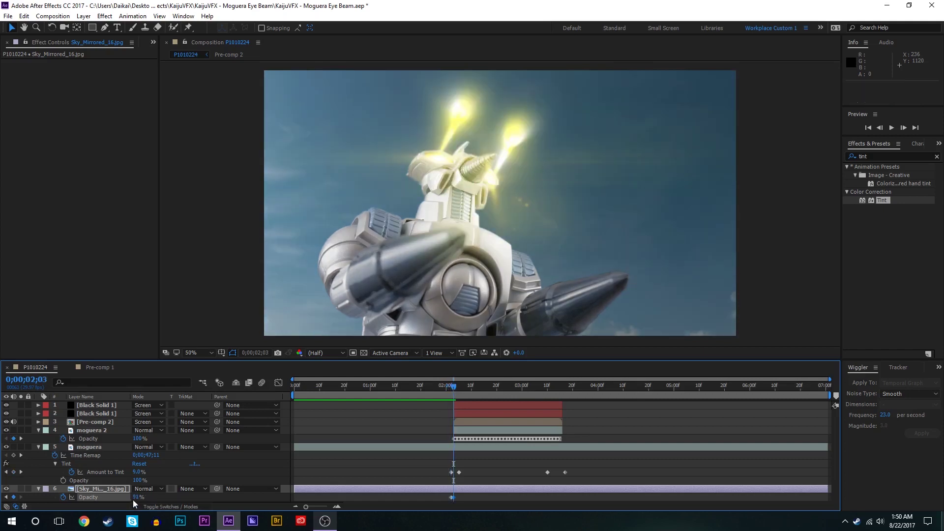
drag(137, 501, 137, 503)
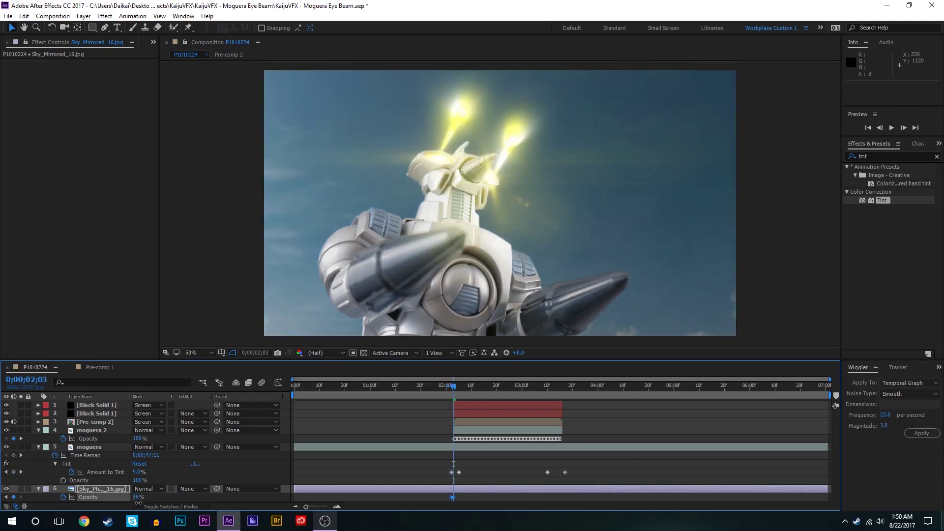
click(486, 462)
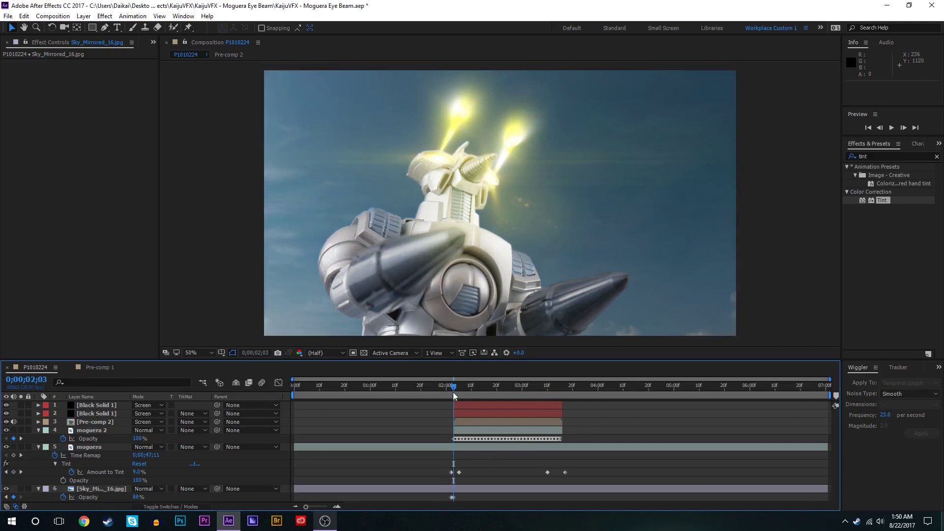
click(451, 392)
drag(134, 497, 138, 497)
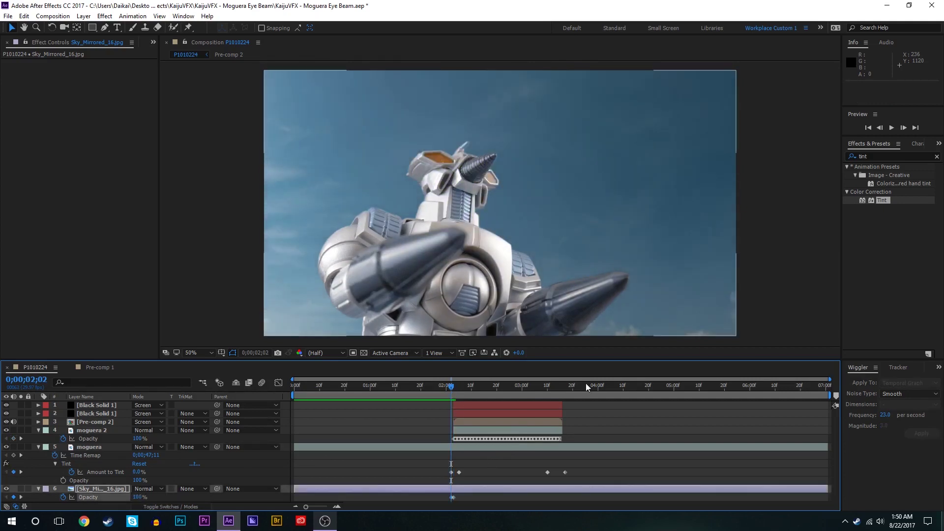
Keyframe the sky's opacity at 88% at about 0;00;03;13 and 100% at 0;00;03;16, and preview the dimming
drag(556, 387, 560, 387)
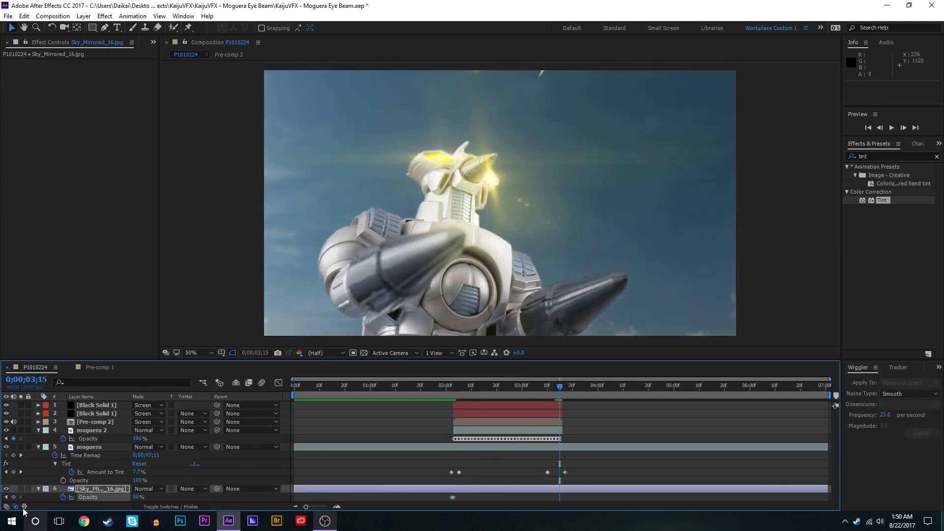
mouse_move(567, 390)
mouse_down()
mouse_move(555, 390)
mouse_move(563, 392)
mouse_up()
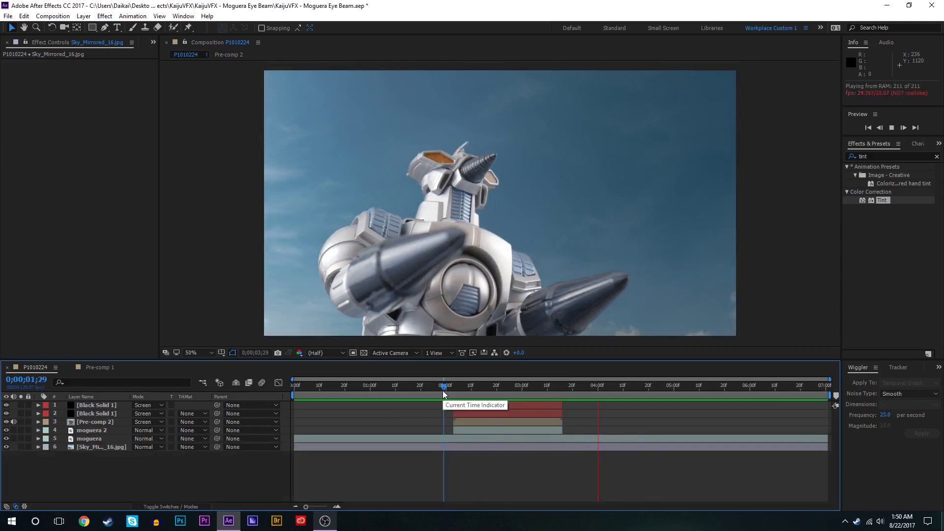
key(space)
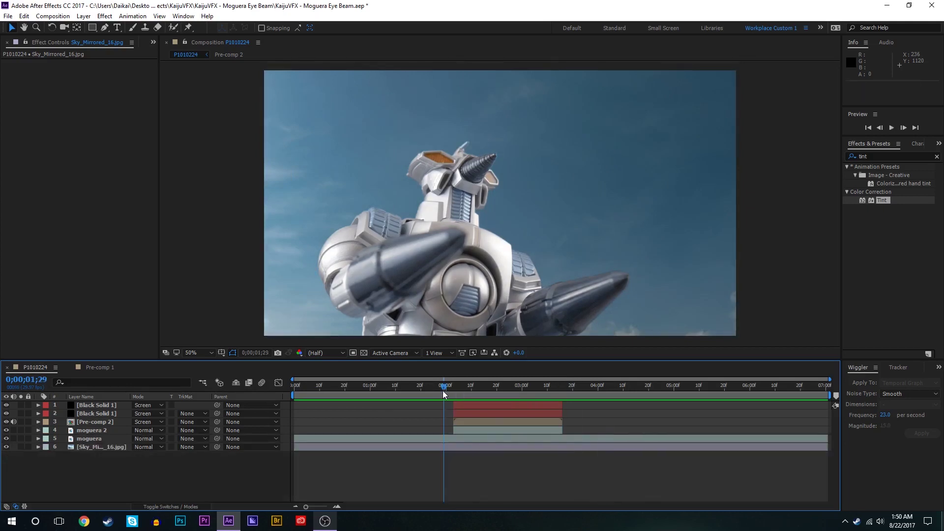
key(space)
Pre-compose all layers of the composition together, moving all attributes into the new composition
click(477, 421)
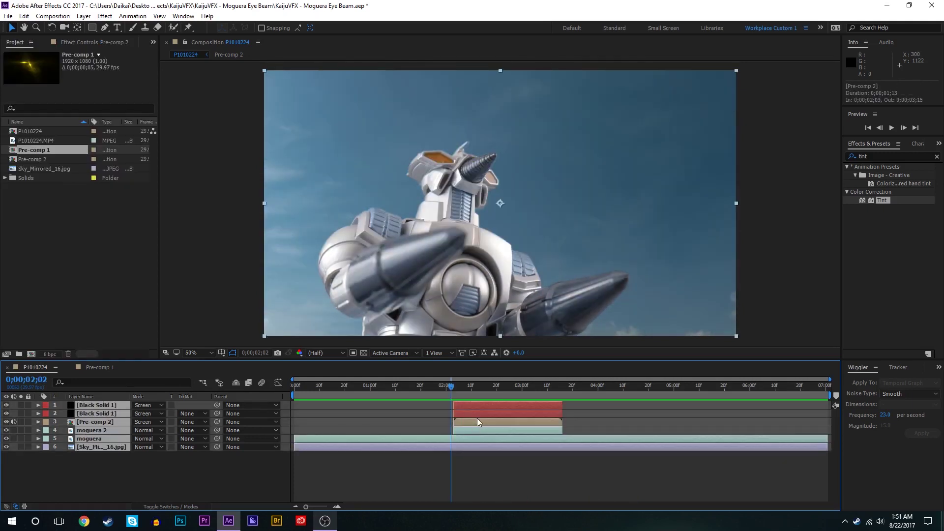
key(ctrl+a)
right_click(521, 414)
click(583, 339)
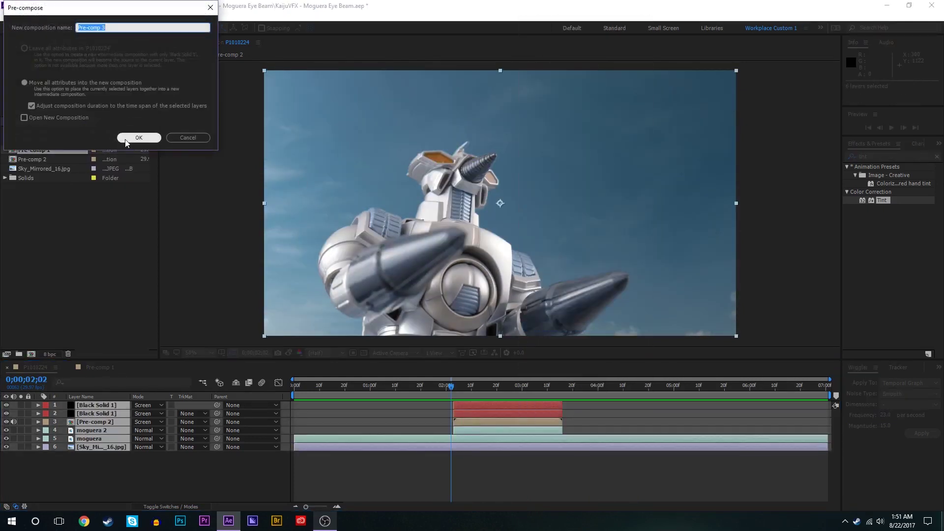
click(126, 141)
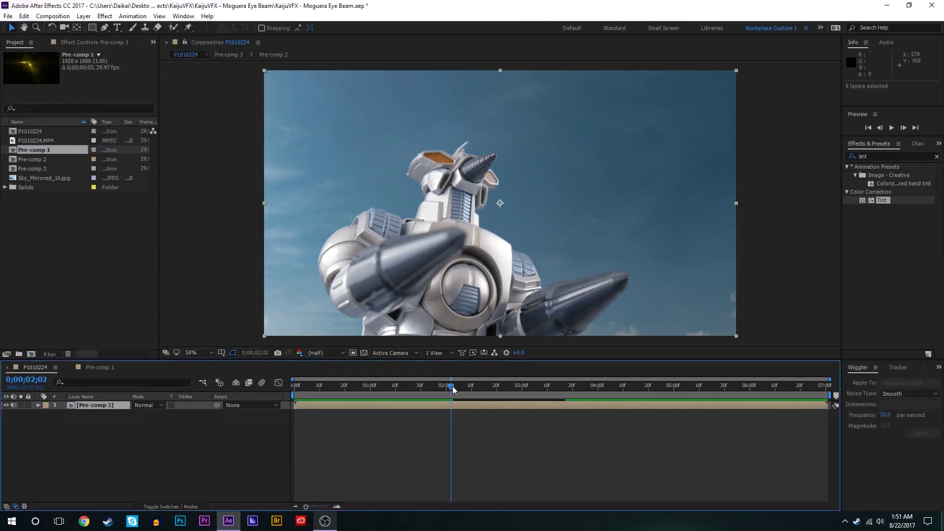
Apply Motion Tile to the pre-composed layer with output width and height of 121 and mirrored edges
drag(452, 386, 234, 390)
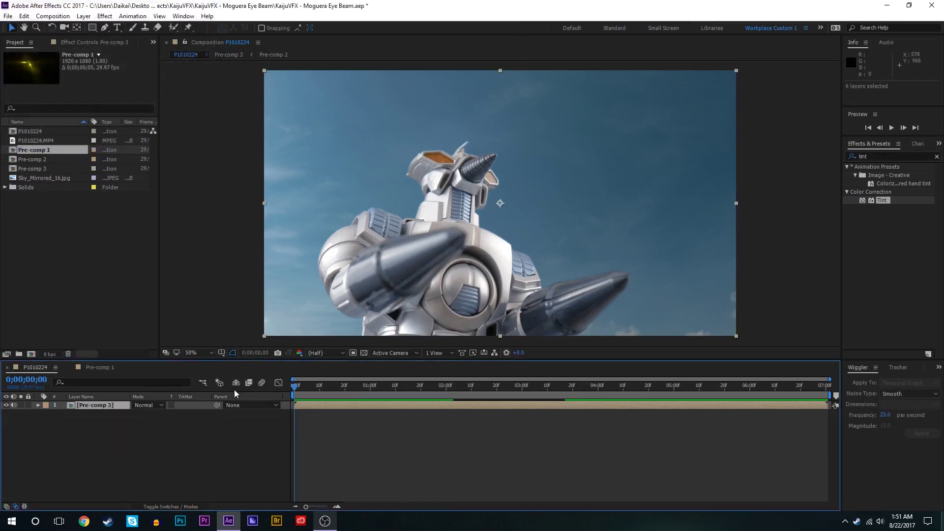
click(884, 155)
text(til)
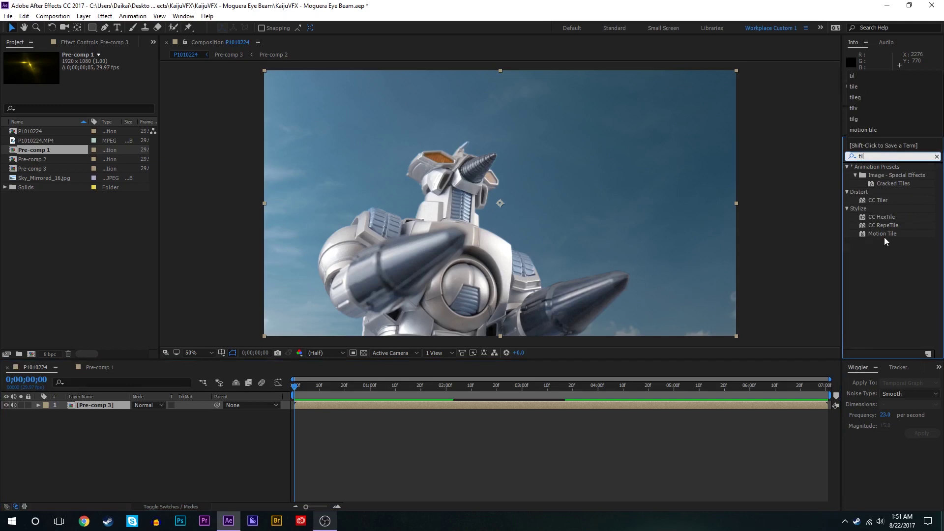
double_click(883, 234)
click(93, 96)
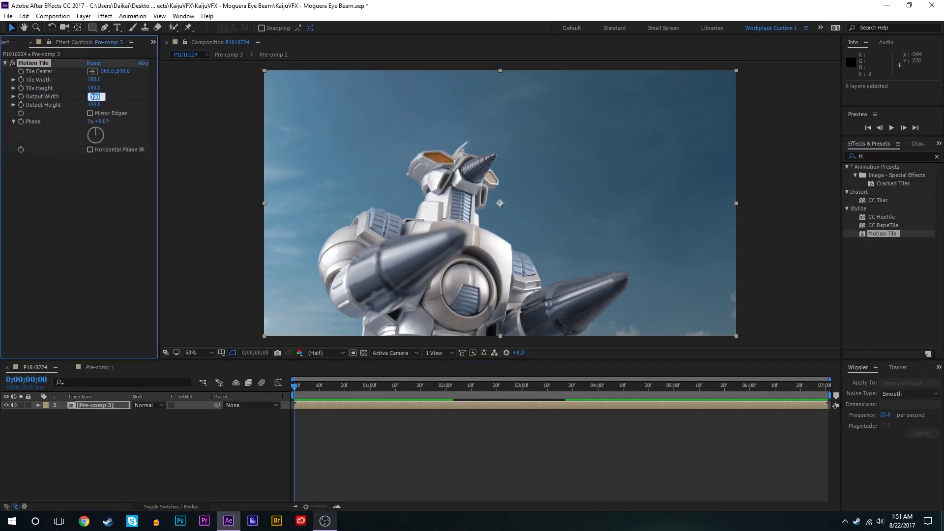
text(121)
key(Tab)
text(12)
click(113, 114)
Add Position keyframes to the pre-composed layer at 0;00;00;00, 0;00;02;02, 0;00;03;16 and 0;00;07;00
key(p)
click(64, 414)
drag(404, 395, 451, 393)
click(14, 414)
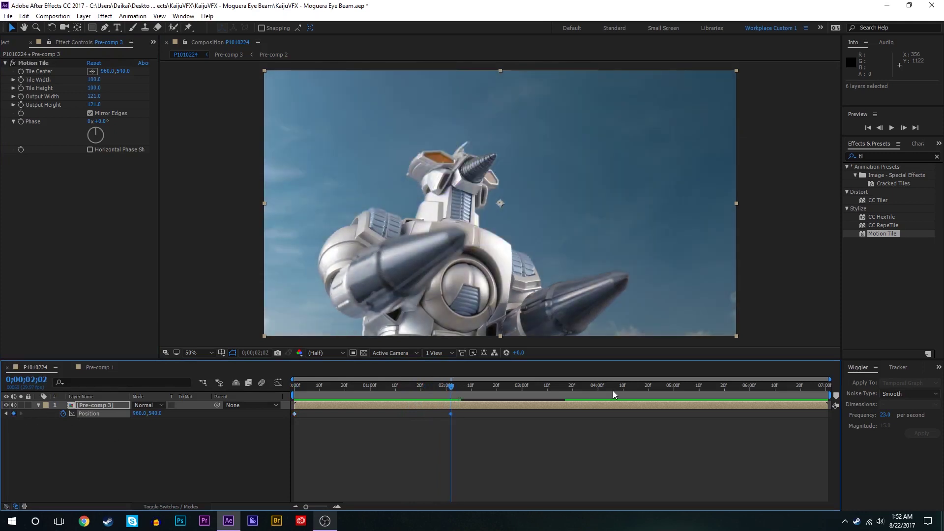
drag(615, 391, 563, 391)
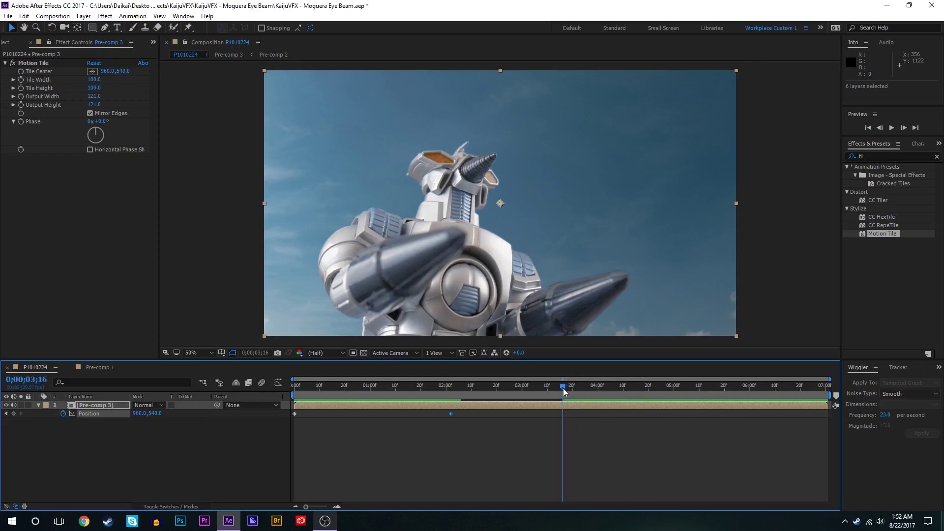
click(13, 414)
click(634, 391)
drag(807, 377, 828, 383)
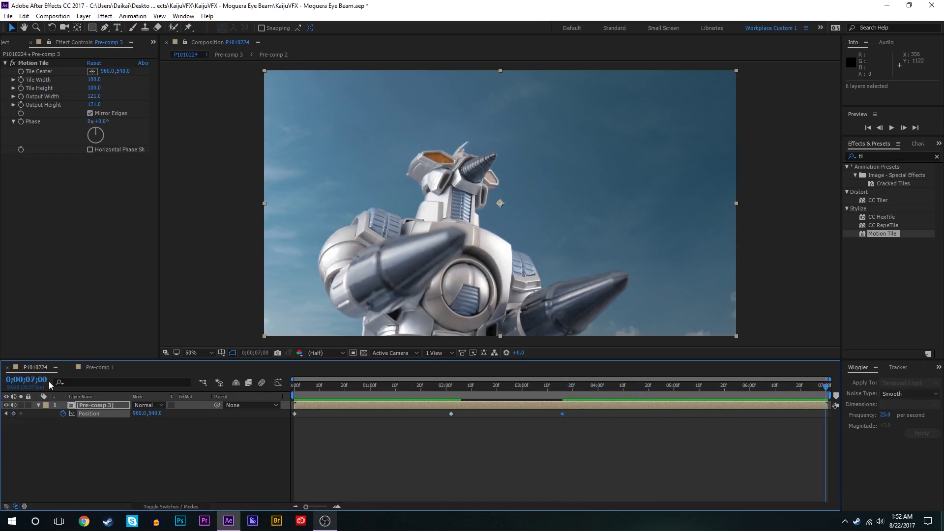
click(13, 414)
Wiggle the Position keyframes before and after the blast along the spatial path at a frequency of 1 per second
click(449, 389)
drag(467, 418, 289, 415)
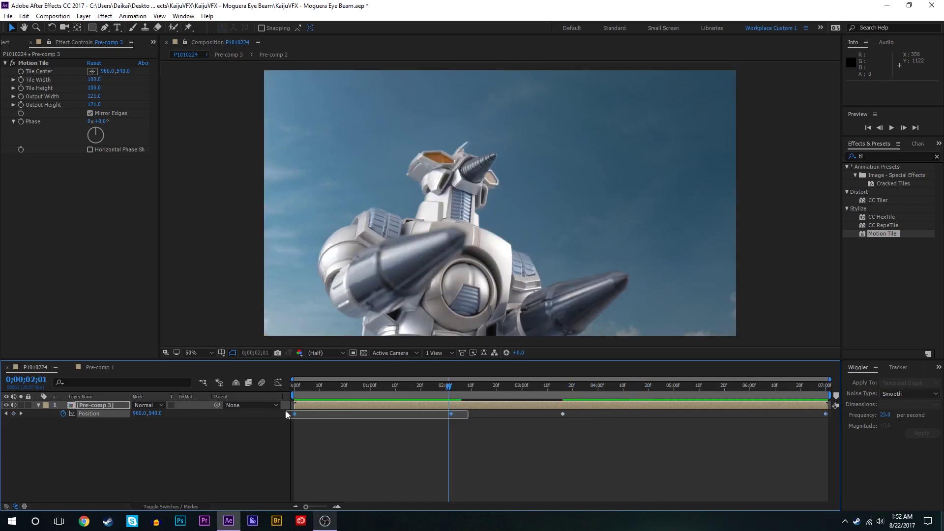
click(883, 416)
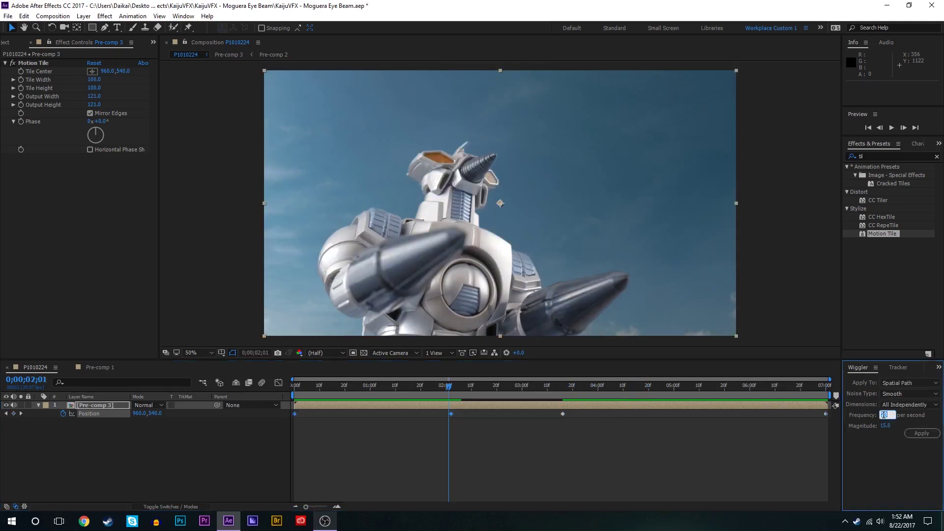
text(2)
key(Tab)
text(4)
click(884, 416)
text(1)
key(Tab)
text(8)
click(919, 433)
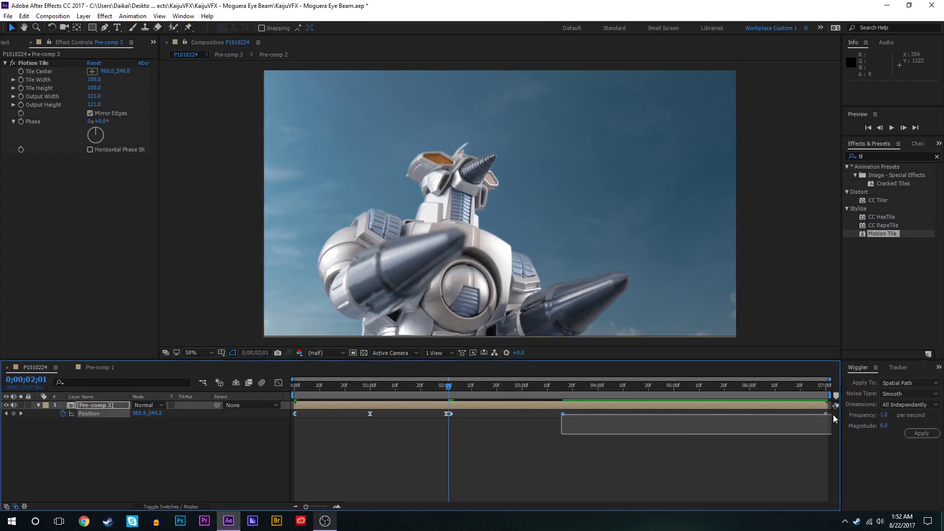
Wiggle the Position keyframes spanning the blast at 21 per second with a magnitude of 5, and preview the camera shake
drag(582, 418, 448, 421)
click(883, 416)
text(21)
key(Tab)
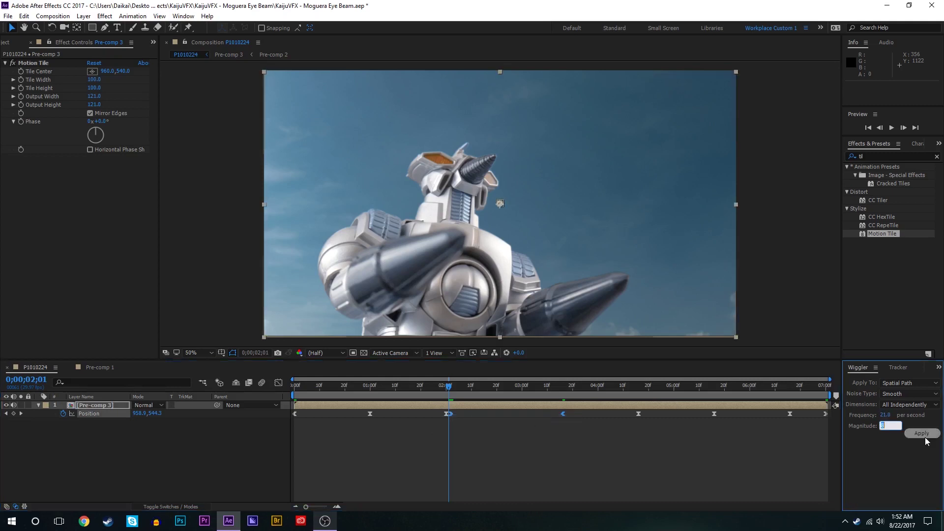
text(5)
click(922, 434)
click(444, 387)
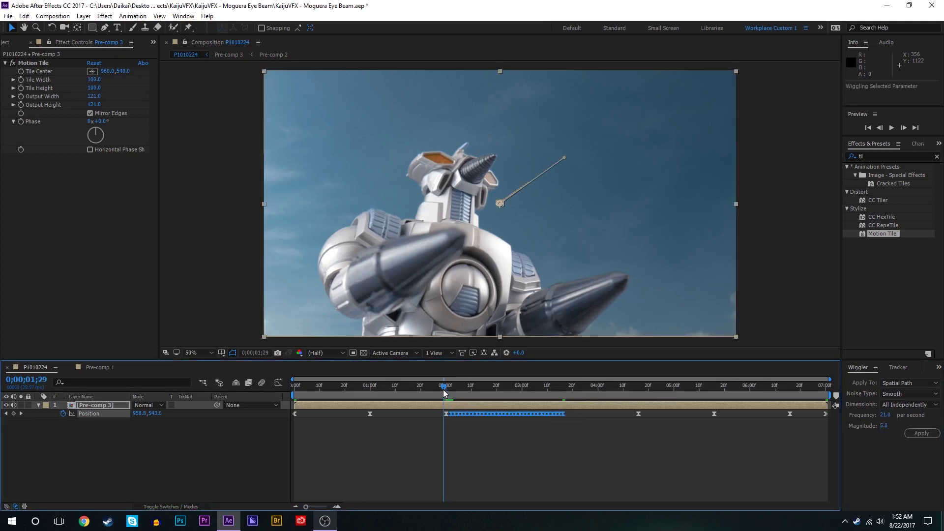
key(space)
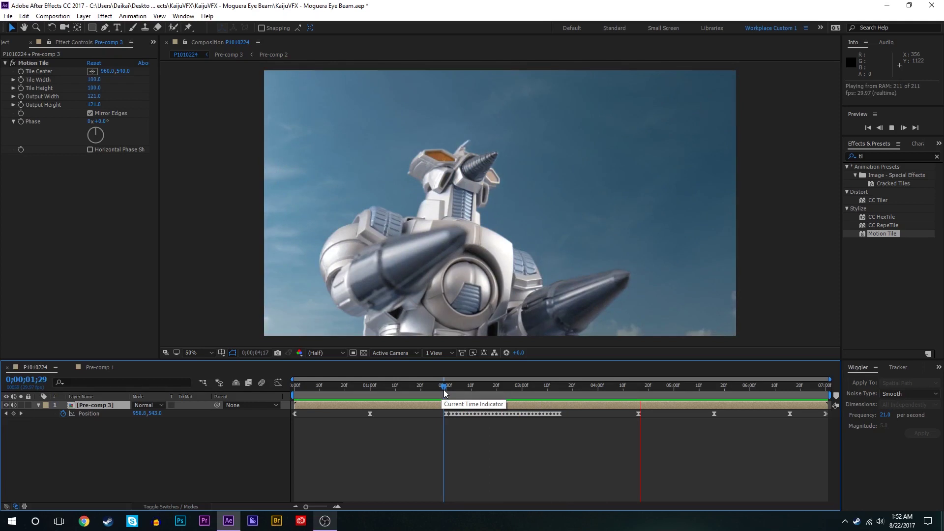
drag(443, 390, 294, 391)
key(space)
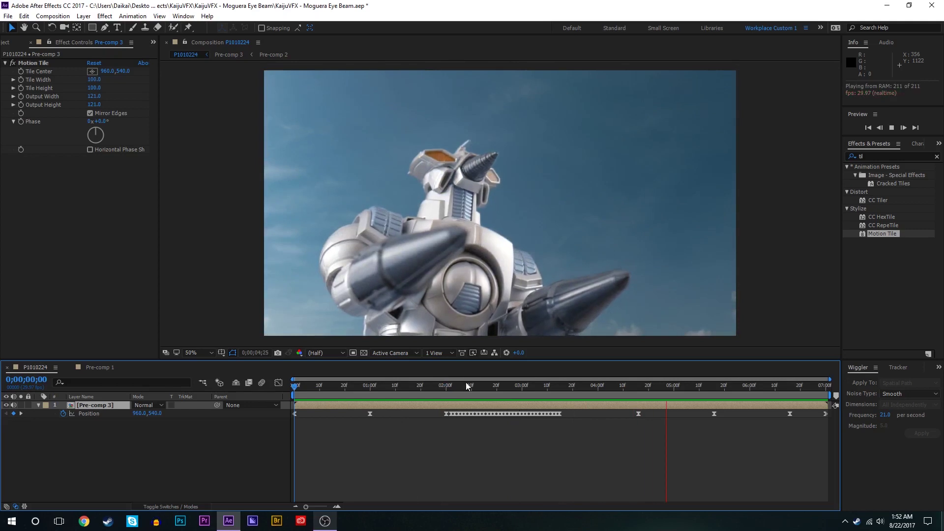
click(481, 385)
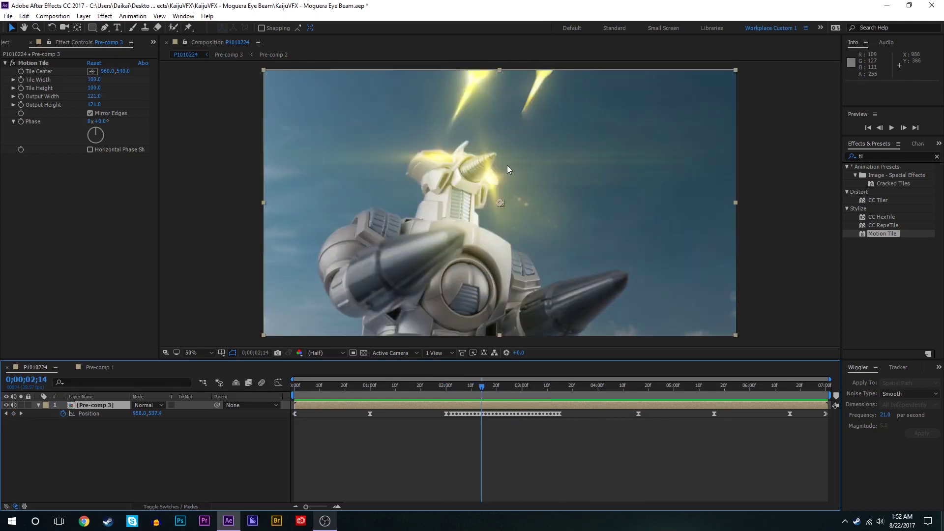